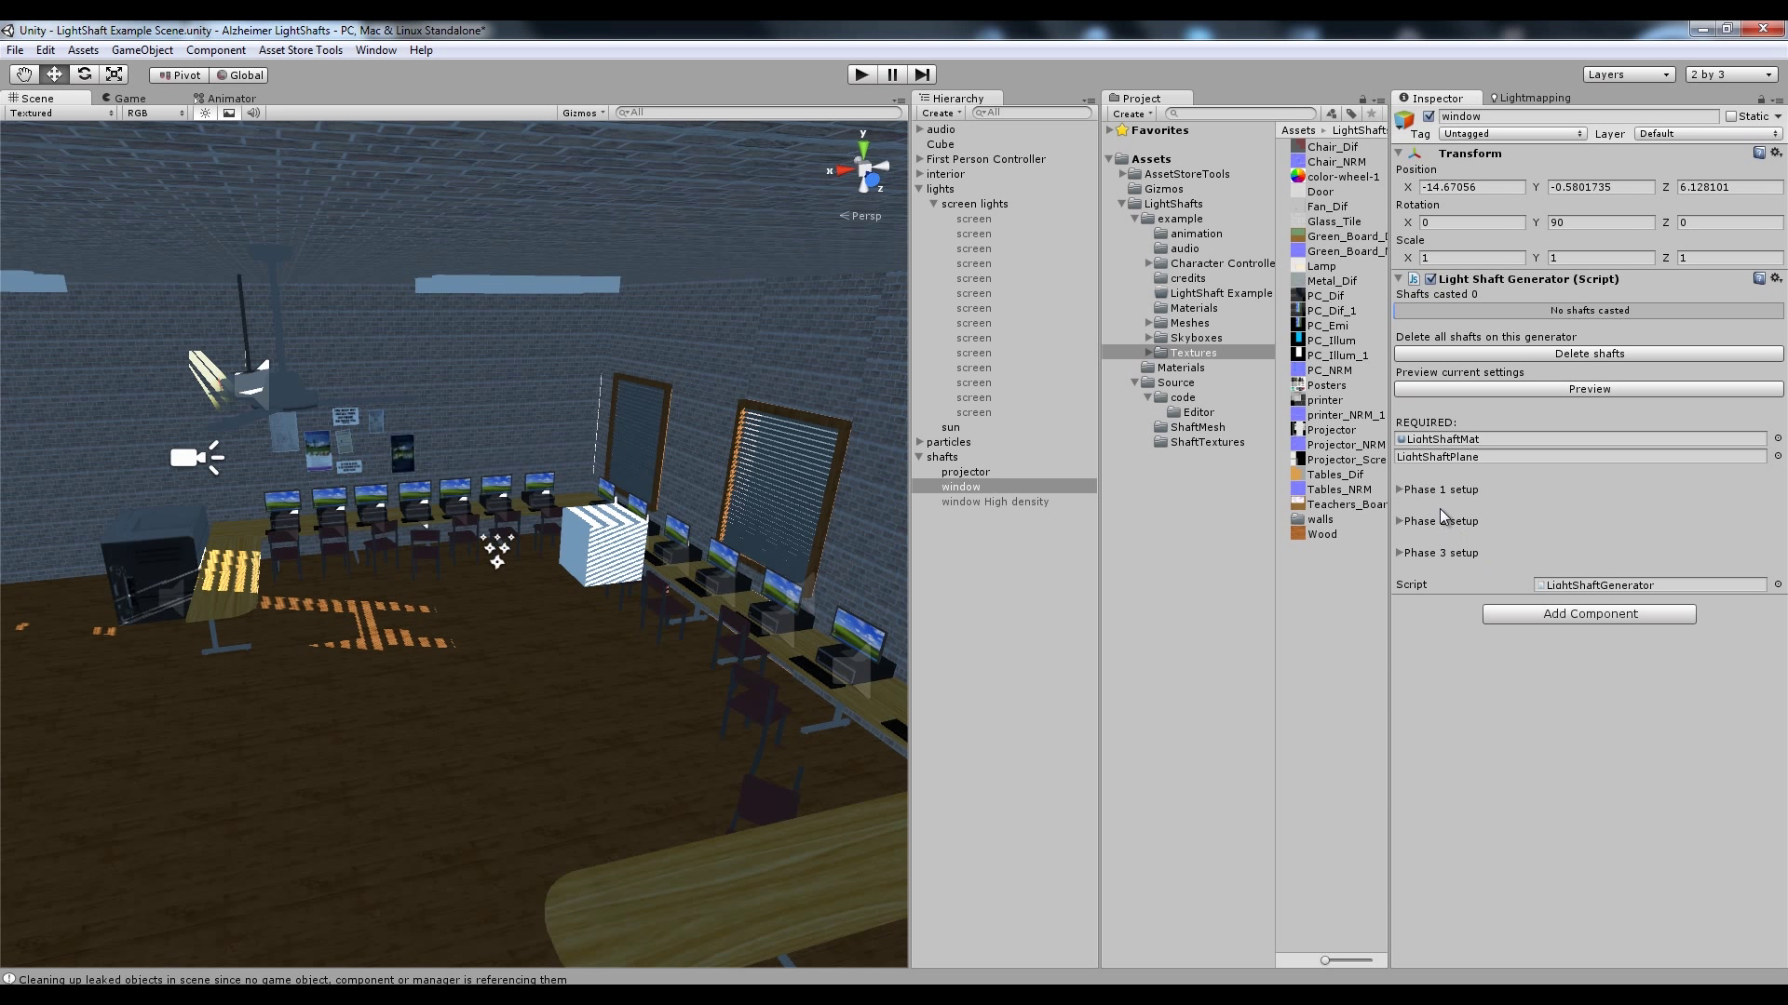
Look through the Phase 1, Phase 2 and Phase 3 setups of the window's light shaft generator
{"action": "left_click", "coordinate": [1400, 490]}
{"action": "left_click", "coordinate": [1400, 490]}
{"action": "left_click", "coordinate": [1401, 522]}
{"action": "left_click", "coordinate": [1400, 521]}
{"action": "left_click", "coordinate": [1400, 553]}
{"action": "left_click", "coordinate": [1402, 554]}
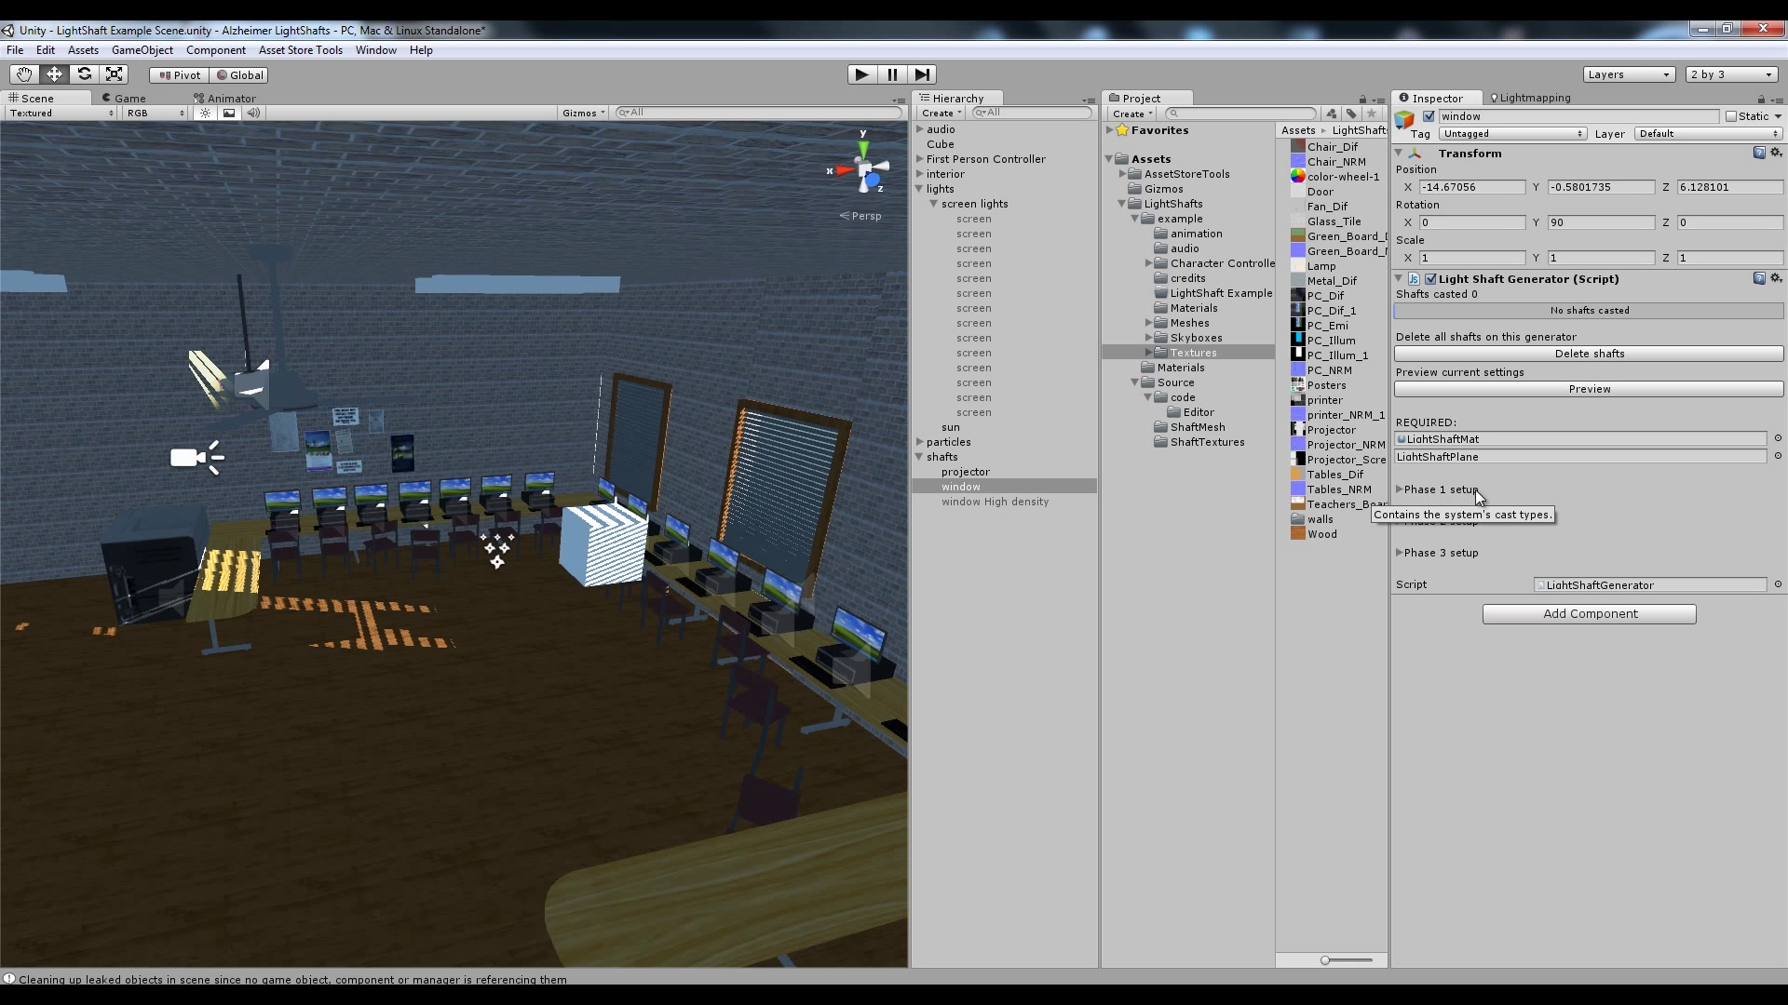
Examine the cast type and animation options in the window generator's Phase 1 setup
{"action": "left_click", "coordinate": [1400, 489]}
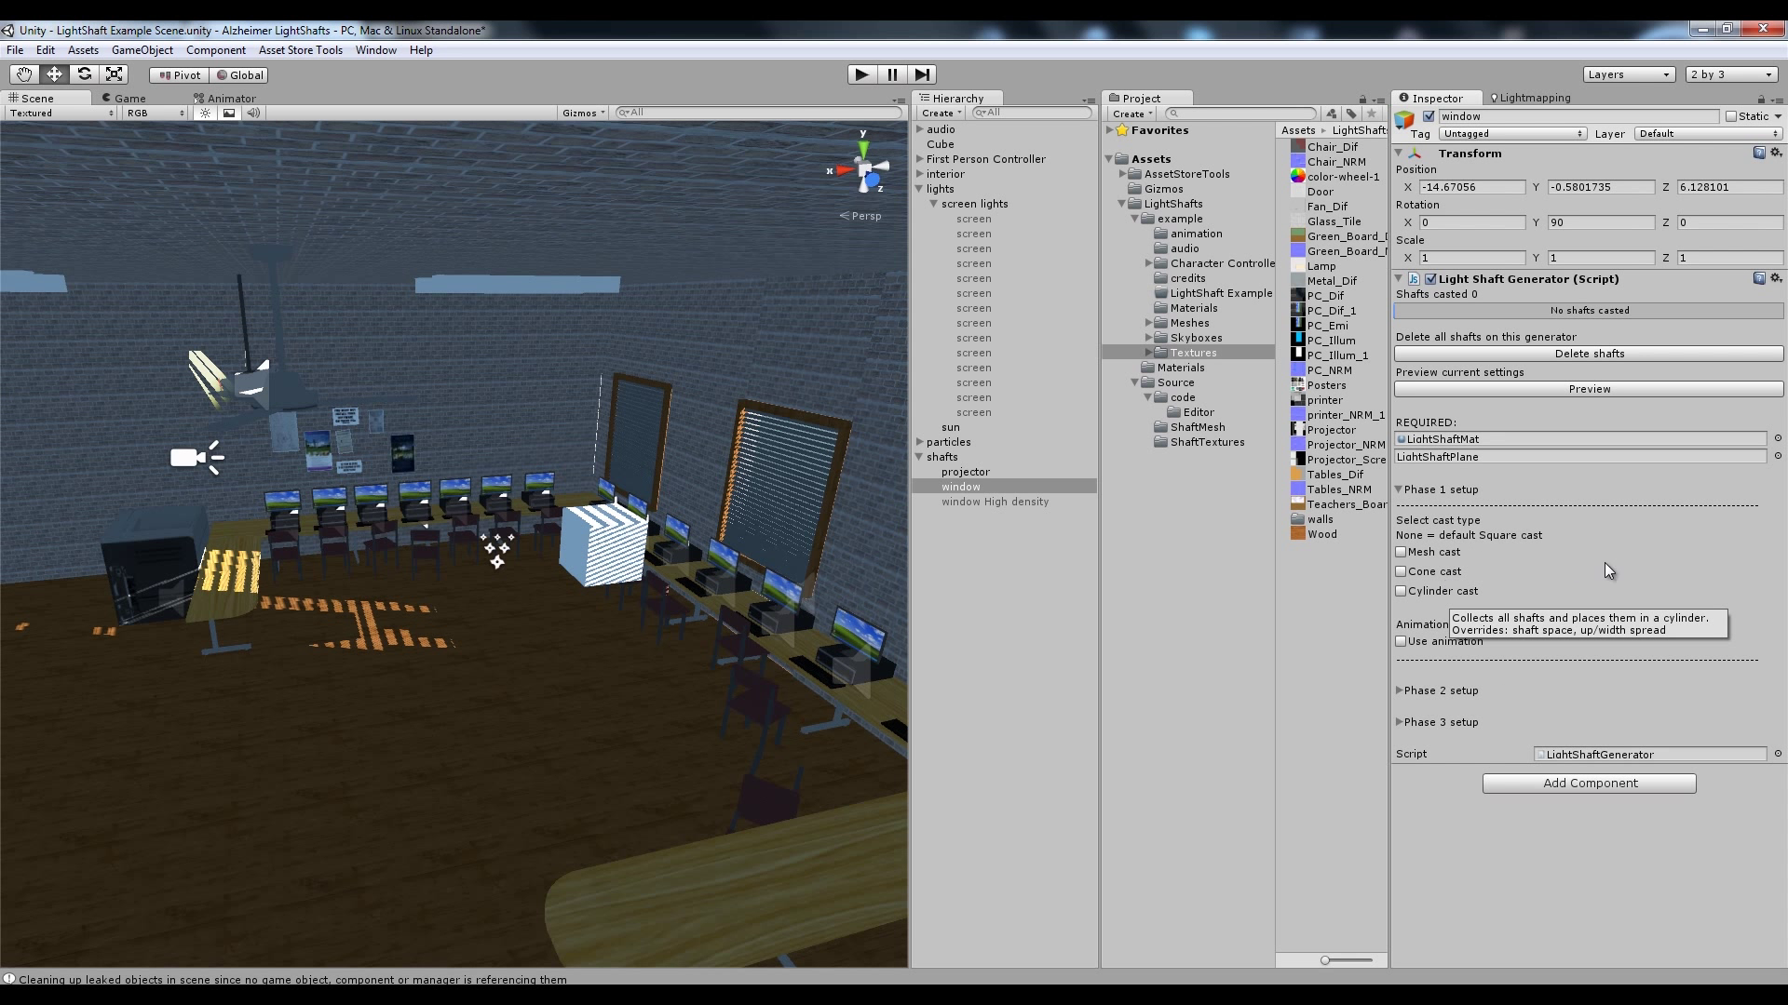
{"action": "mouse_move", "coordinate": [1465, 571]}
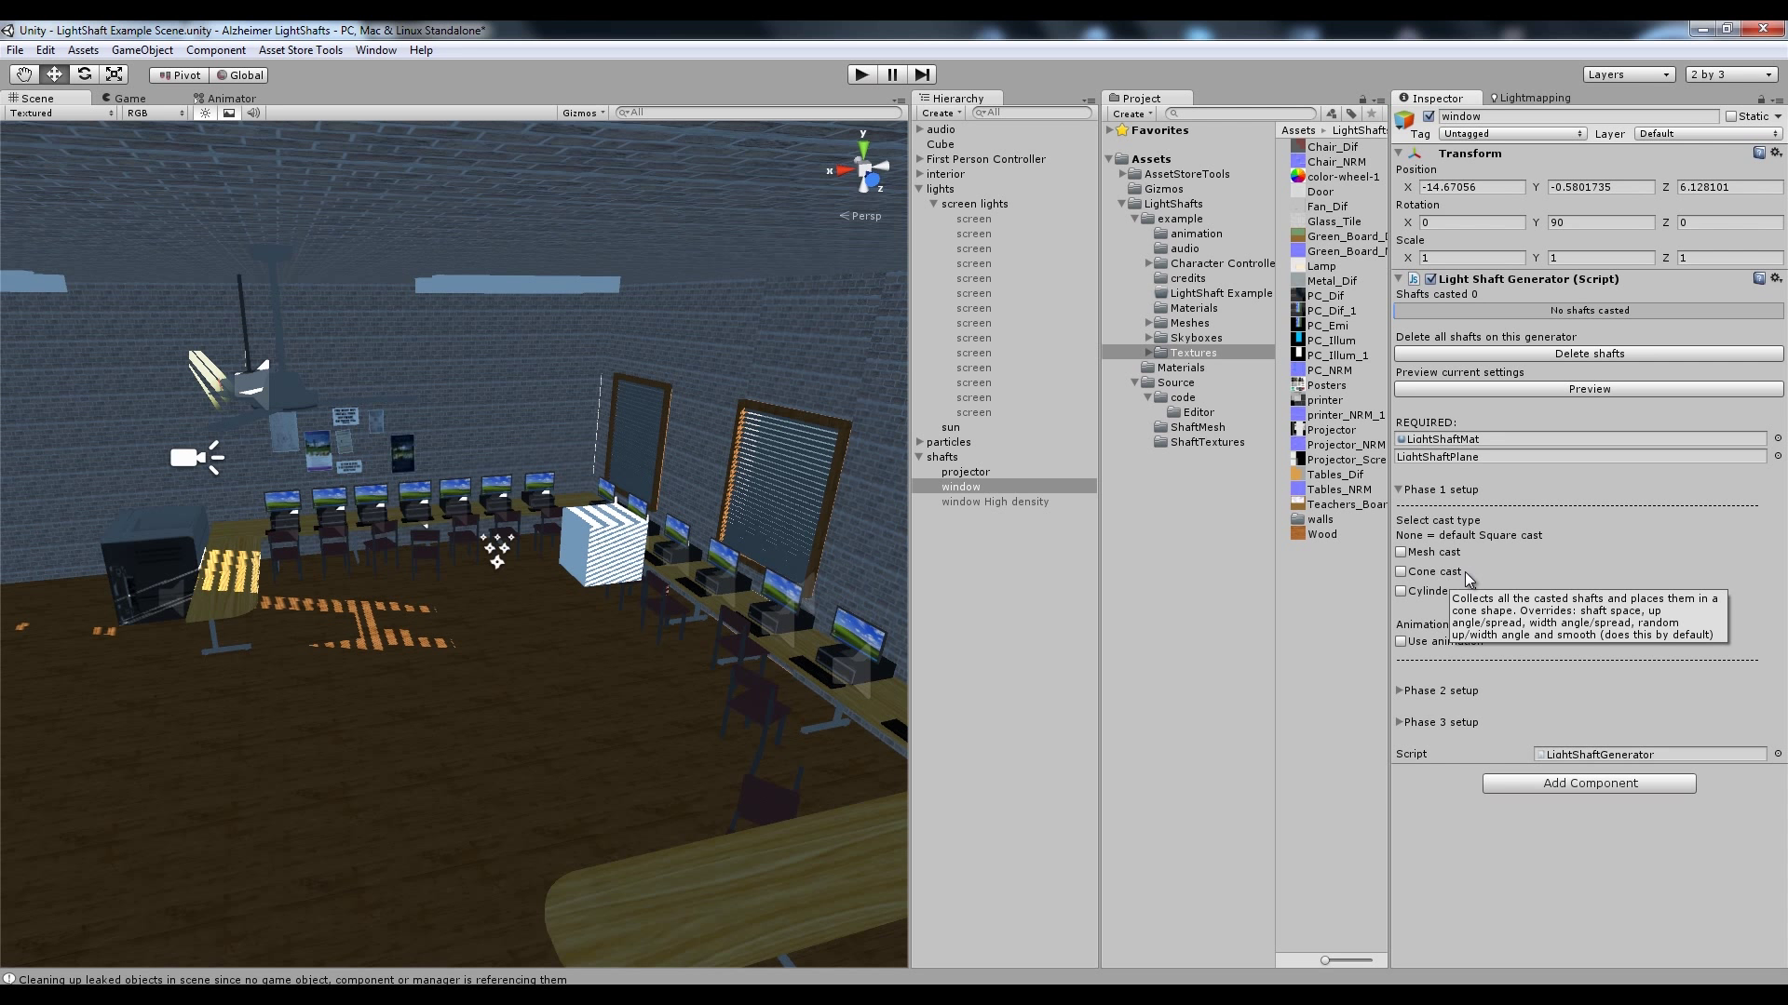
{"action": "mouse_move", "coordinate": [1402, 493]}
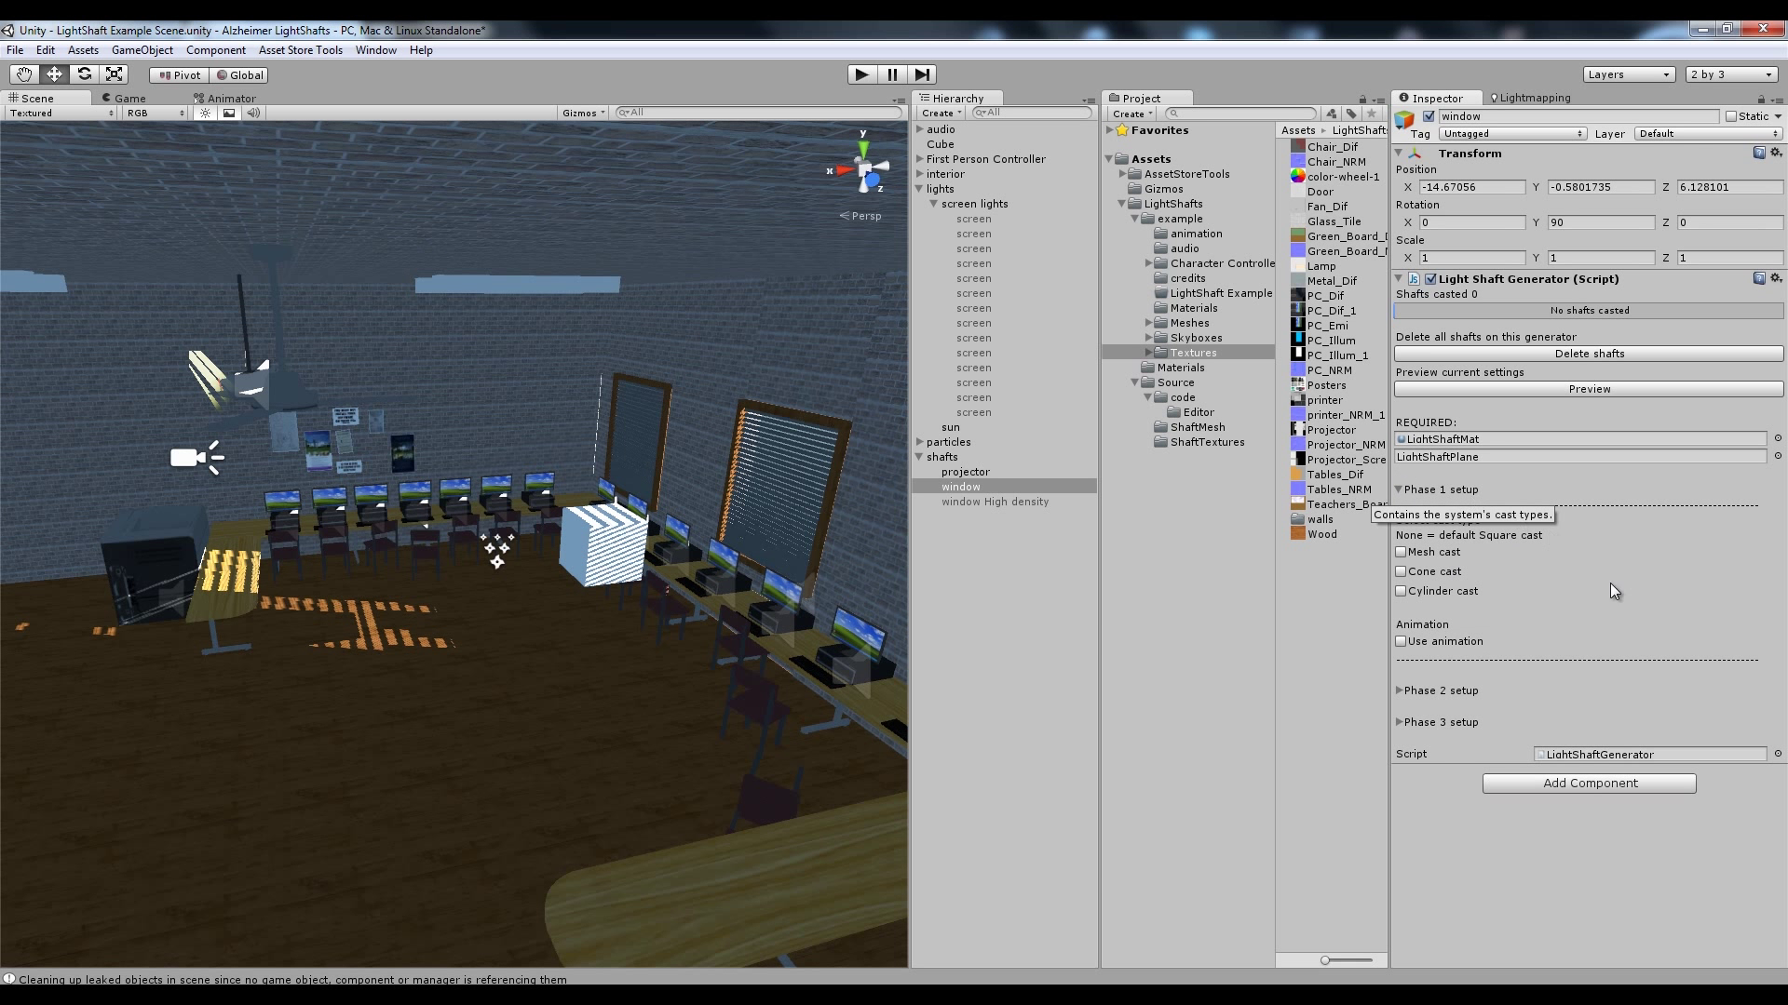
{"action": "left_click", "coordinate": [1406, 494]}
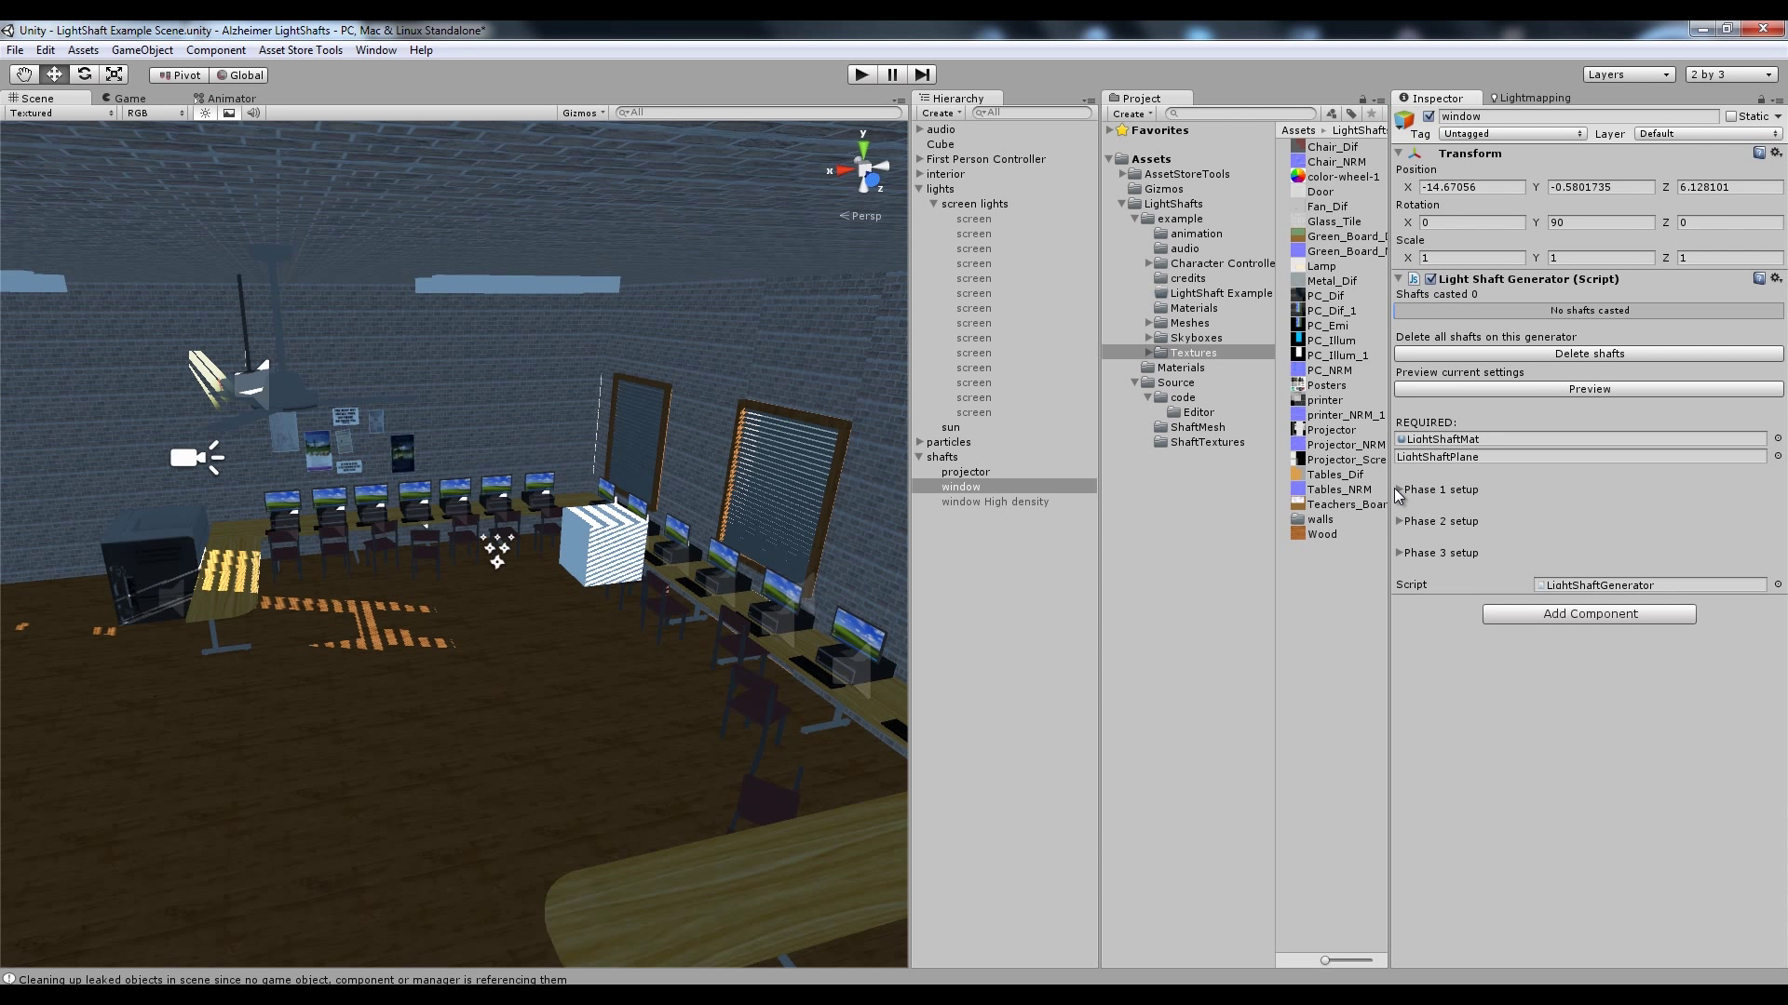
{"action": "left_click", "coordinate": [1399, 490]}
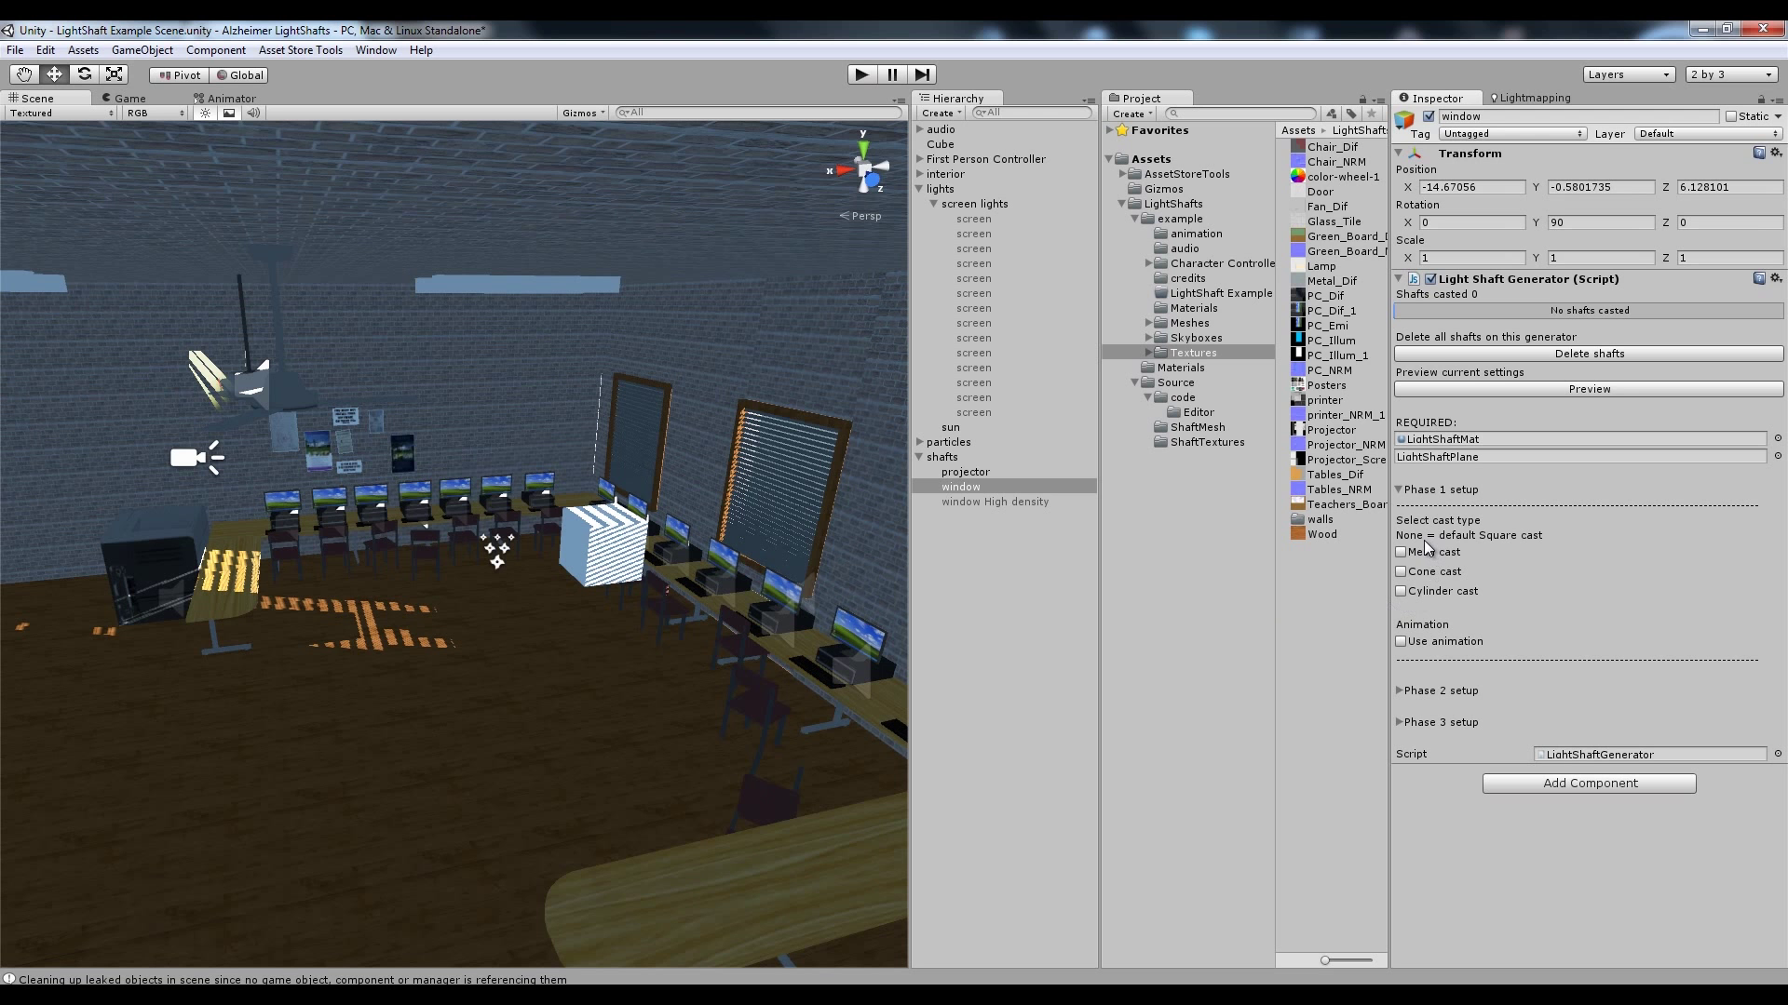
{"action": "left_click", "coordinate": [1398, 490]}
{"action": "mouse_move", "coordinate": [764, 568]}
{"action": "left_mouse_down", "text": "alt"}
{"action": "mouse_move", "coordinate": [652, 571]}
{"action": "mouse_move", "coordinate": [758, 539]}
{"action": "mouse_move", "coordinate": [710, 559]}
{"action": "mouse_move", "coordinate": [736, 551]}
{"action": "left_mouse_up", "text": "alt"}
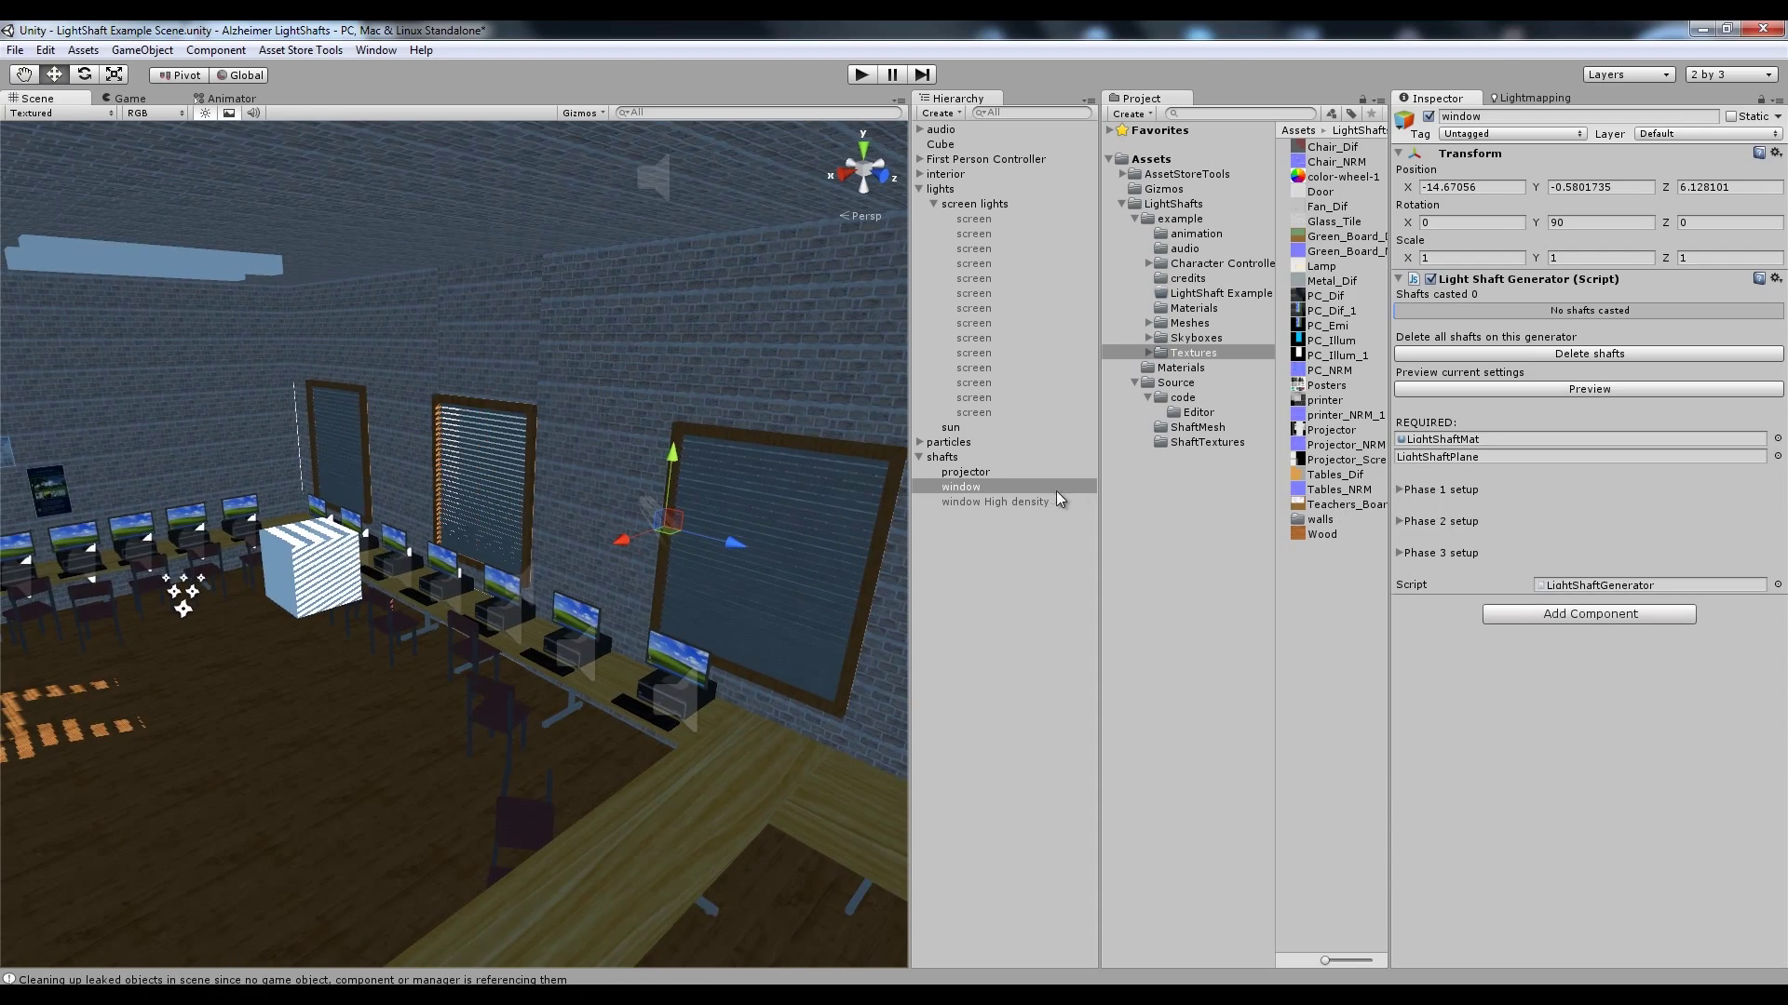
{"action": "left_click", "coordinate": [1400, 490]}
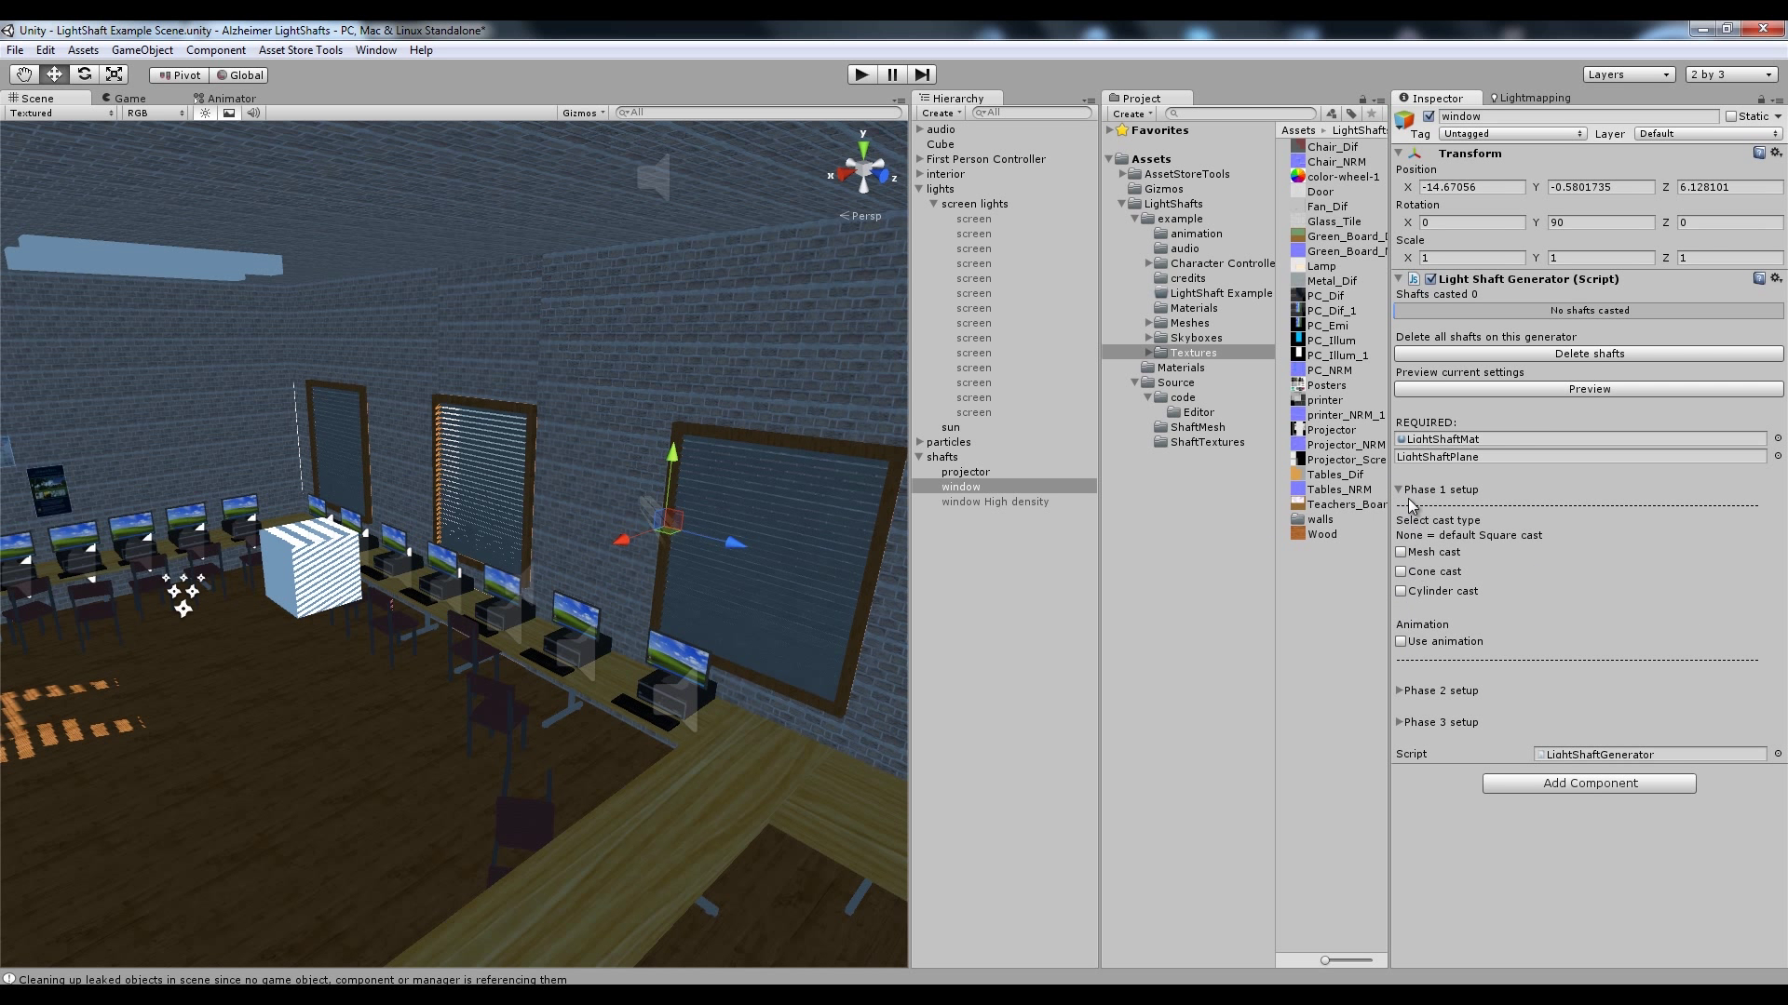
{"action": "left_click", "coordinate": [1399, 491]}
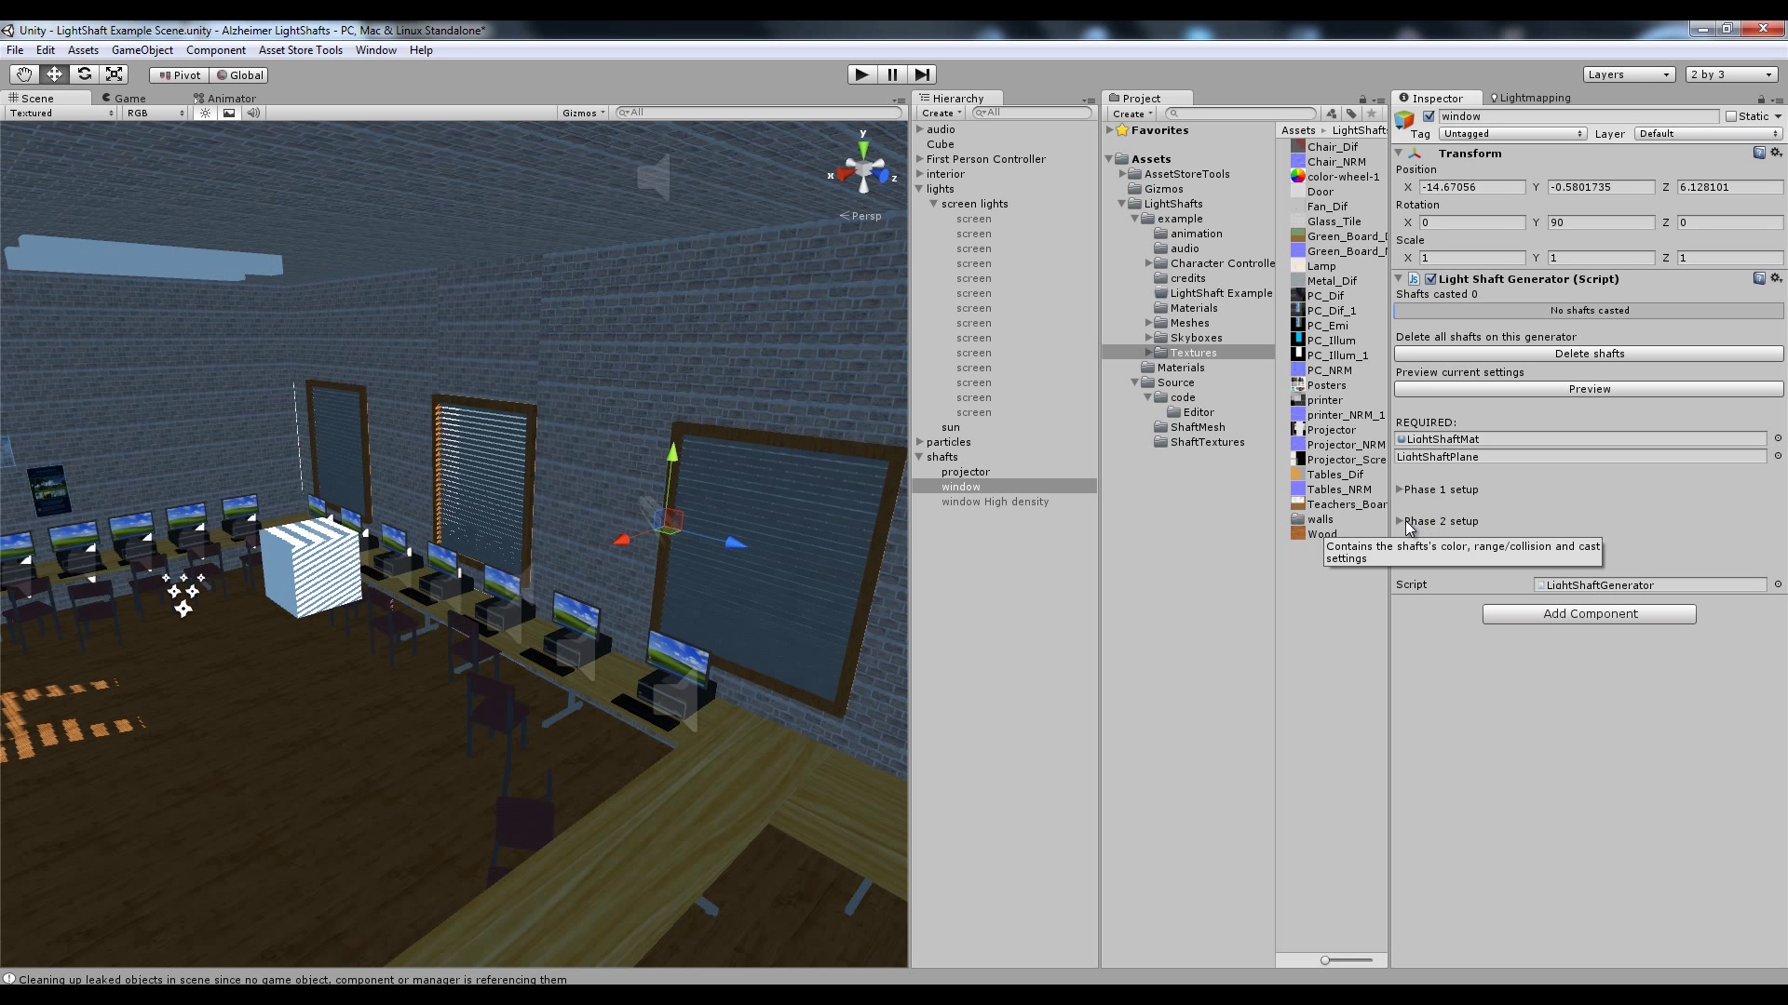
Examine the window generator's Phase 2 color, range and cast settings, including the extra options offered by Sample Color
{"action": "left_click", "coordinate": [1401, 522]}
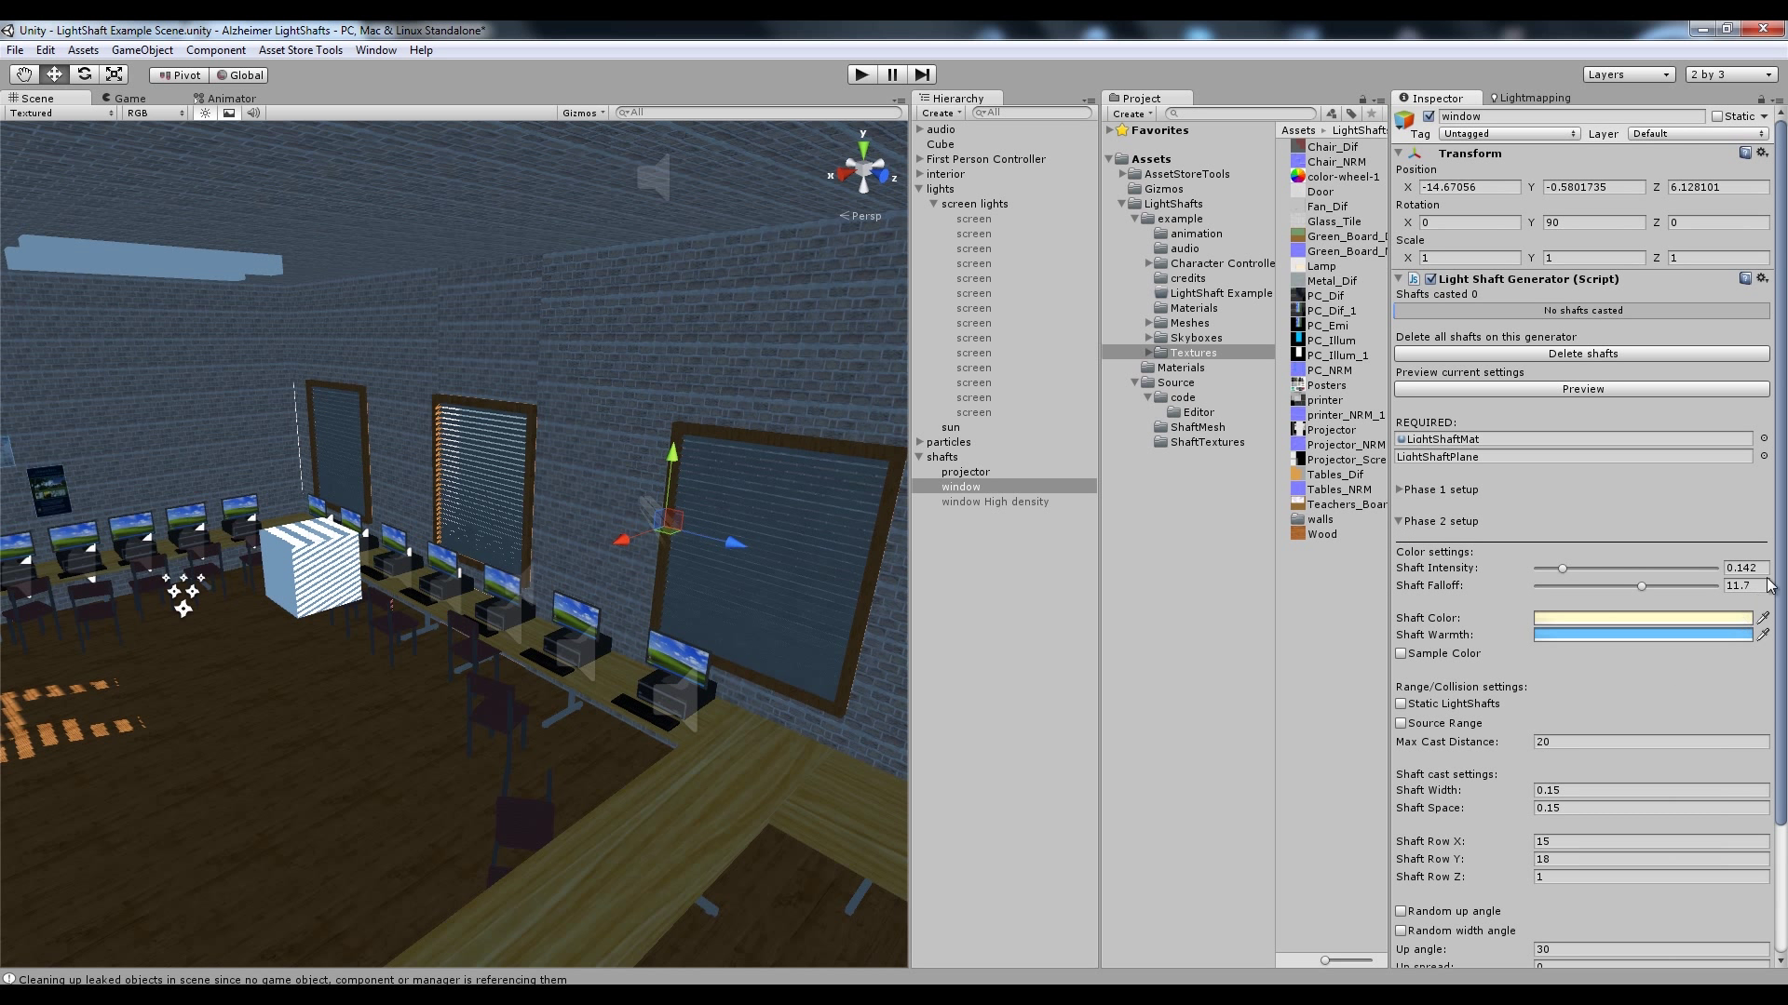
{"action": "left_click_drag", "start_coordinate": [1785, 489], "coordinate": [1785, 585]}
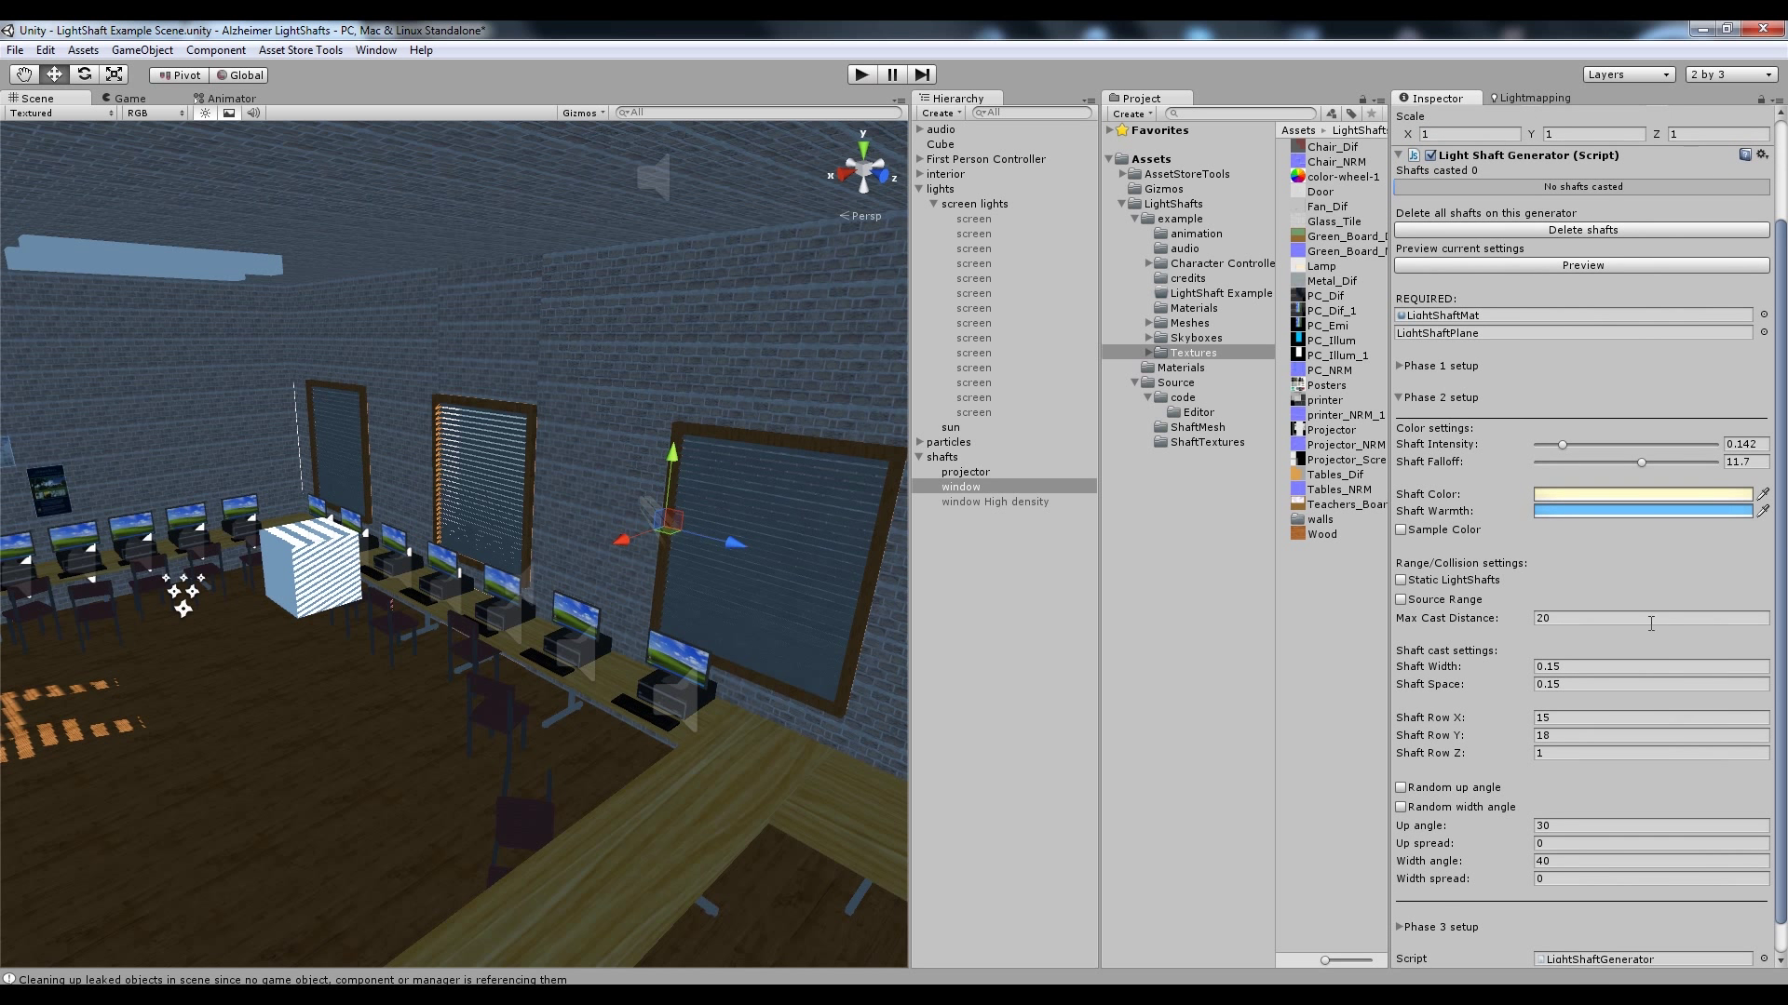
{"action": "mouse_move", "coordinate": [1561, 598]}
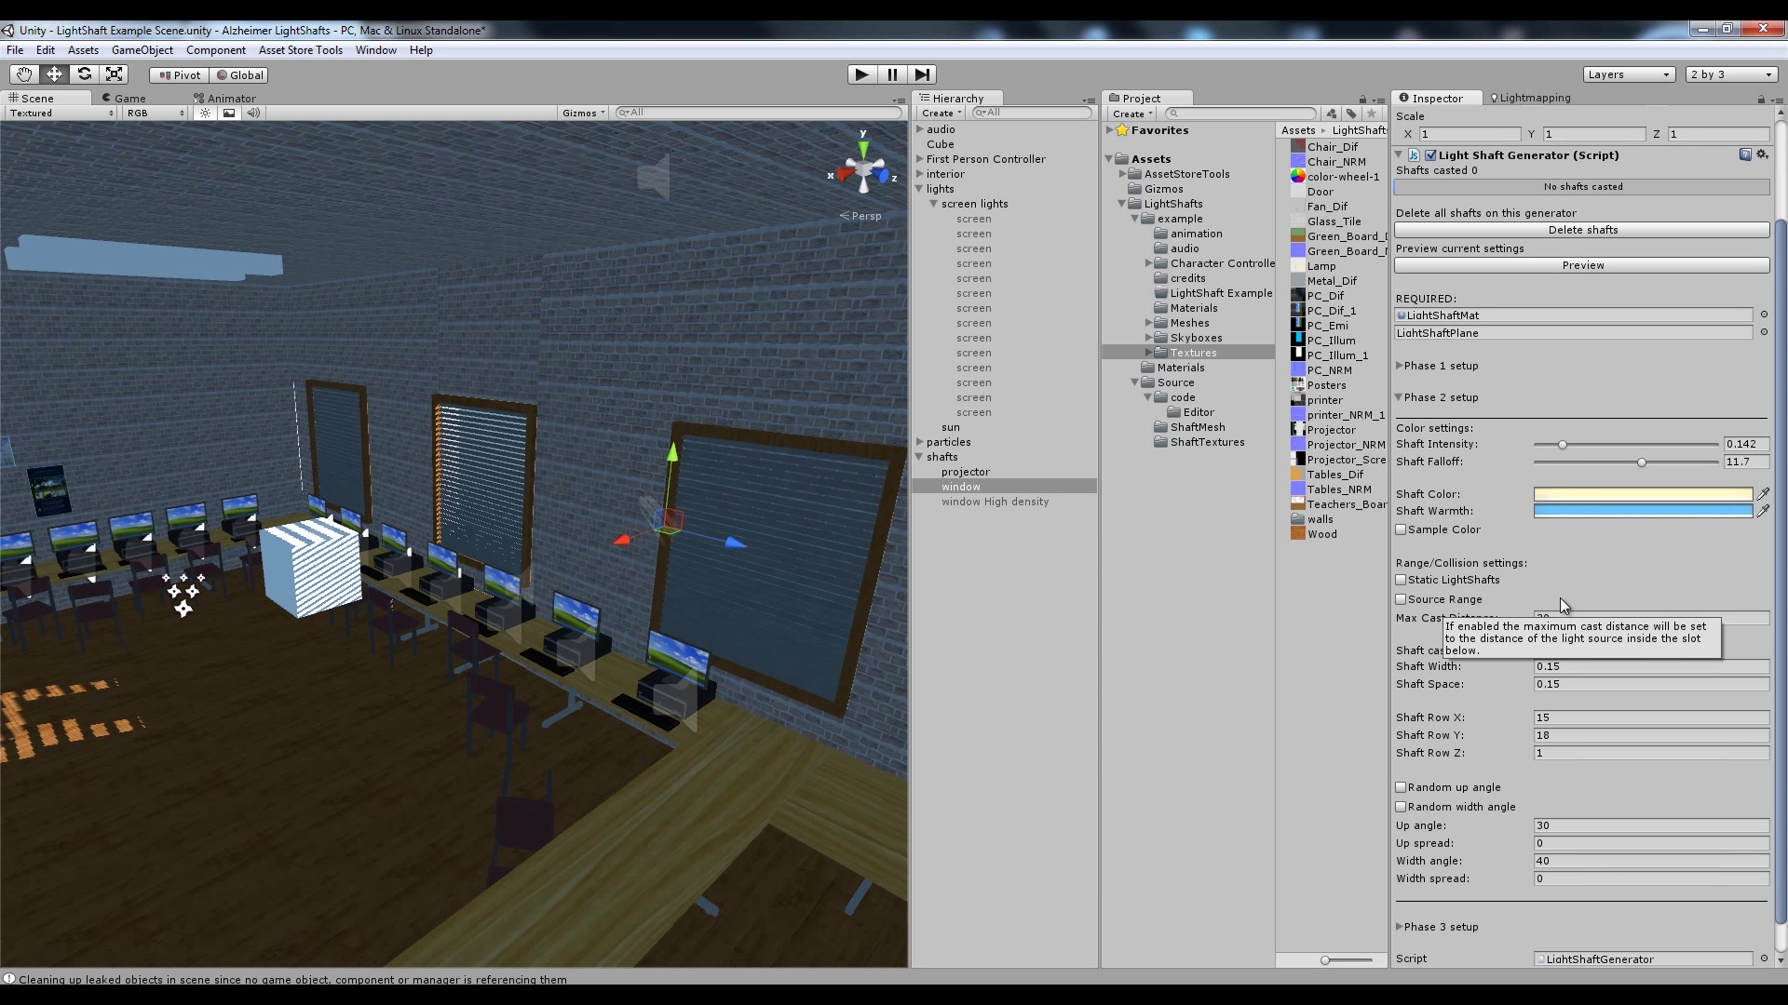
{"action": "left_click", "coordinate": [1400, 530]}
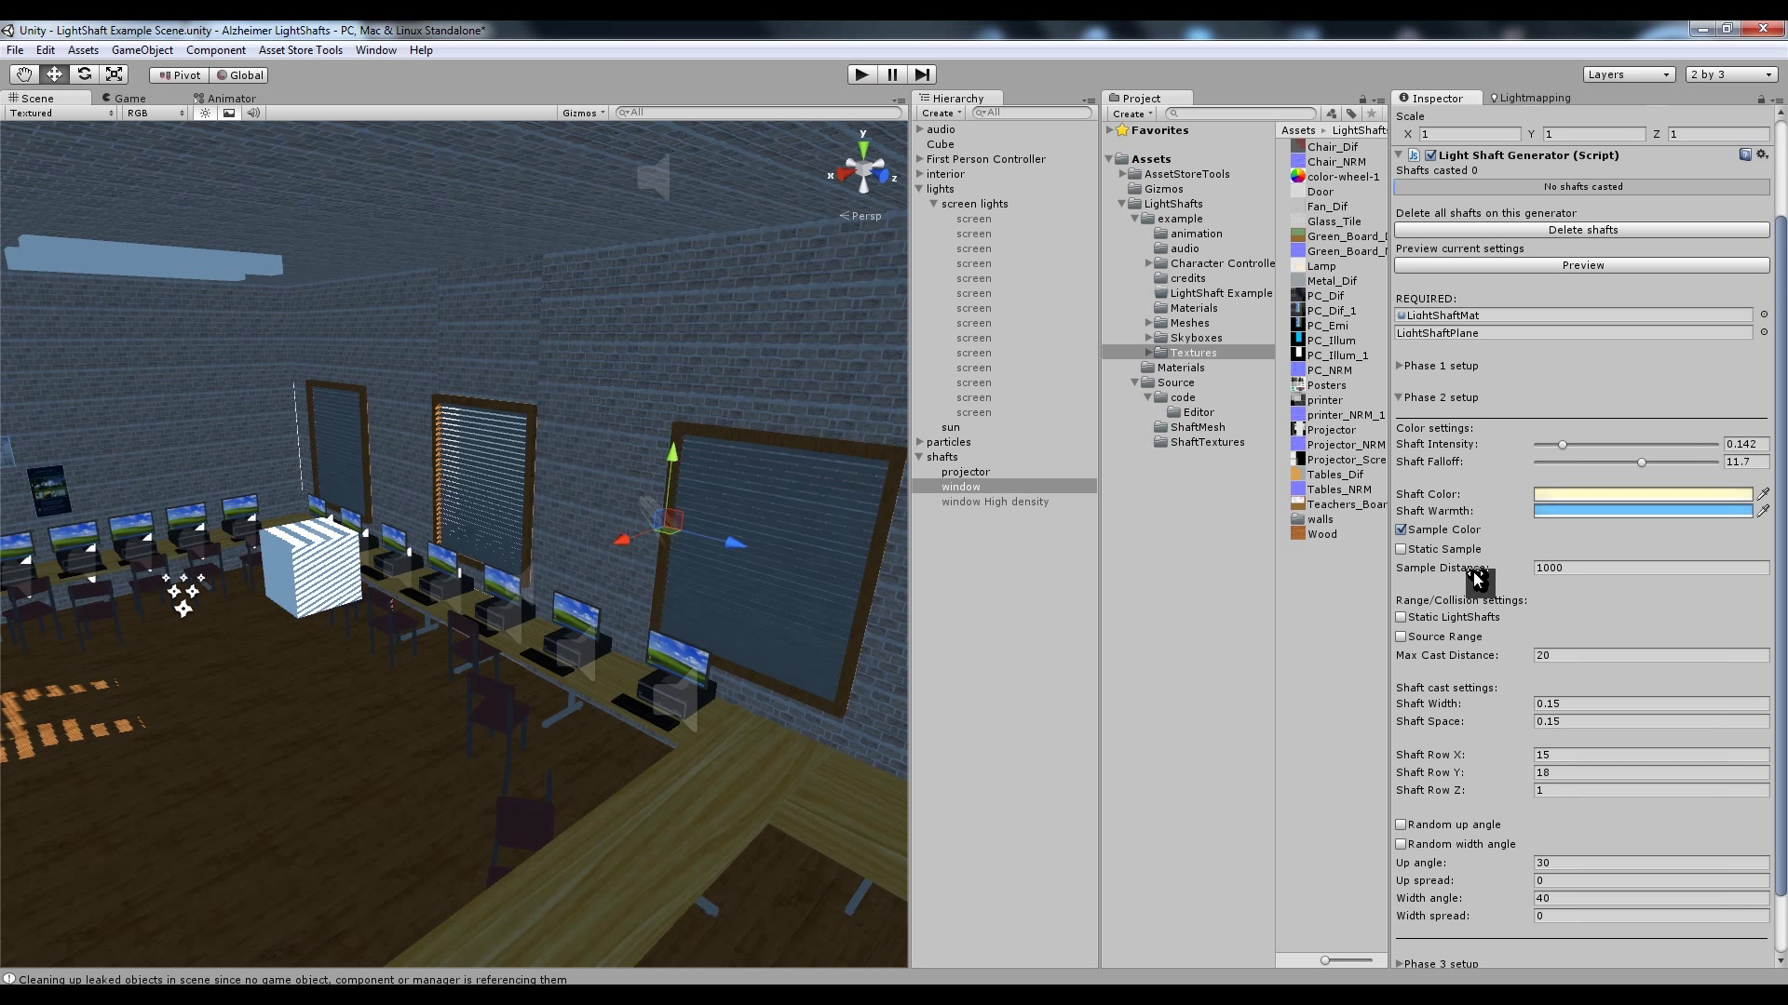
{"action": "left_click", "coordinate": [1403, 531]}
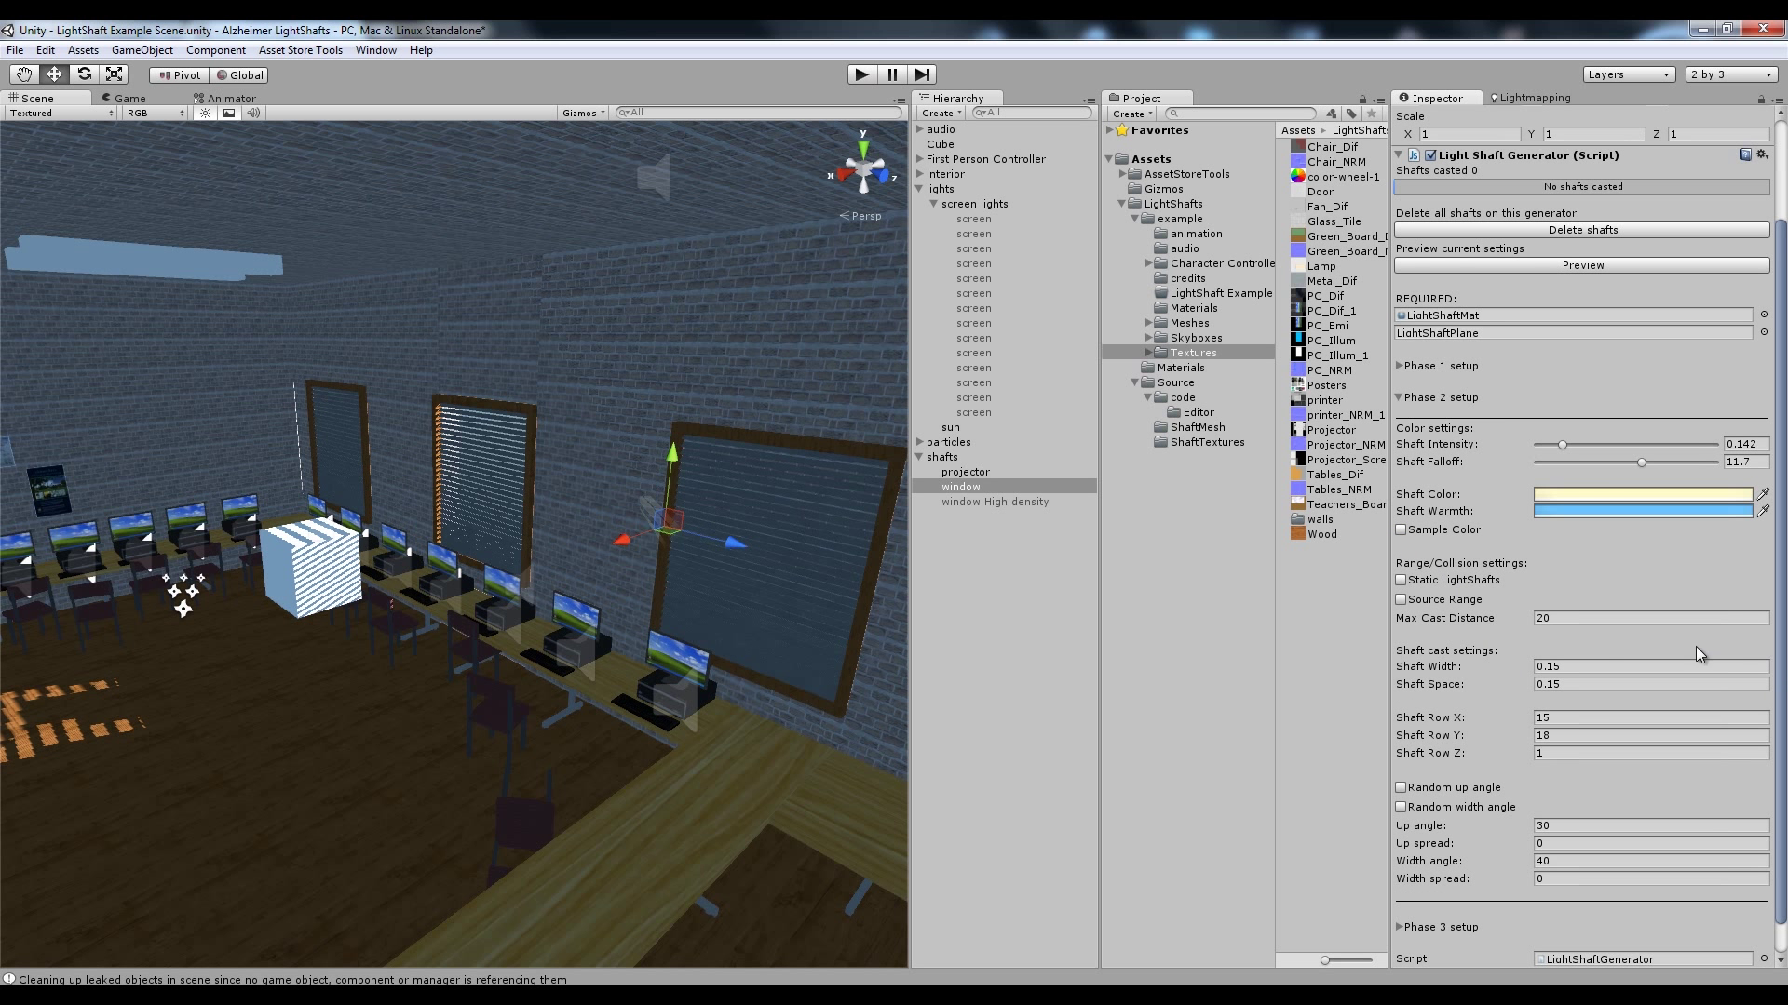
Try the Source Range option in place of the maximum cast distance for the window's shafts
{"action": "mouse_move", "coordinate": [885, 617]}
{"action": "right_mouse_down"}
{"action": "mouse_move", "coordinate": [770, 619]}
{"action": "mouse_move", "coordinate": [870, 594]}
{"action": "mouse_move", "coordinate": [910, 606]}
{"action": "right_mouse_up"}
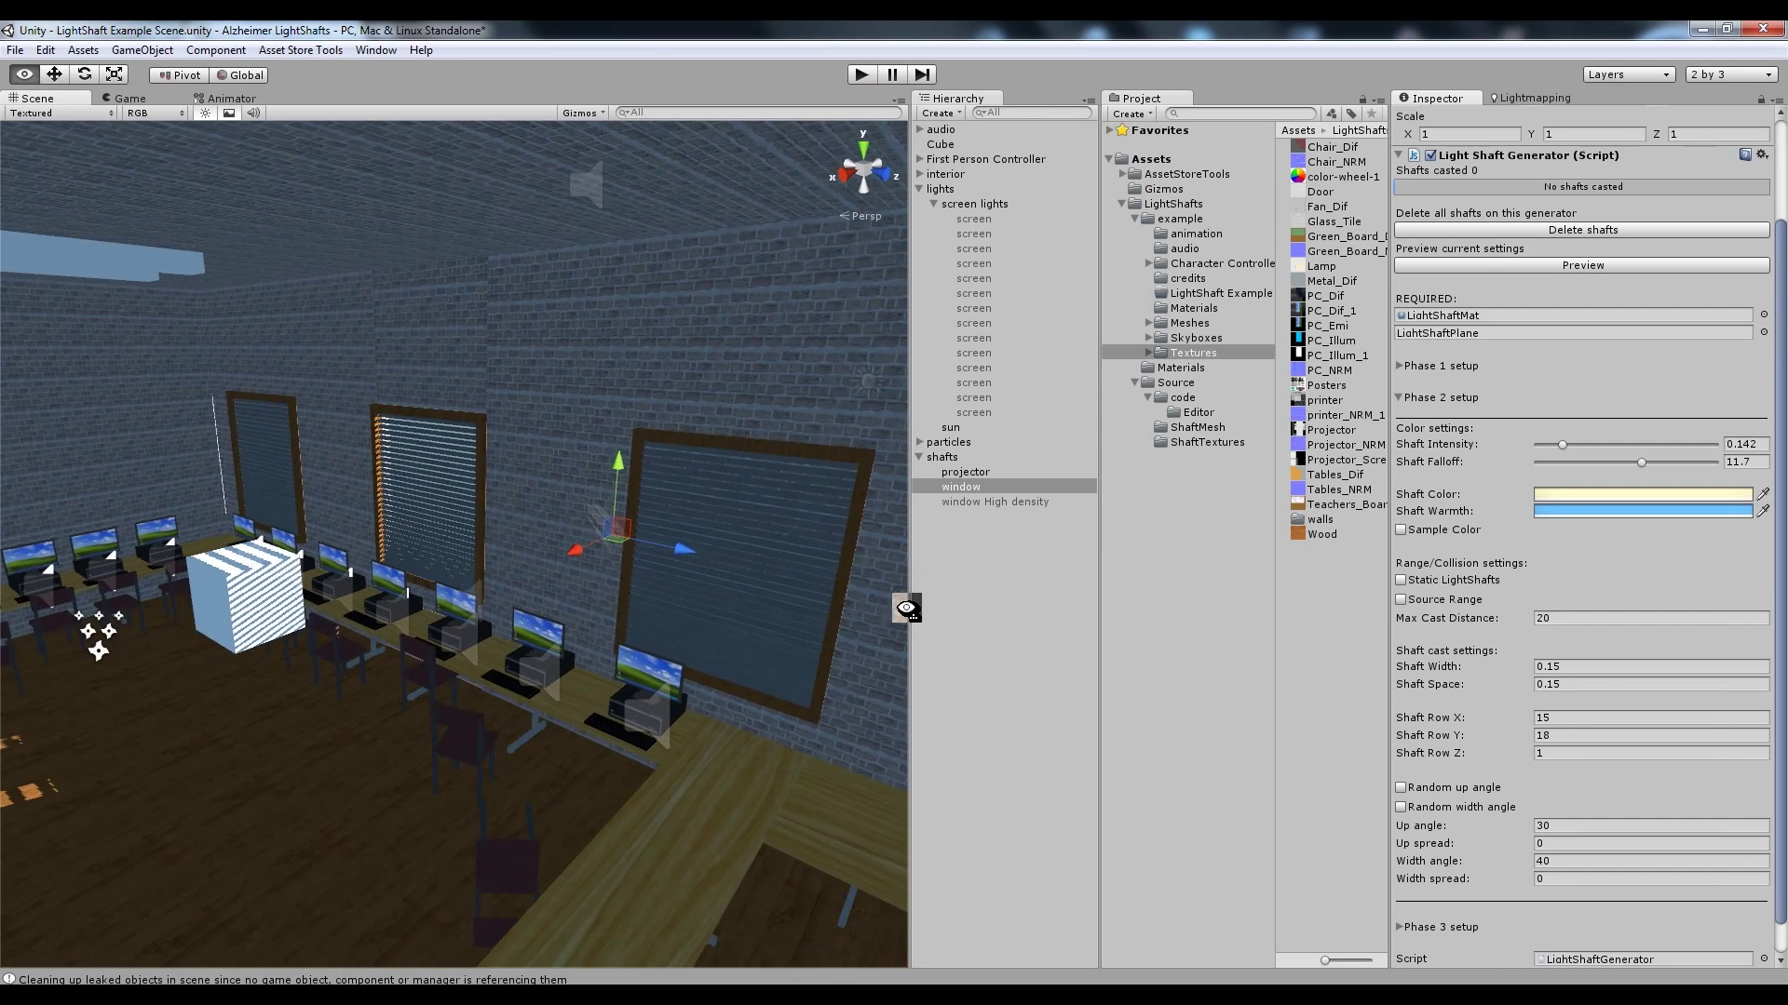
{"action": "left_click", "coordinate": [1557, 620]}
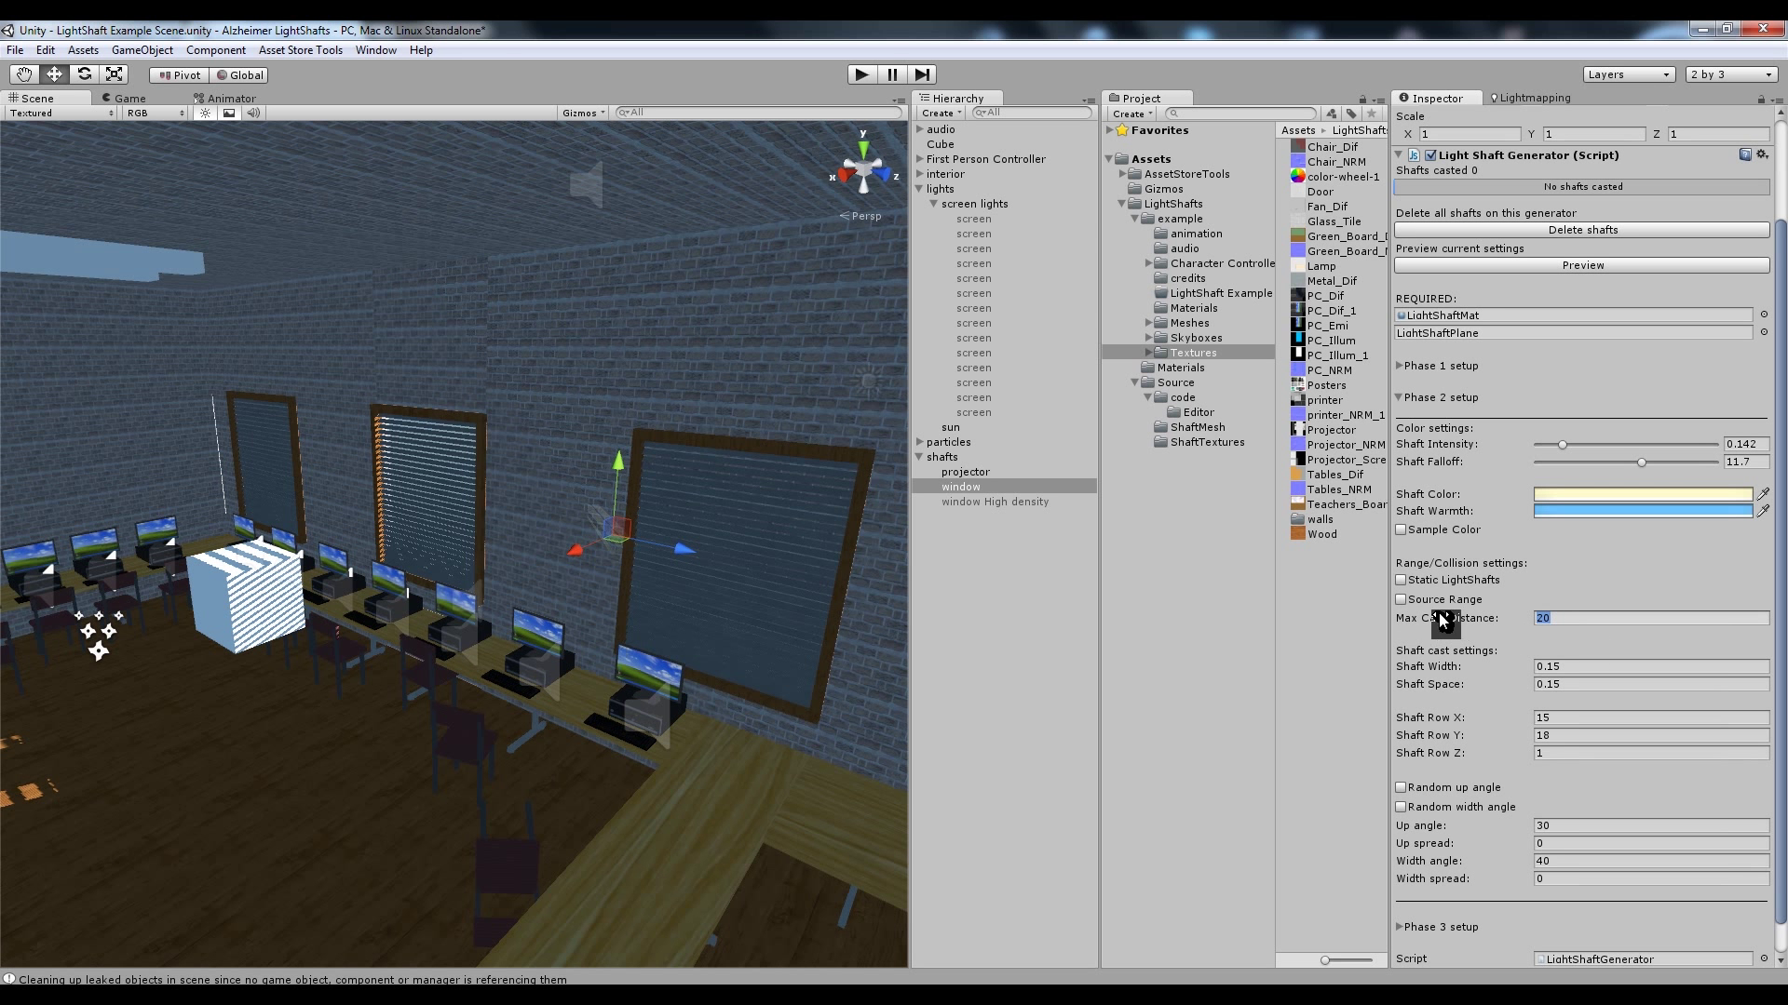
{"action": "left_click", "coordinate": [1401, 600]}
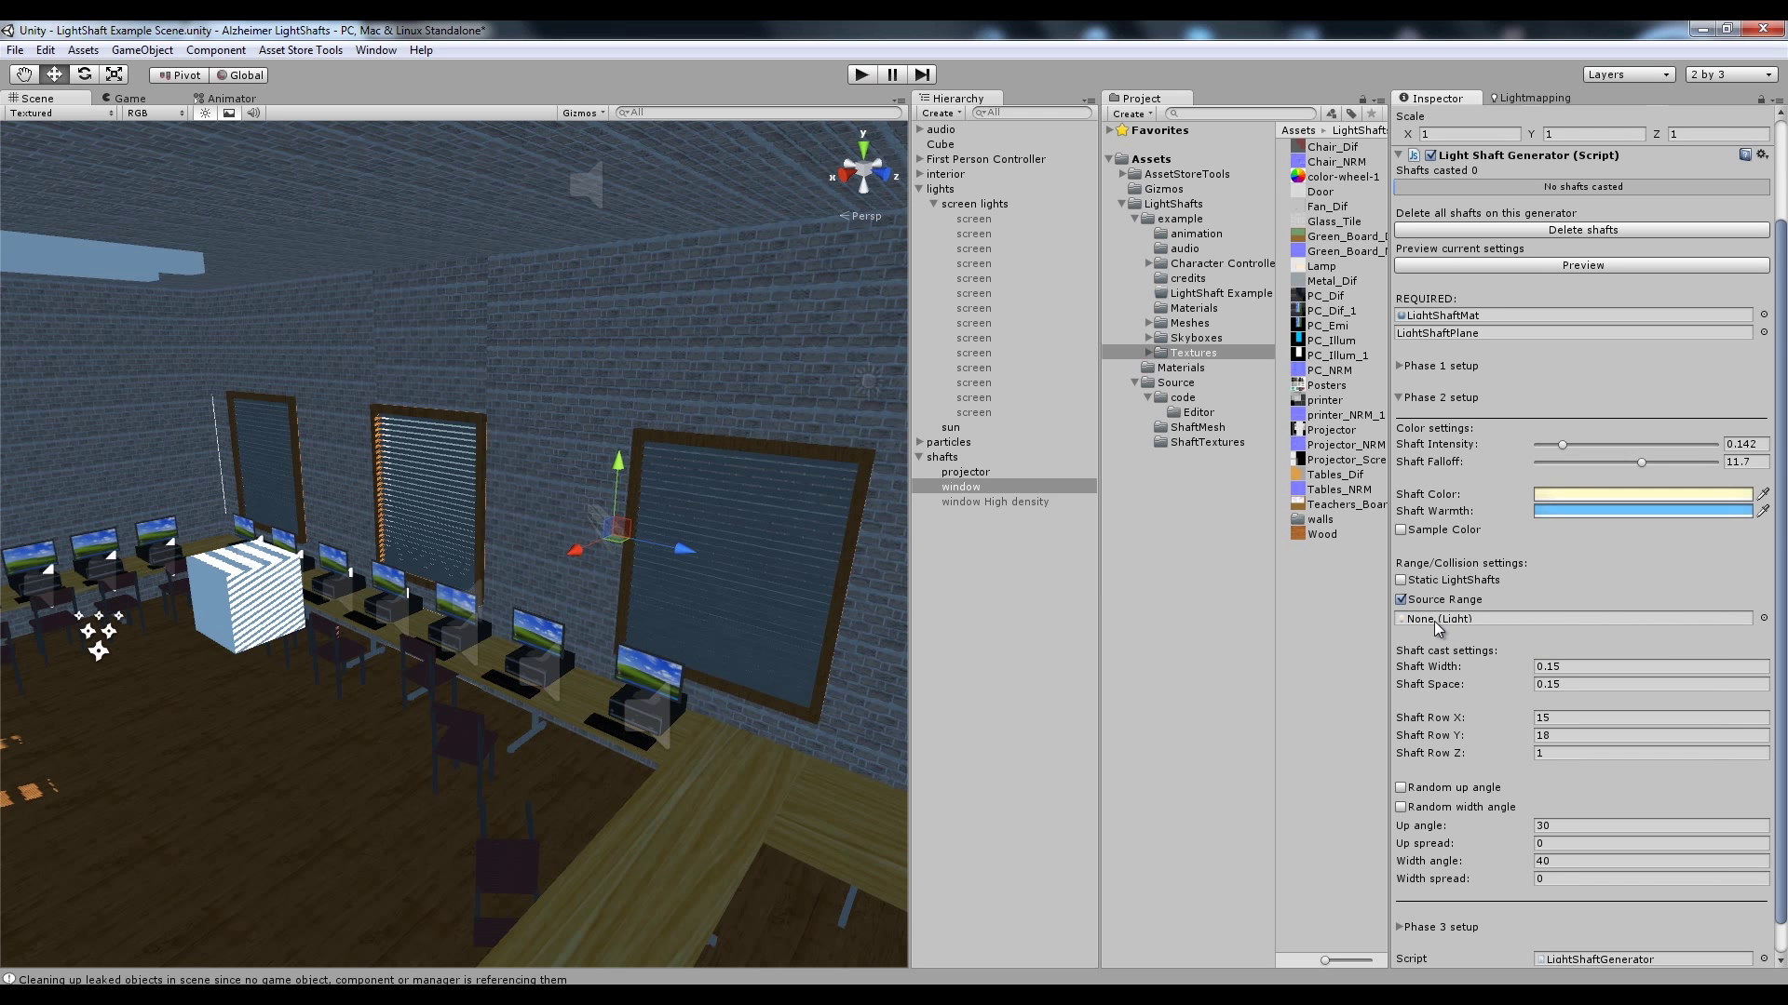
{"action": "left_click_drag", "start_coordinate": [704, 662], "coordinate": [533, 651], "text": "alt"}
{"action": "scroll", "coordinate": [535, 652], "scroll_direction": "up", "scroll_amount": 3}
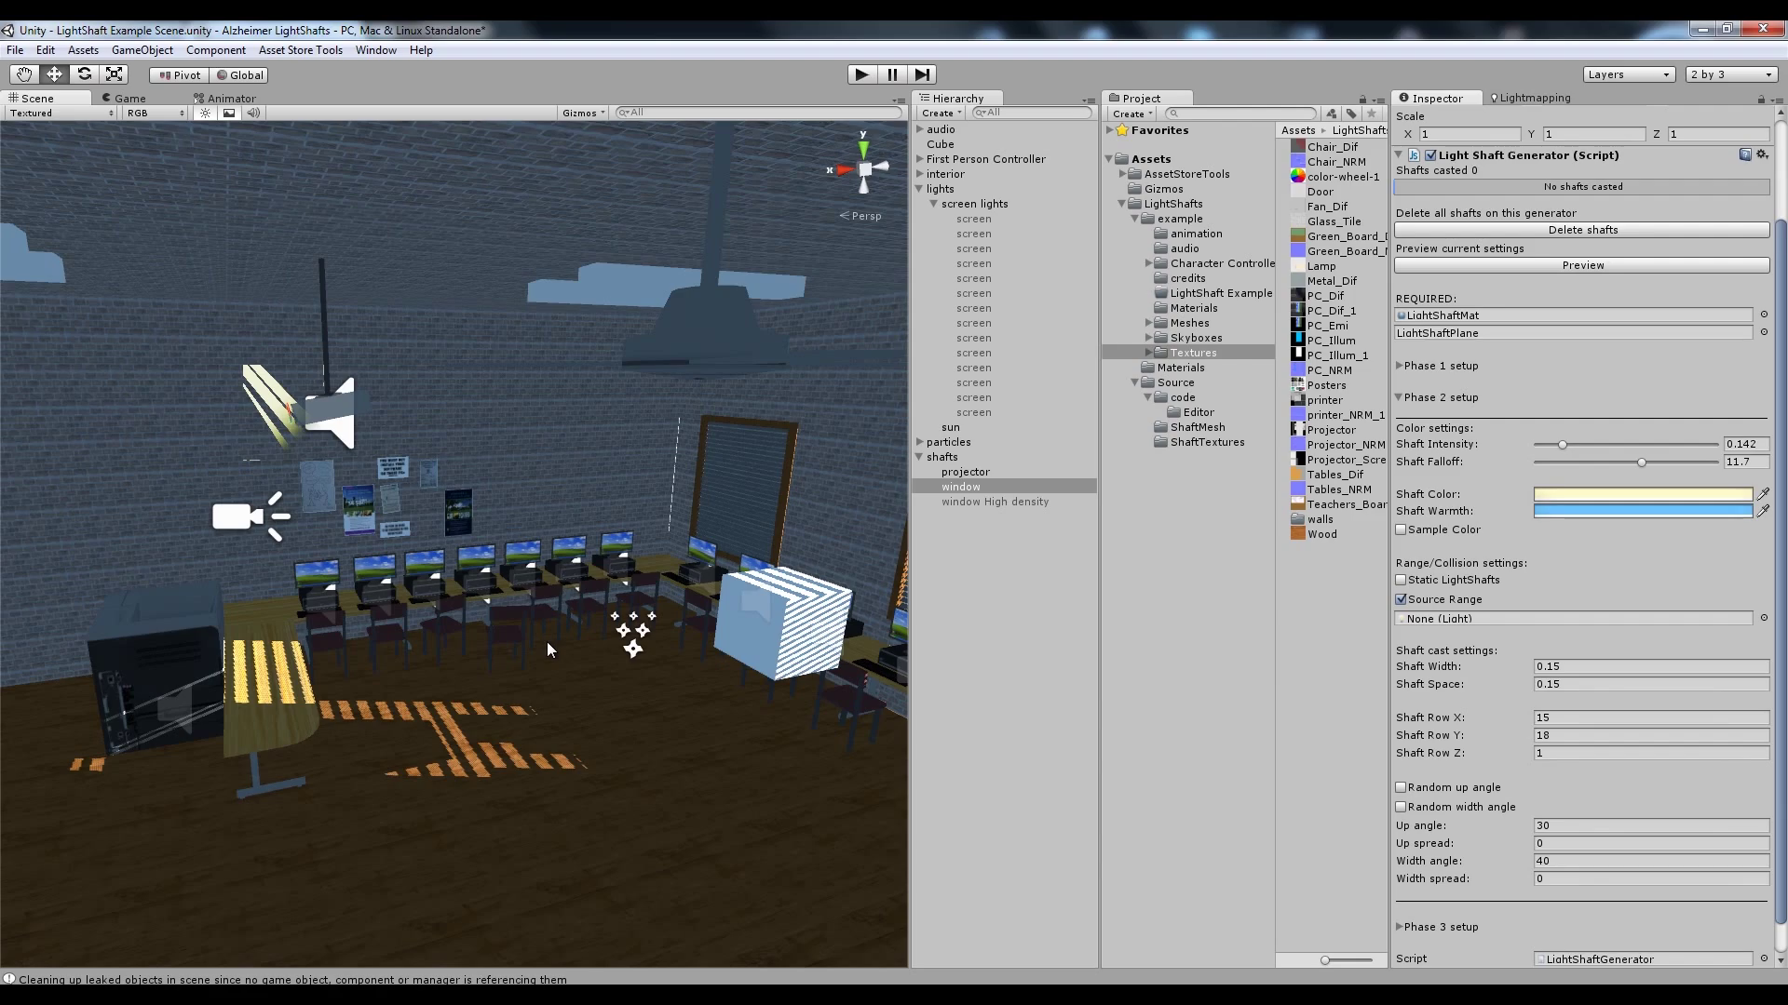
{"action": "left_click", "coordinate": [1401, 600]}
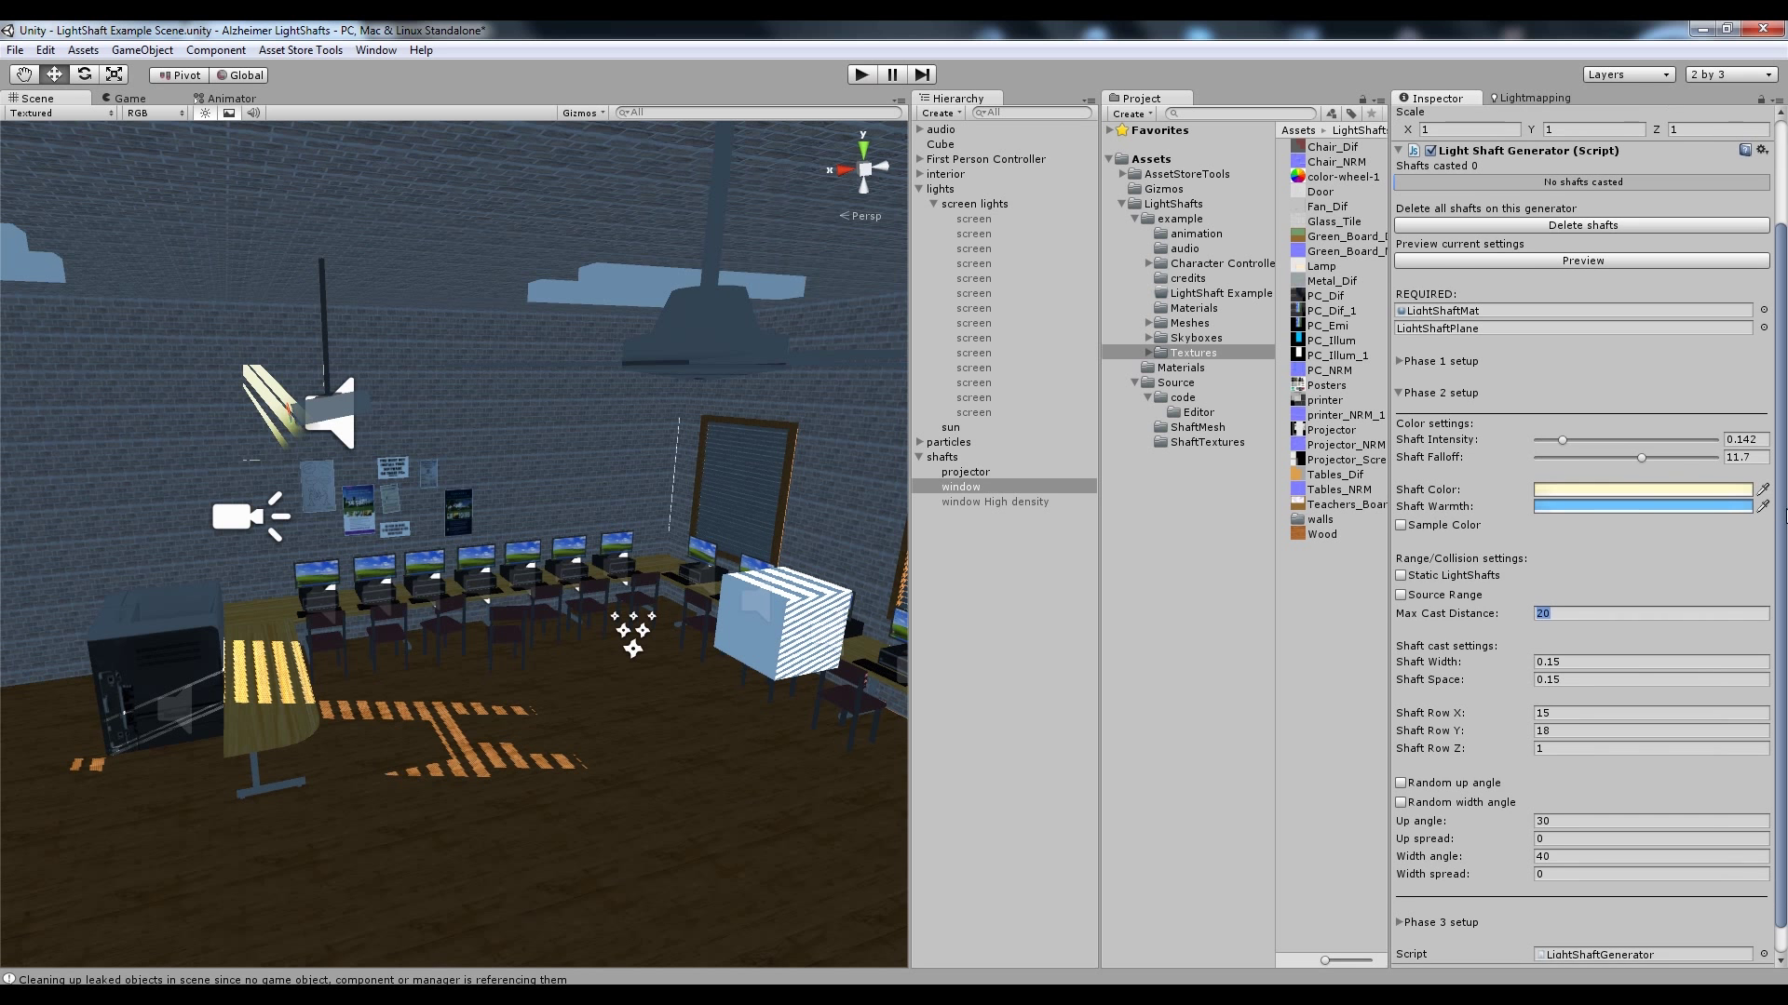
Compare the Phase 2 shaft cast settings with the Phase 1 cast types they depend on
{"action": "scroll", "coordinate": [1747, 573], "scroll_direction": "down", "scroll_amount": 2}
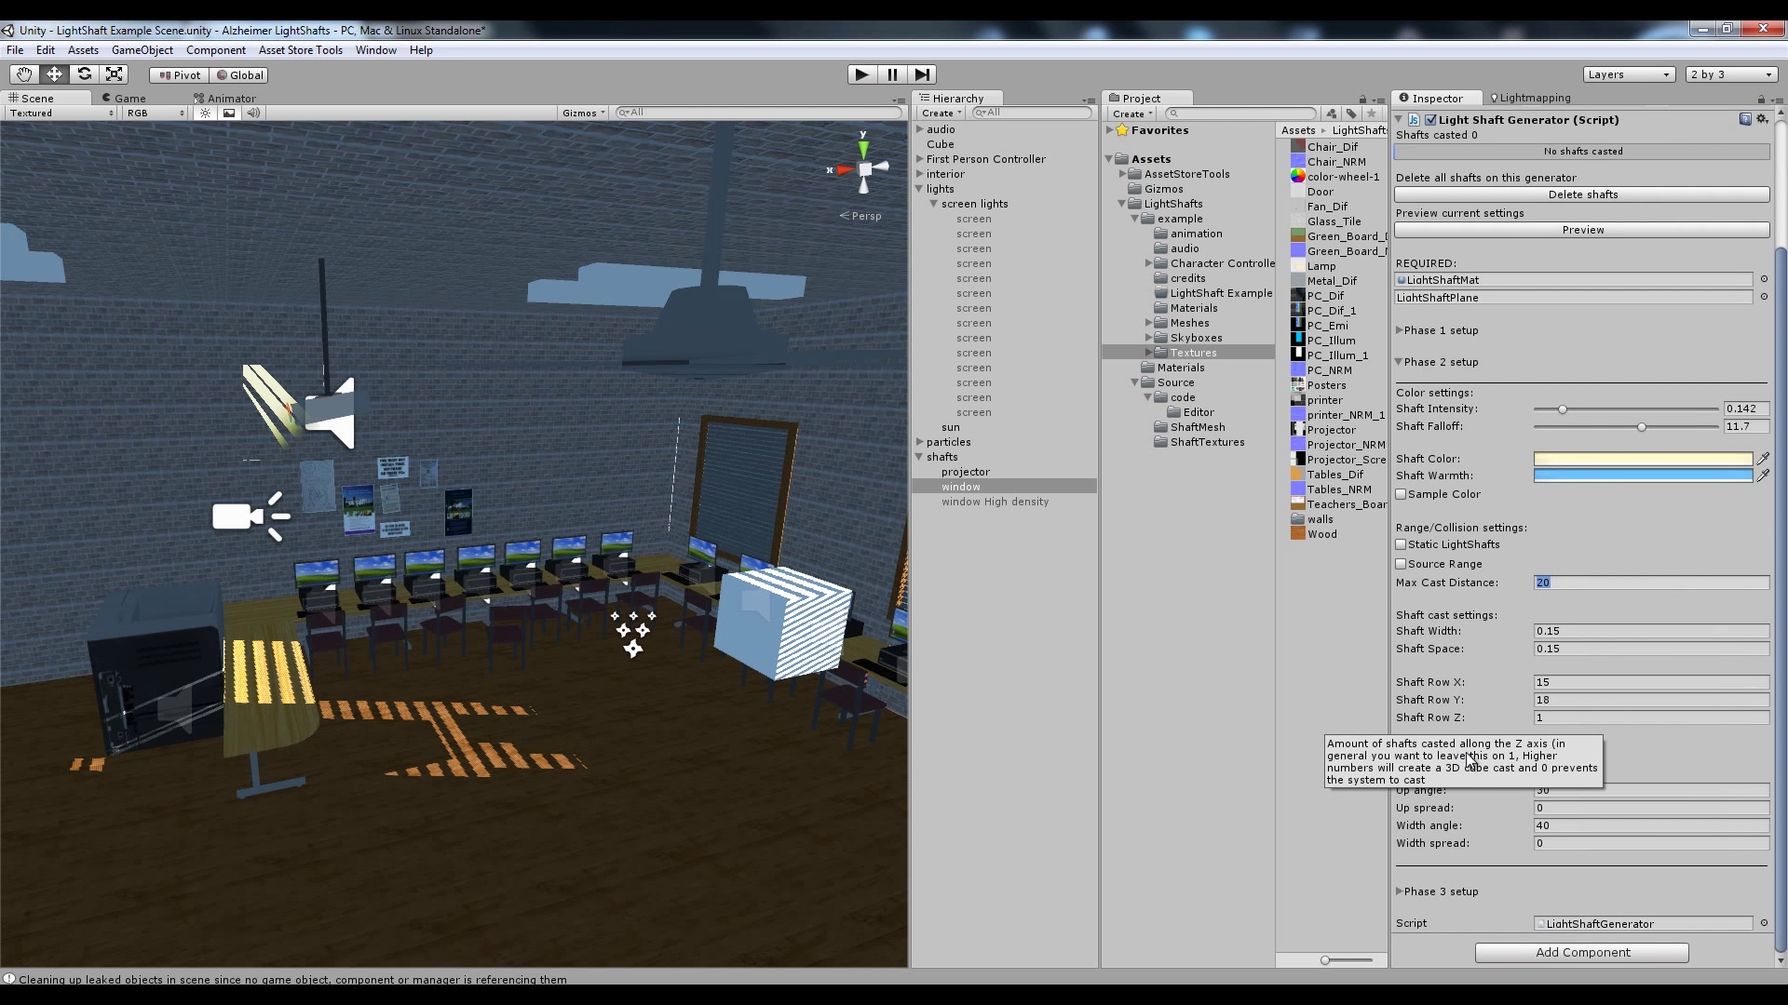
{"action": "left_click", "coordinate": [1398, 331]}
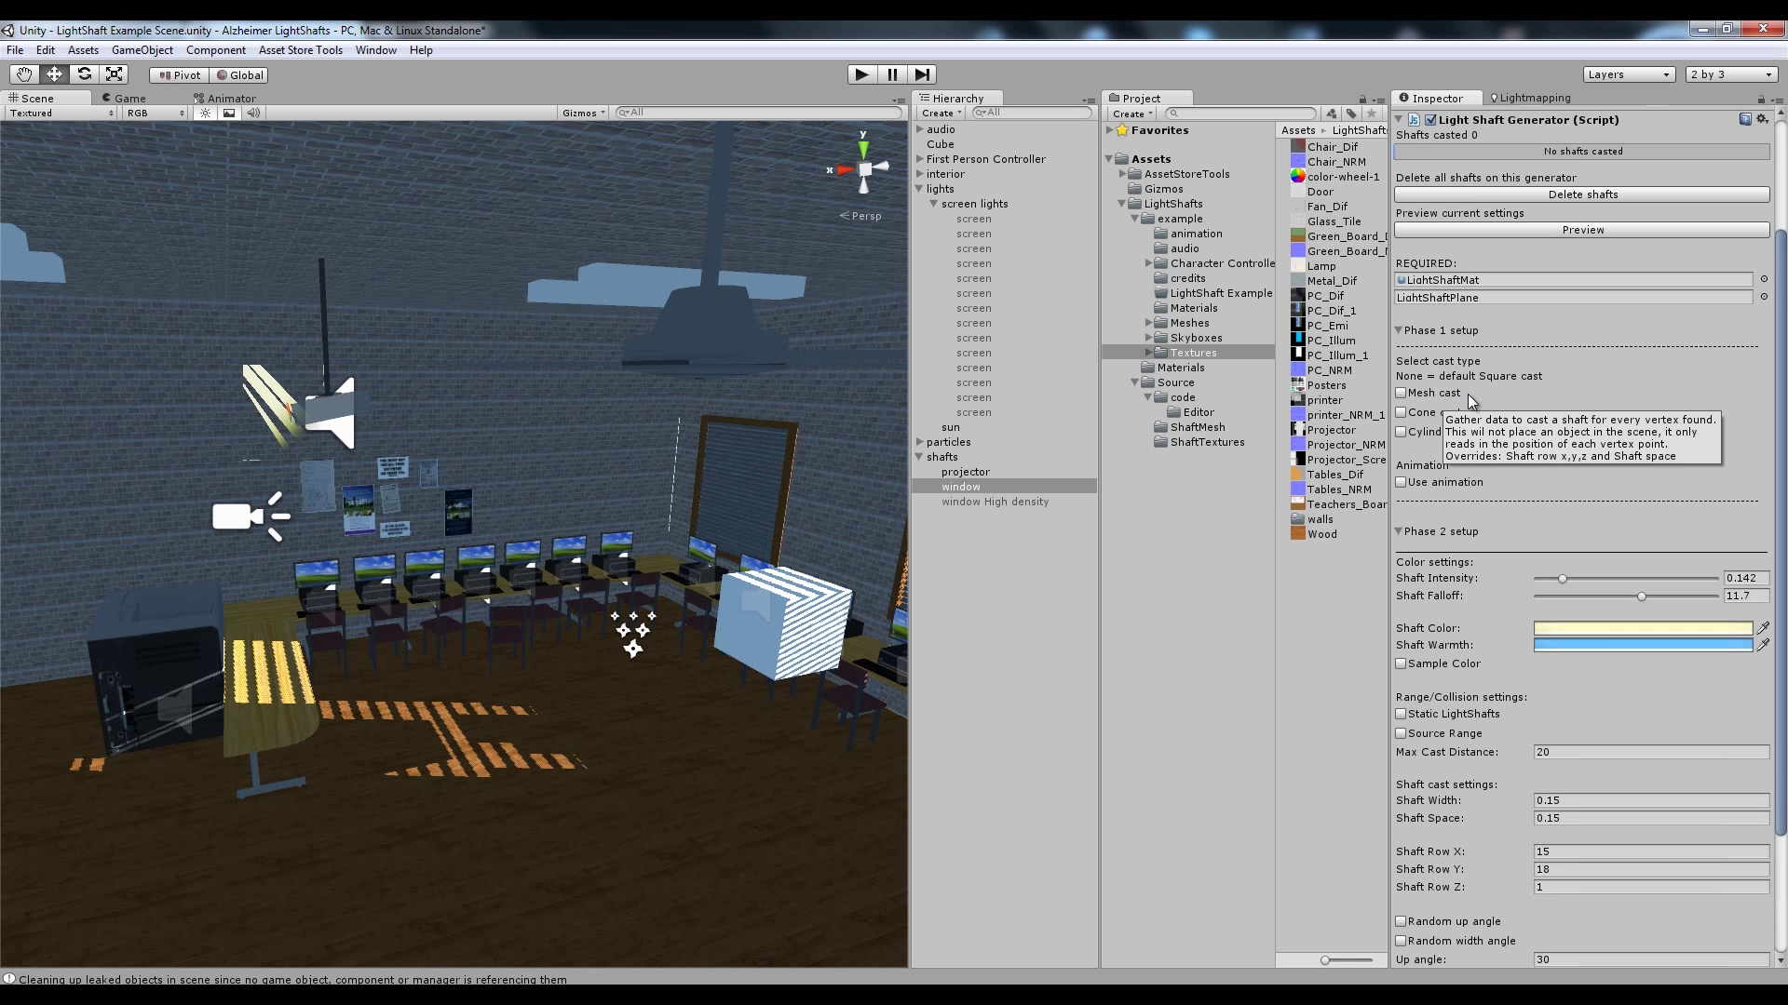
{"action": "scroll", "coordinate": [1477, 618], "scroll_direction": "down", "scroll_amount": 3}
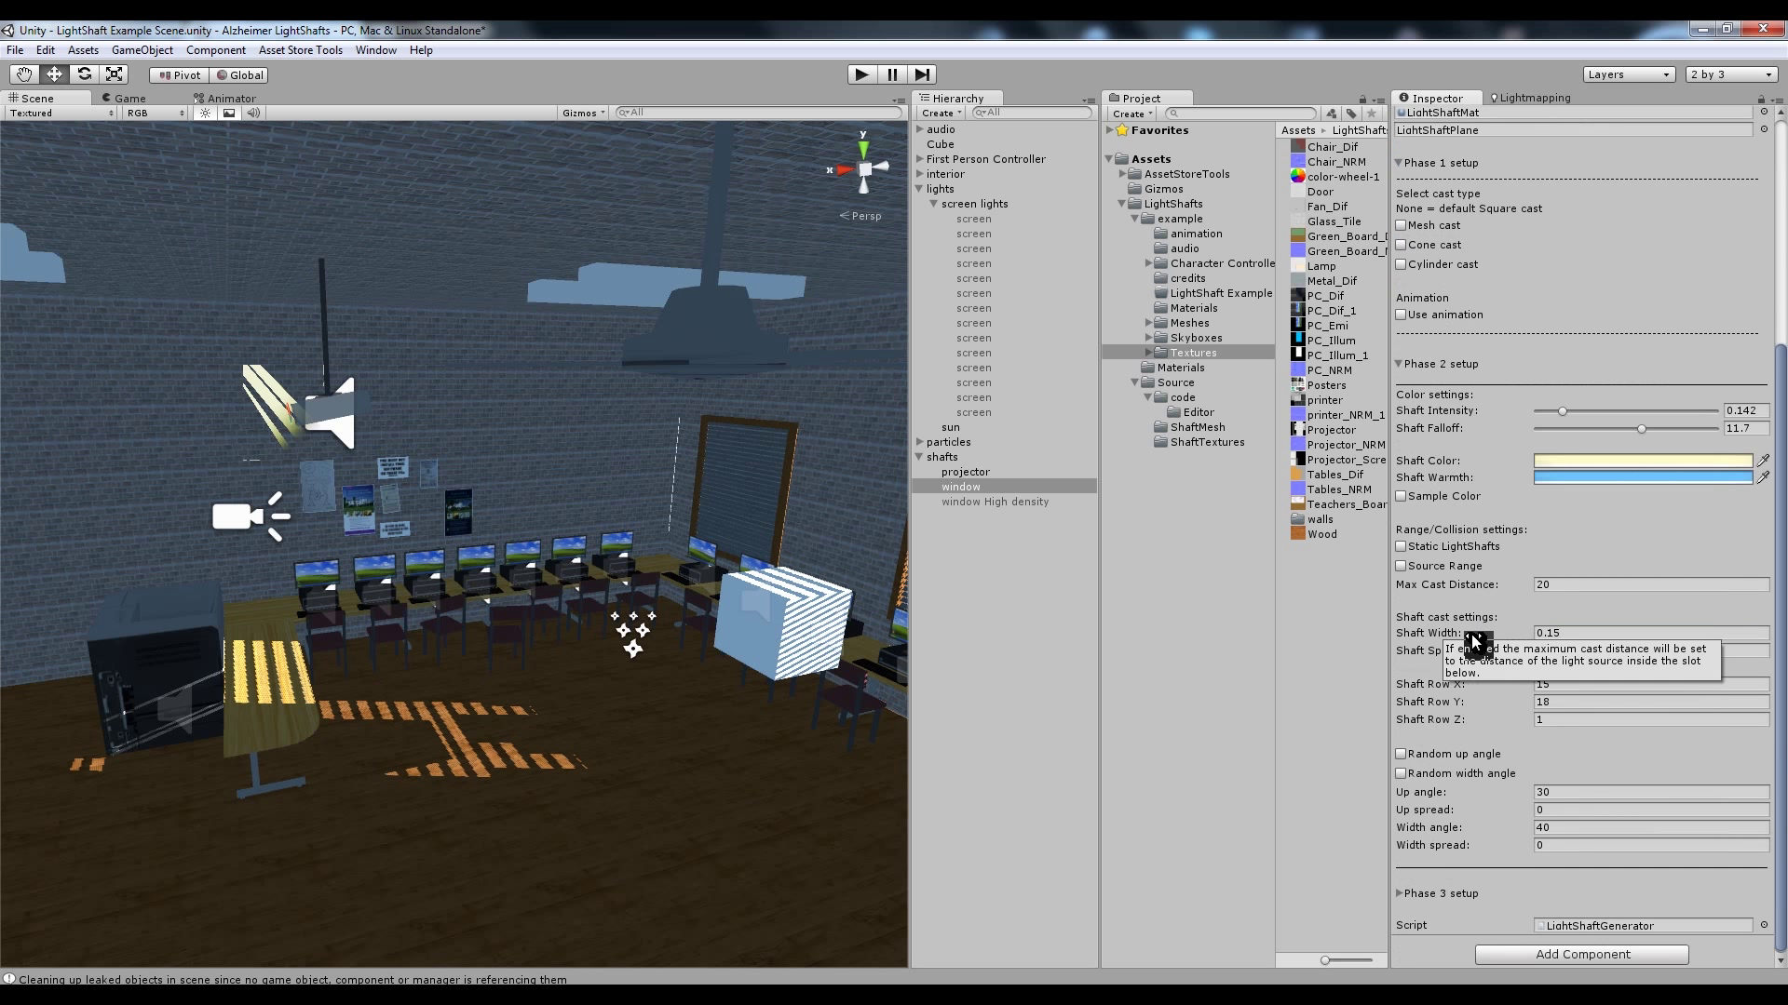
{"action": "scroll", "coordinate": [1453, 559], "scroll_direction": "up", "scroll_amount": 5}
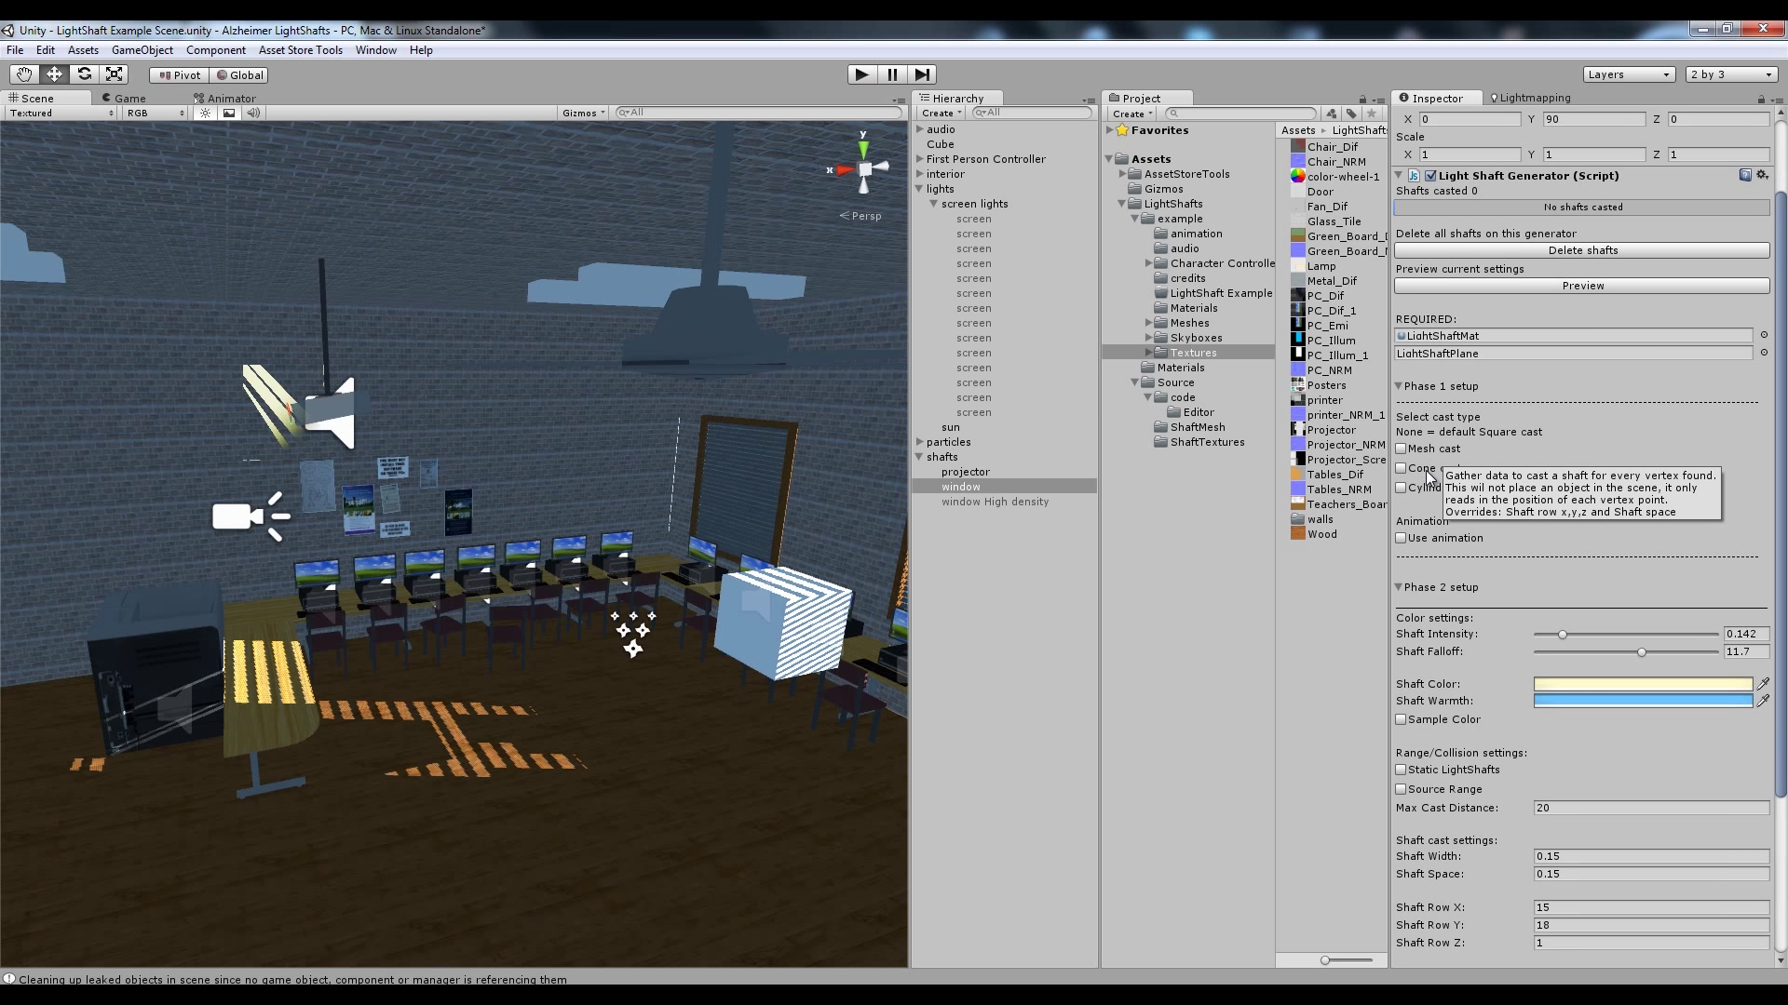
{"action": "left_click", "coordinate": [1399, 388]}
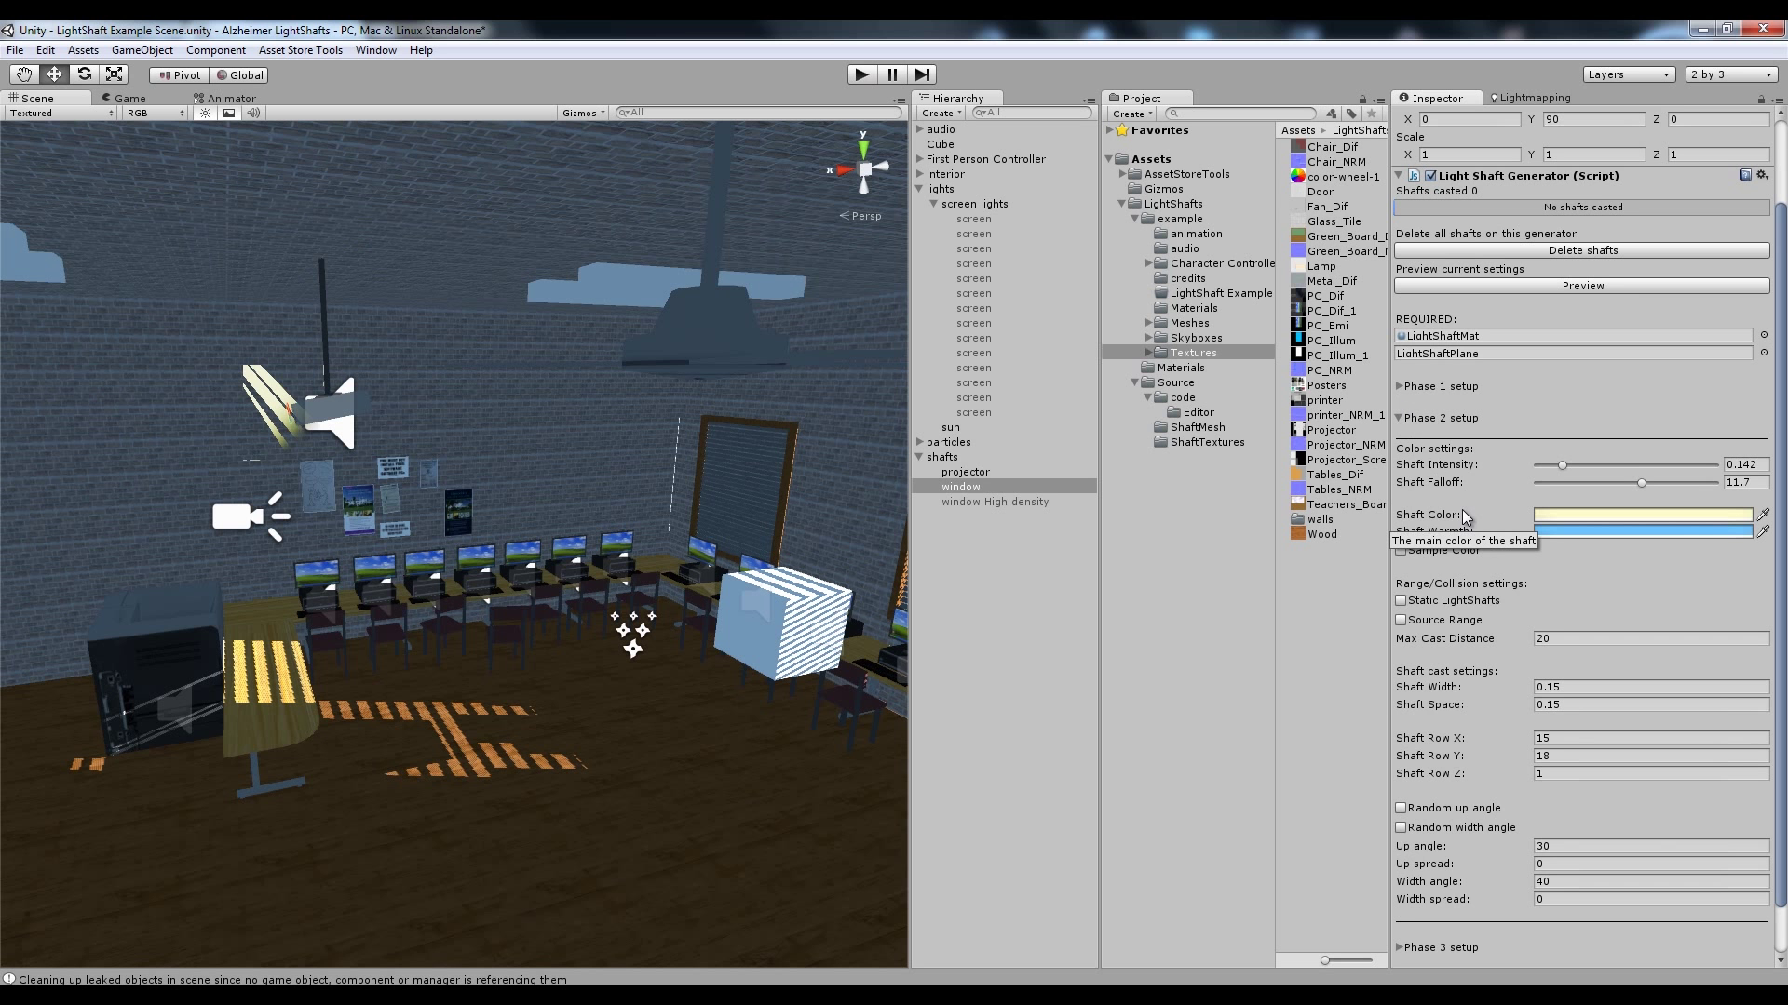
{"action": "scroll", "coordinate": [1462, 510], "scroll_direction": "down", "scroll_amount": 1}
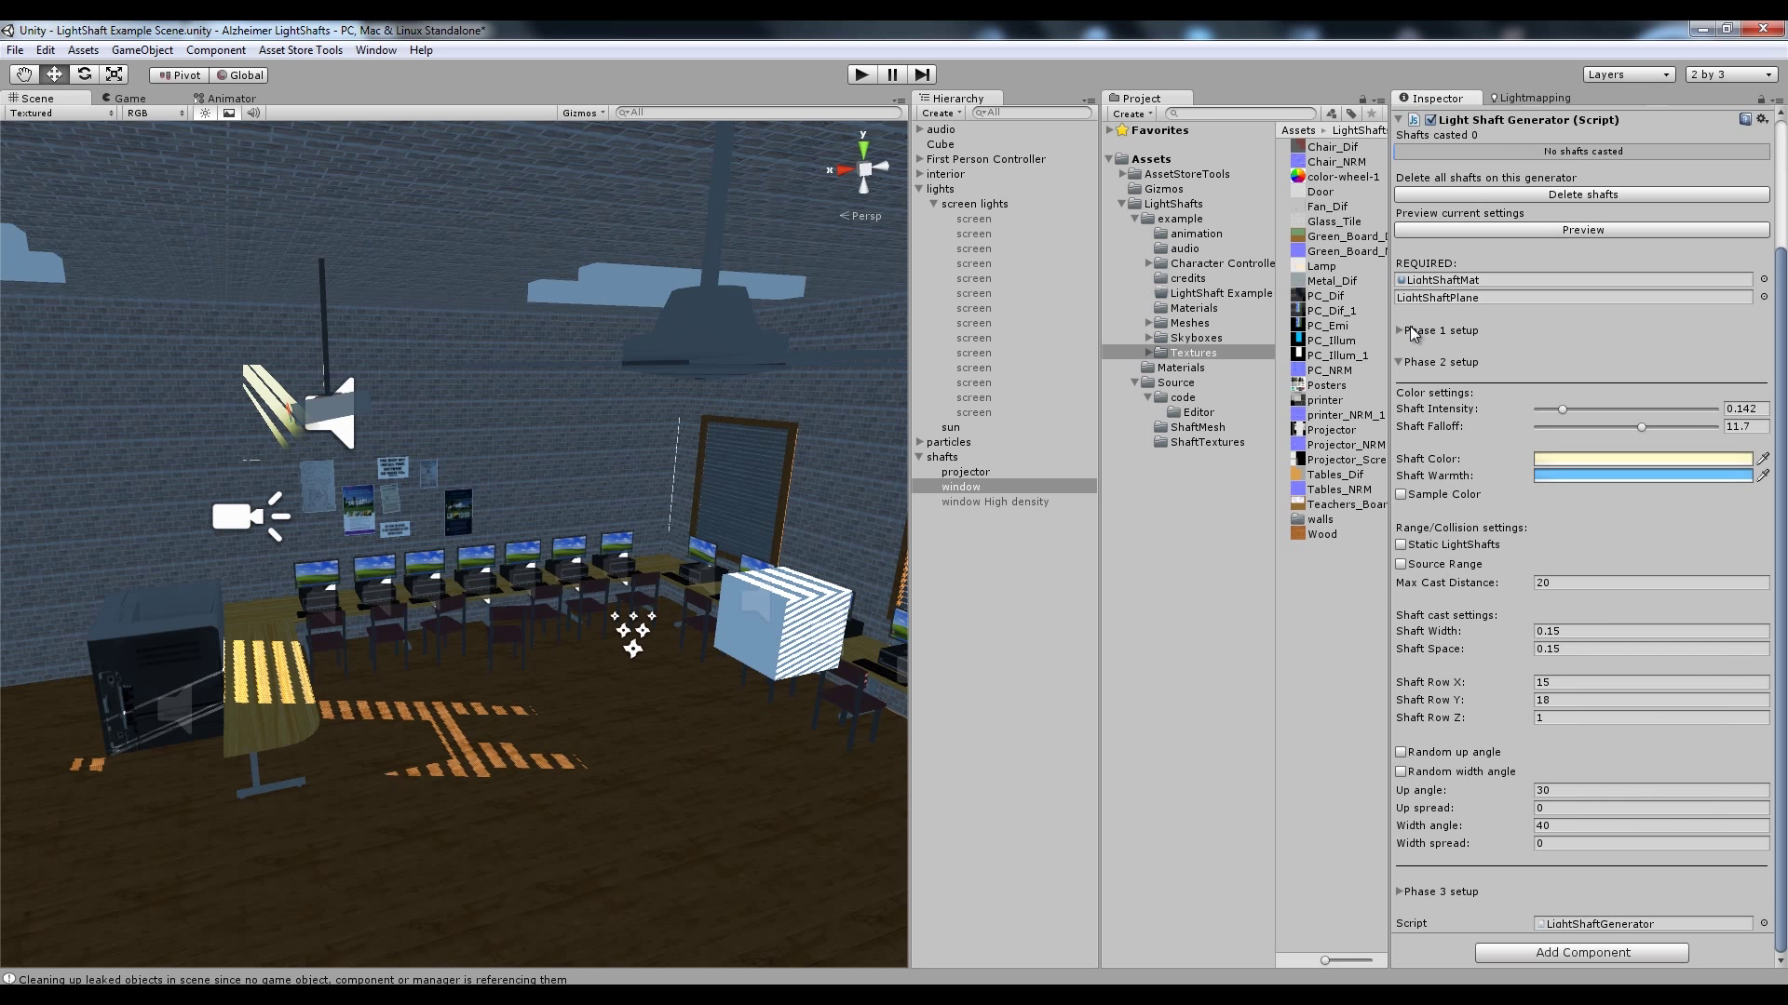
{"action": "left_click", "coordinate": [1400, 361]}
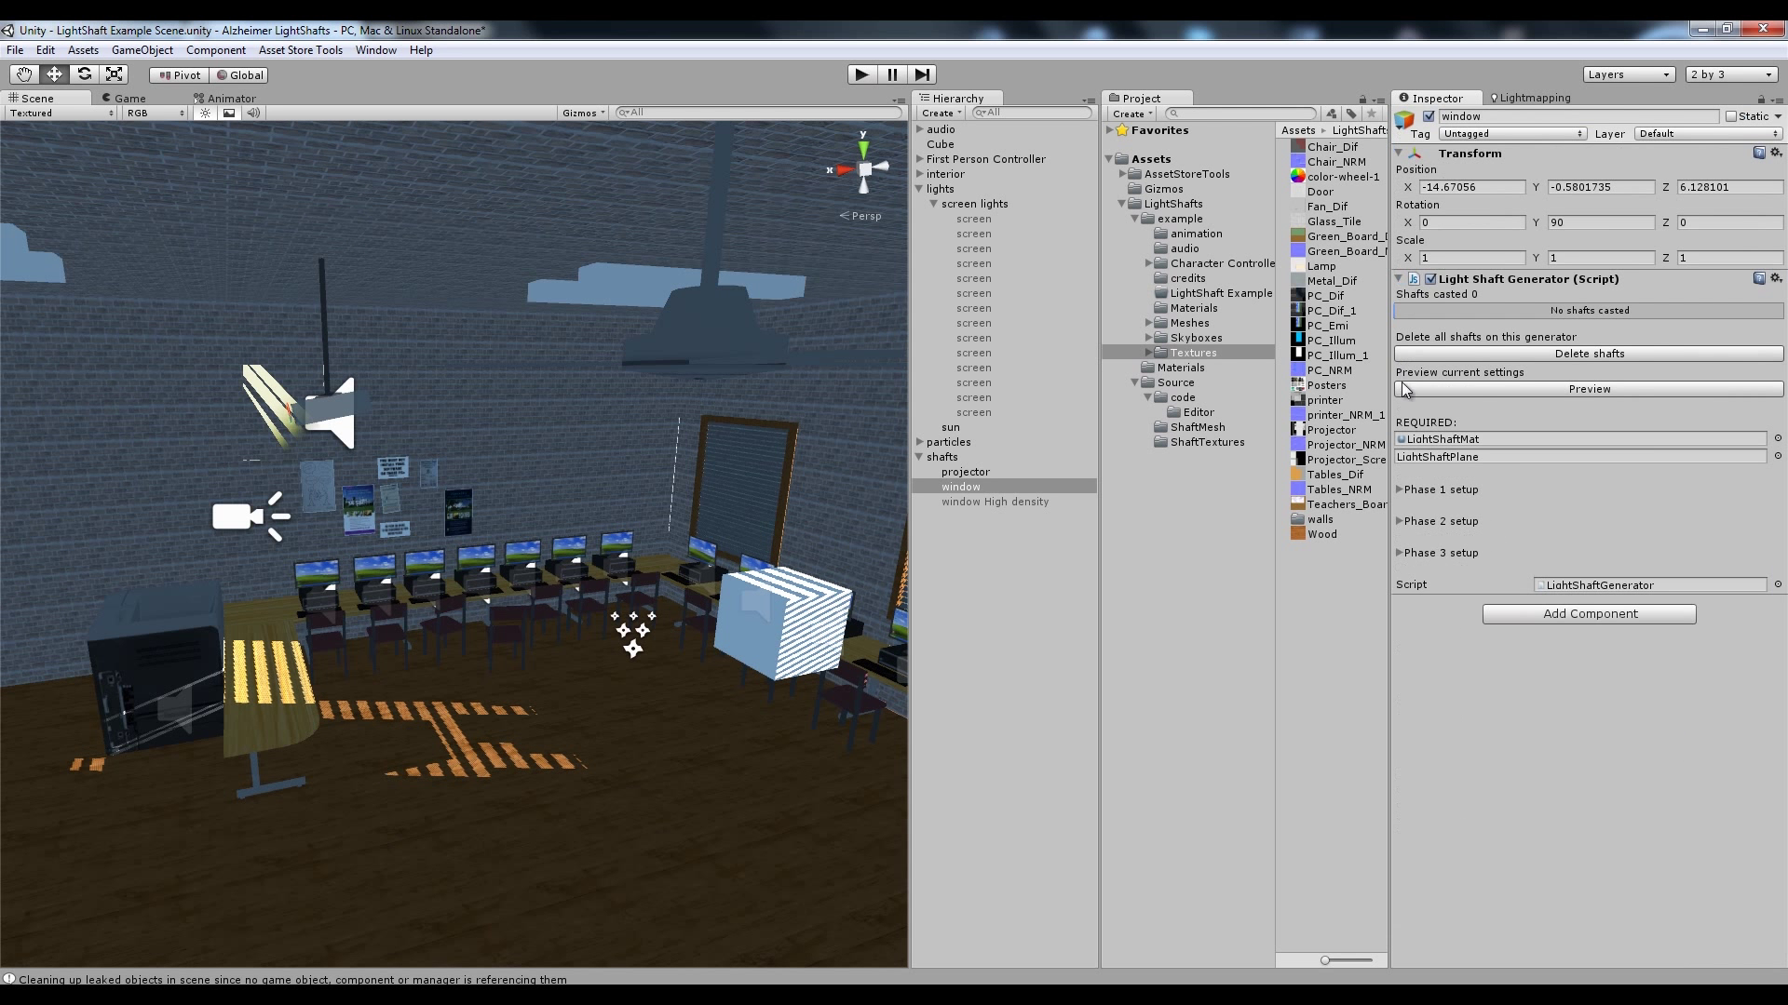
Enable the Mobile/SharedMaterial optimization in the window generator's Phase 3 setup
{"action": "left_click", "coordinate": [1399, 553]}
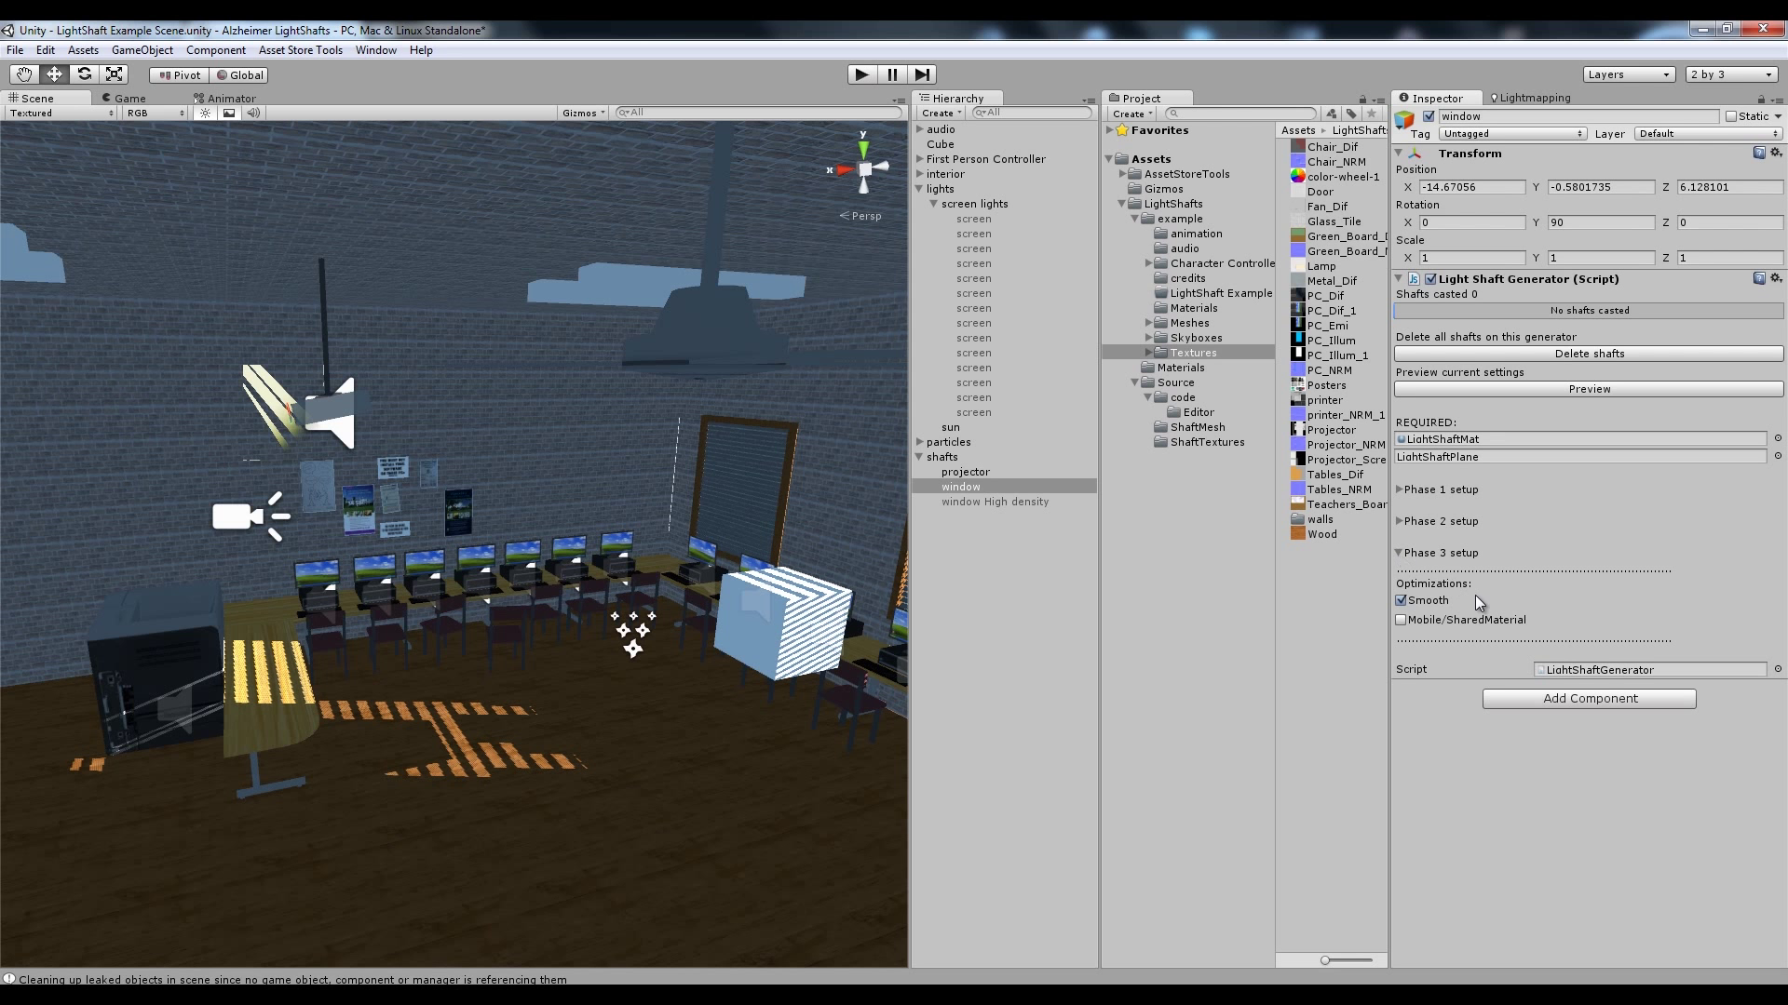
{"action": "mouse_move", "coordinate": [1426, 622]}
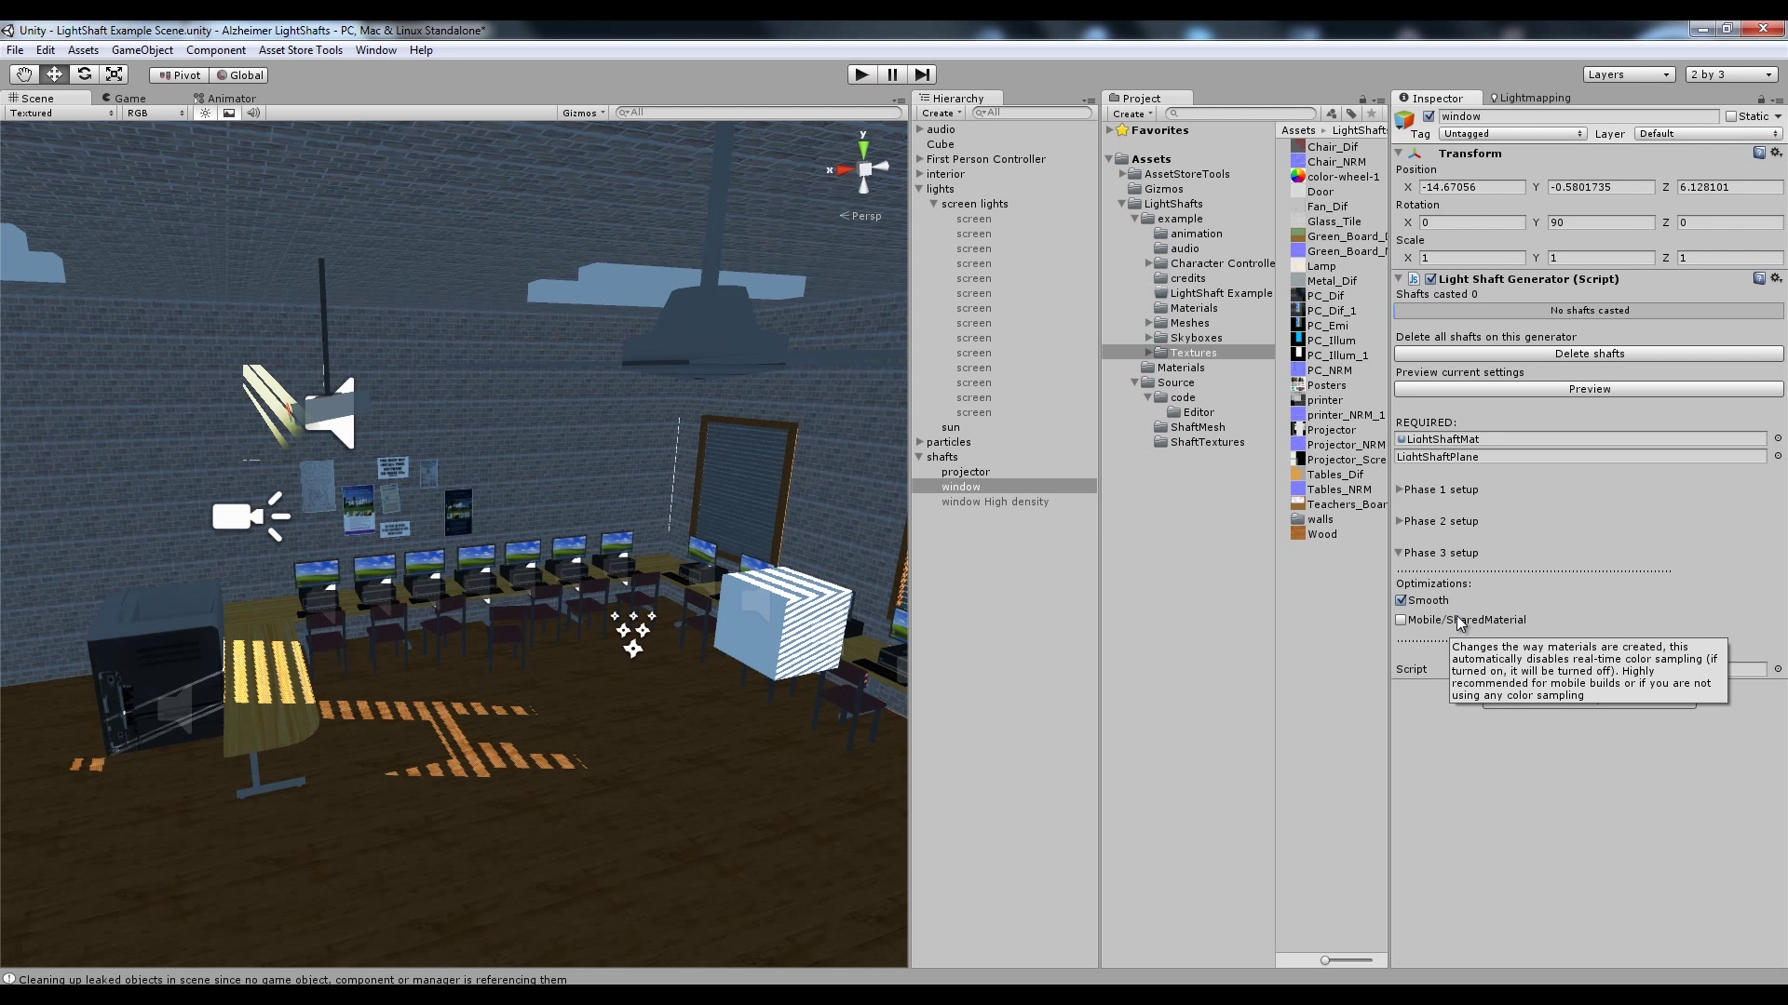
{"action": "right_click_drag", "start_coordinate": [547, 560], "coordinate": [705, 521]}
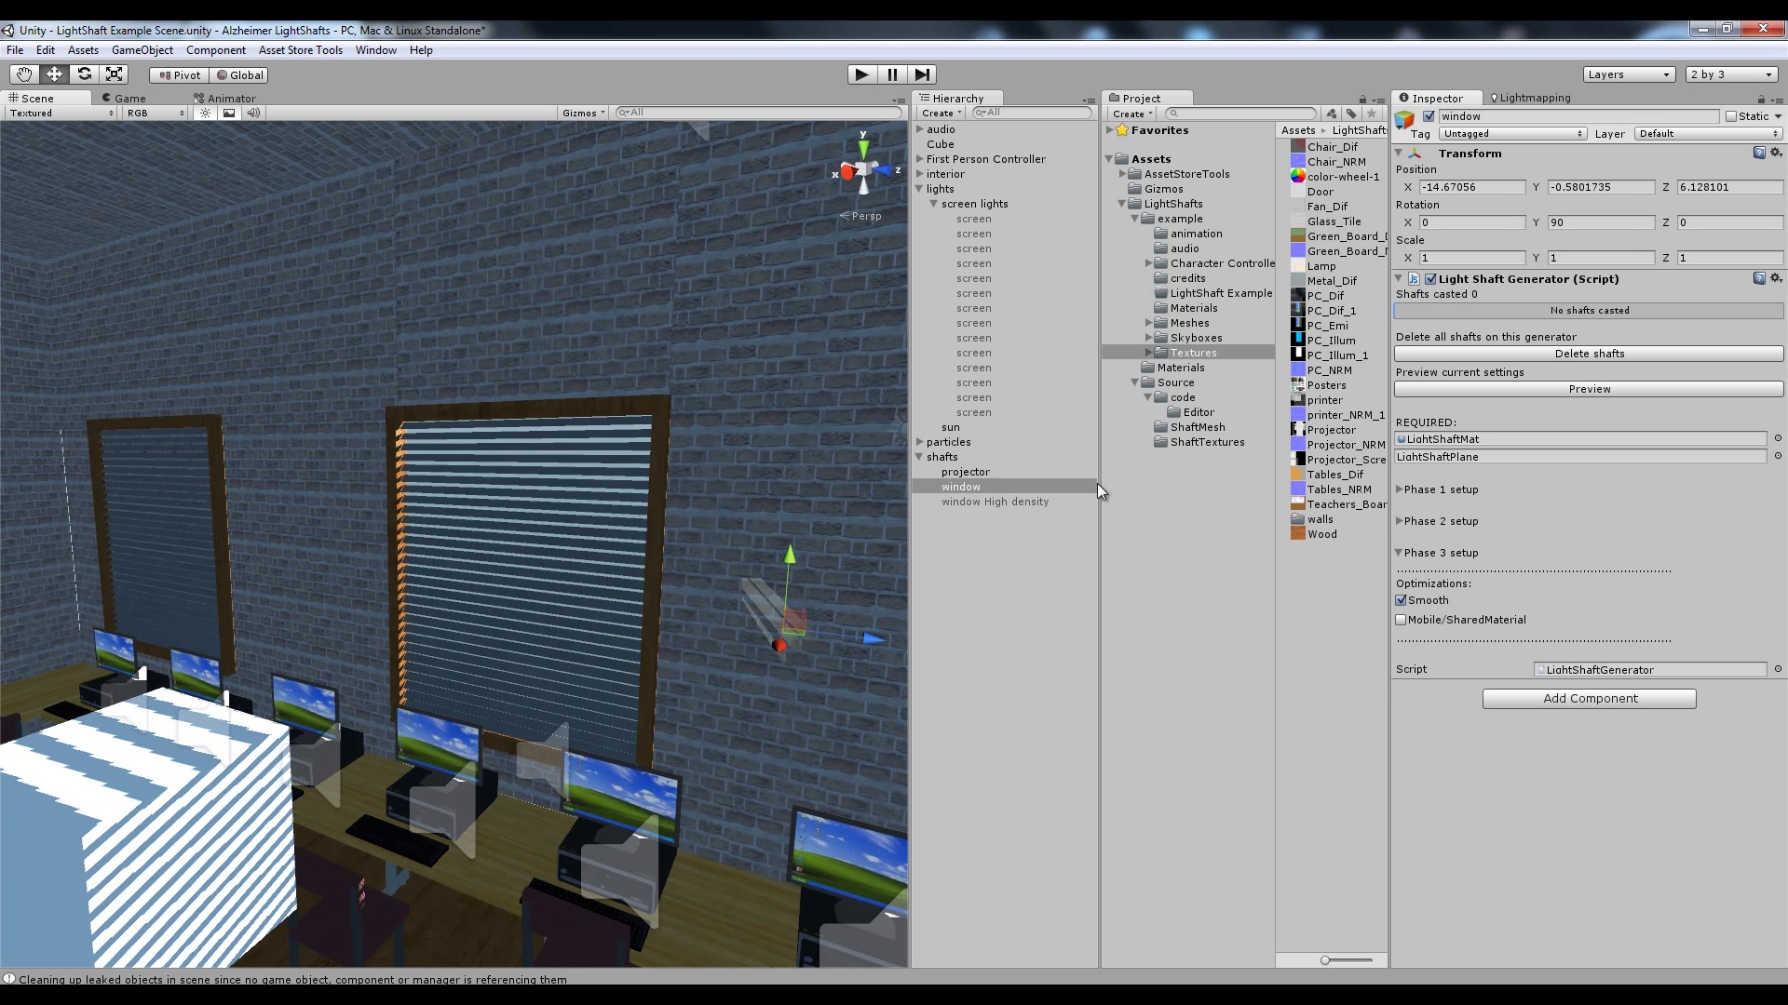
{"action": "left_click", "coordinate": [1401, 520]}
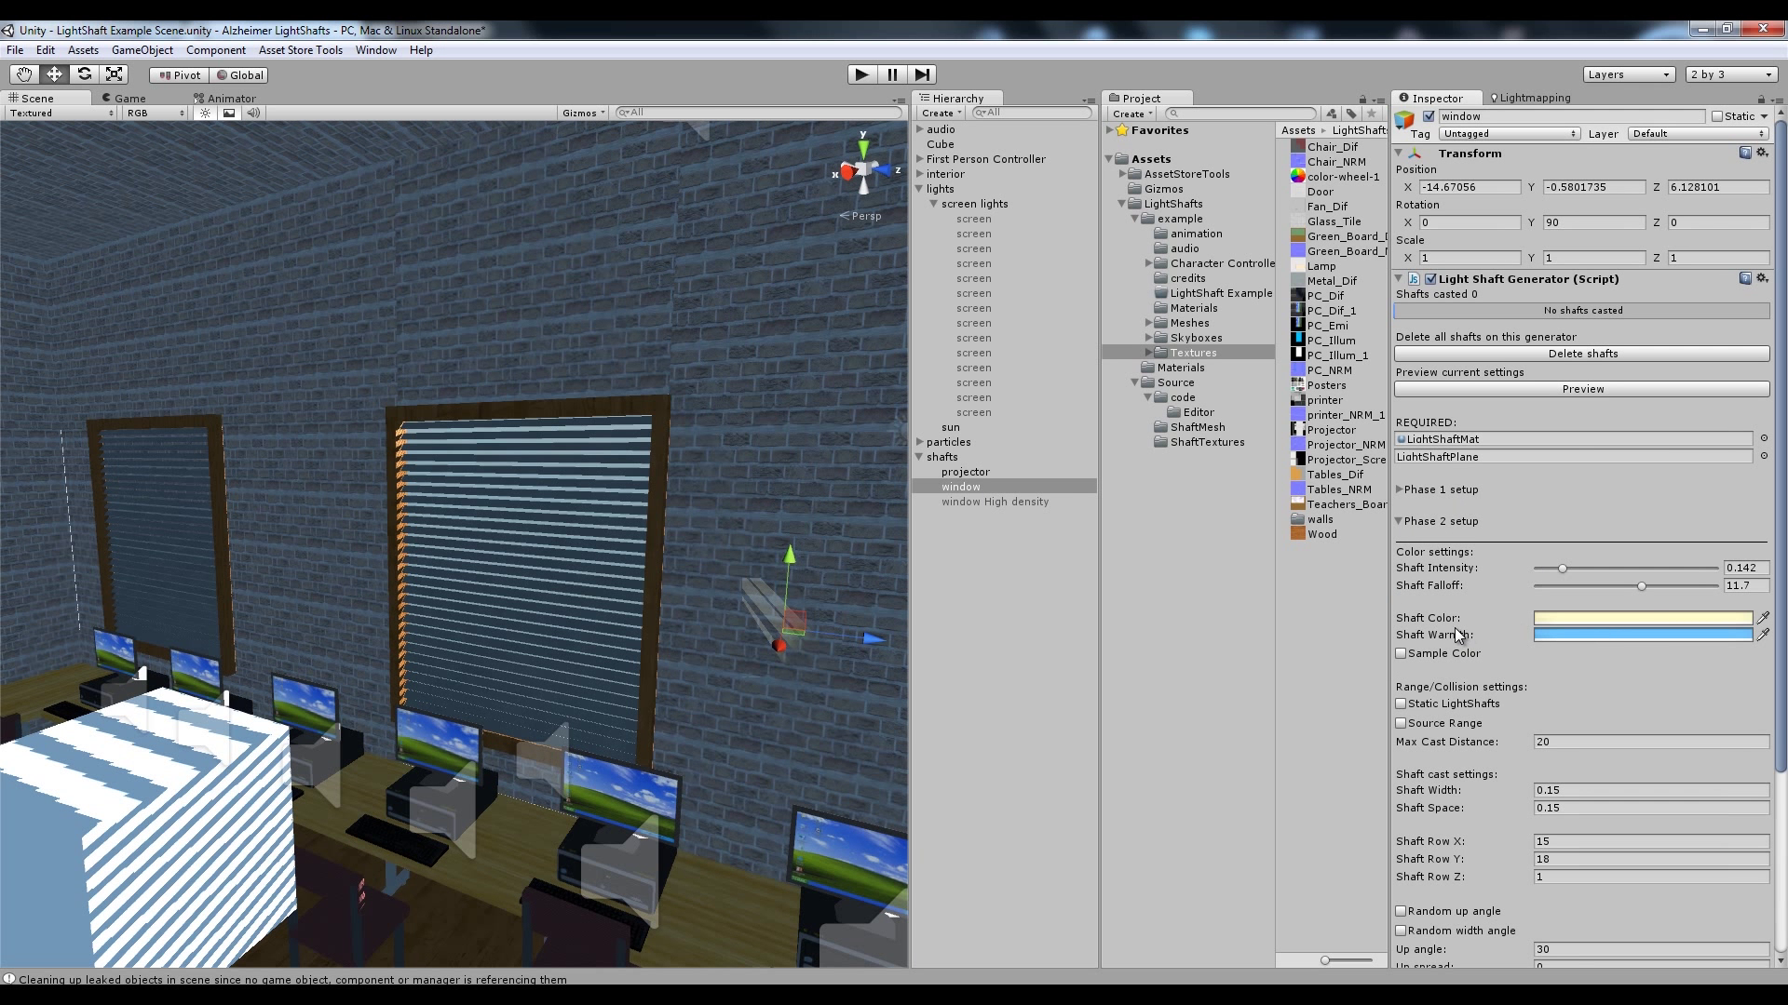
{"action": "left_click", "coordinate": [1399, 522]}
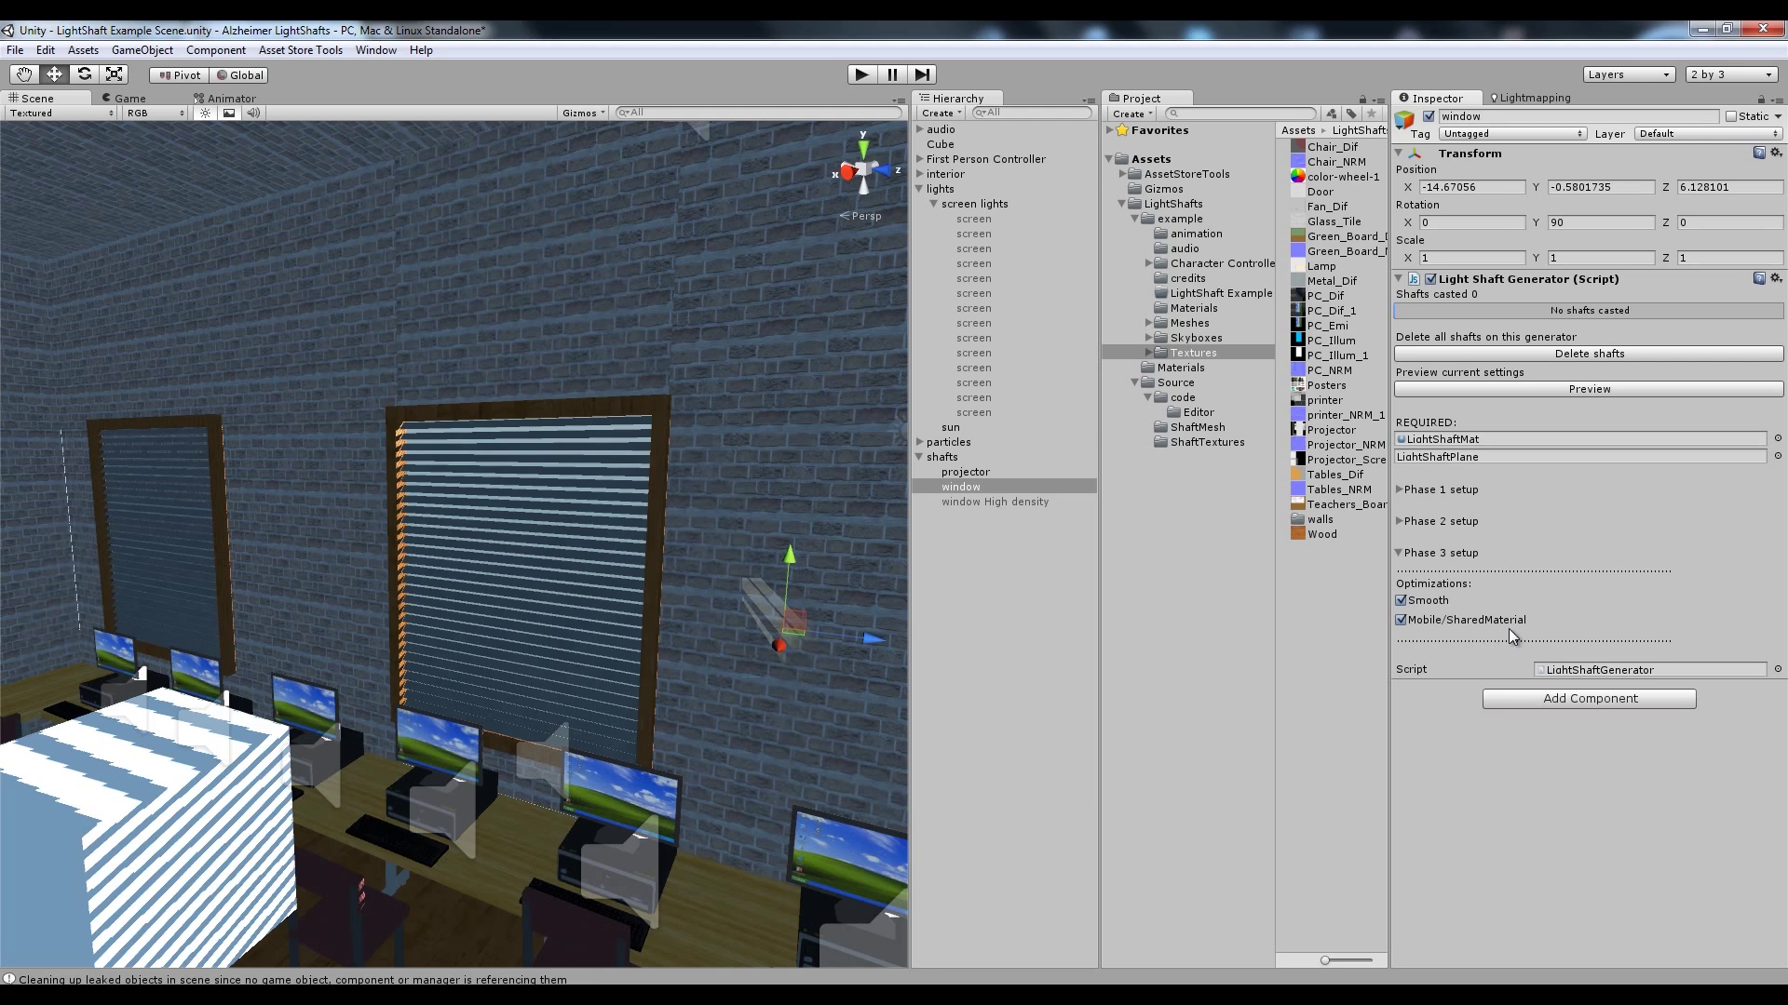
Generate a preview of the window's light shafts with the current settings
{"action": "scroll", "coordinate": [669, 607], "scroll_direction": "down", "scroll_amount": 5}
{"action": "left_click", "coordinate": [1570, 389]}
{"action": "left_click_drag", "start_coordinate": [568, 568], "coordinate": [620, 529], "text": "alt"}
Generate a preview of the projector's light shafts and view the beam unselected in the scene
{"action": "right_click_drag", "start_coordinate": [620, 529], "coordinate": [694, 446]}
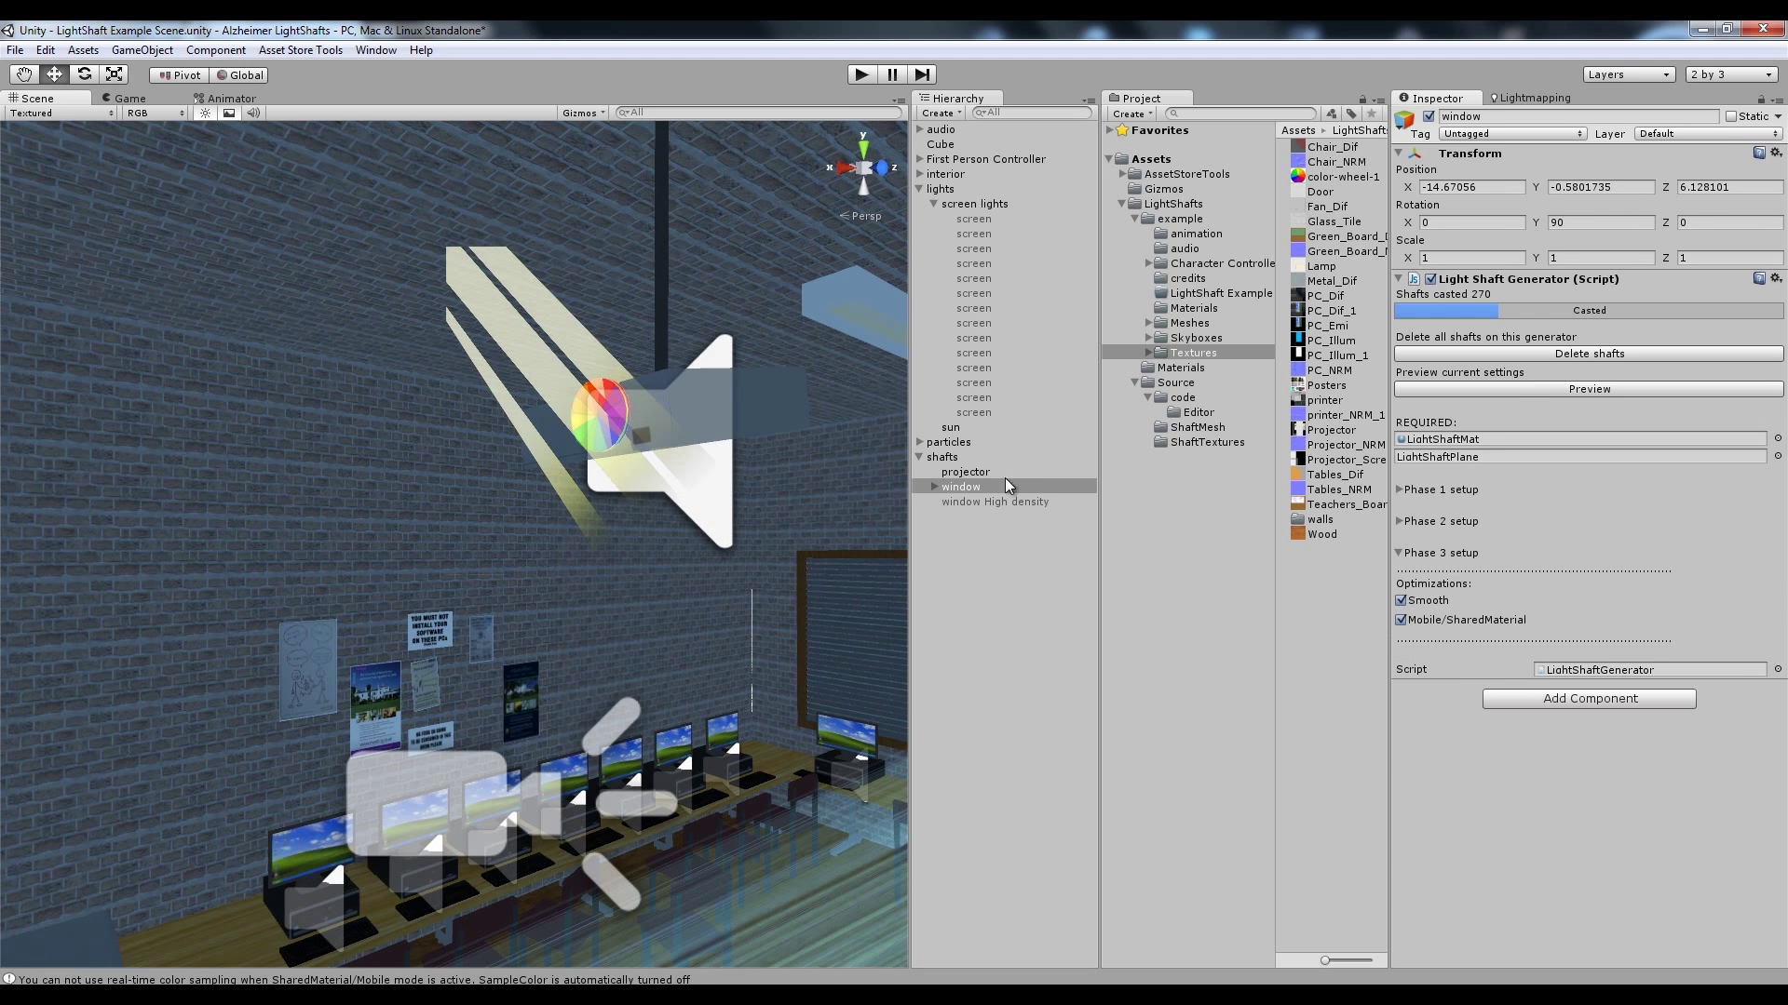
{"action": "left_click", "coordinate": [968, 473]}
{"action": "left_click", "coordinate": [1517, 389]}
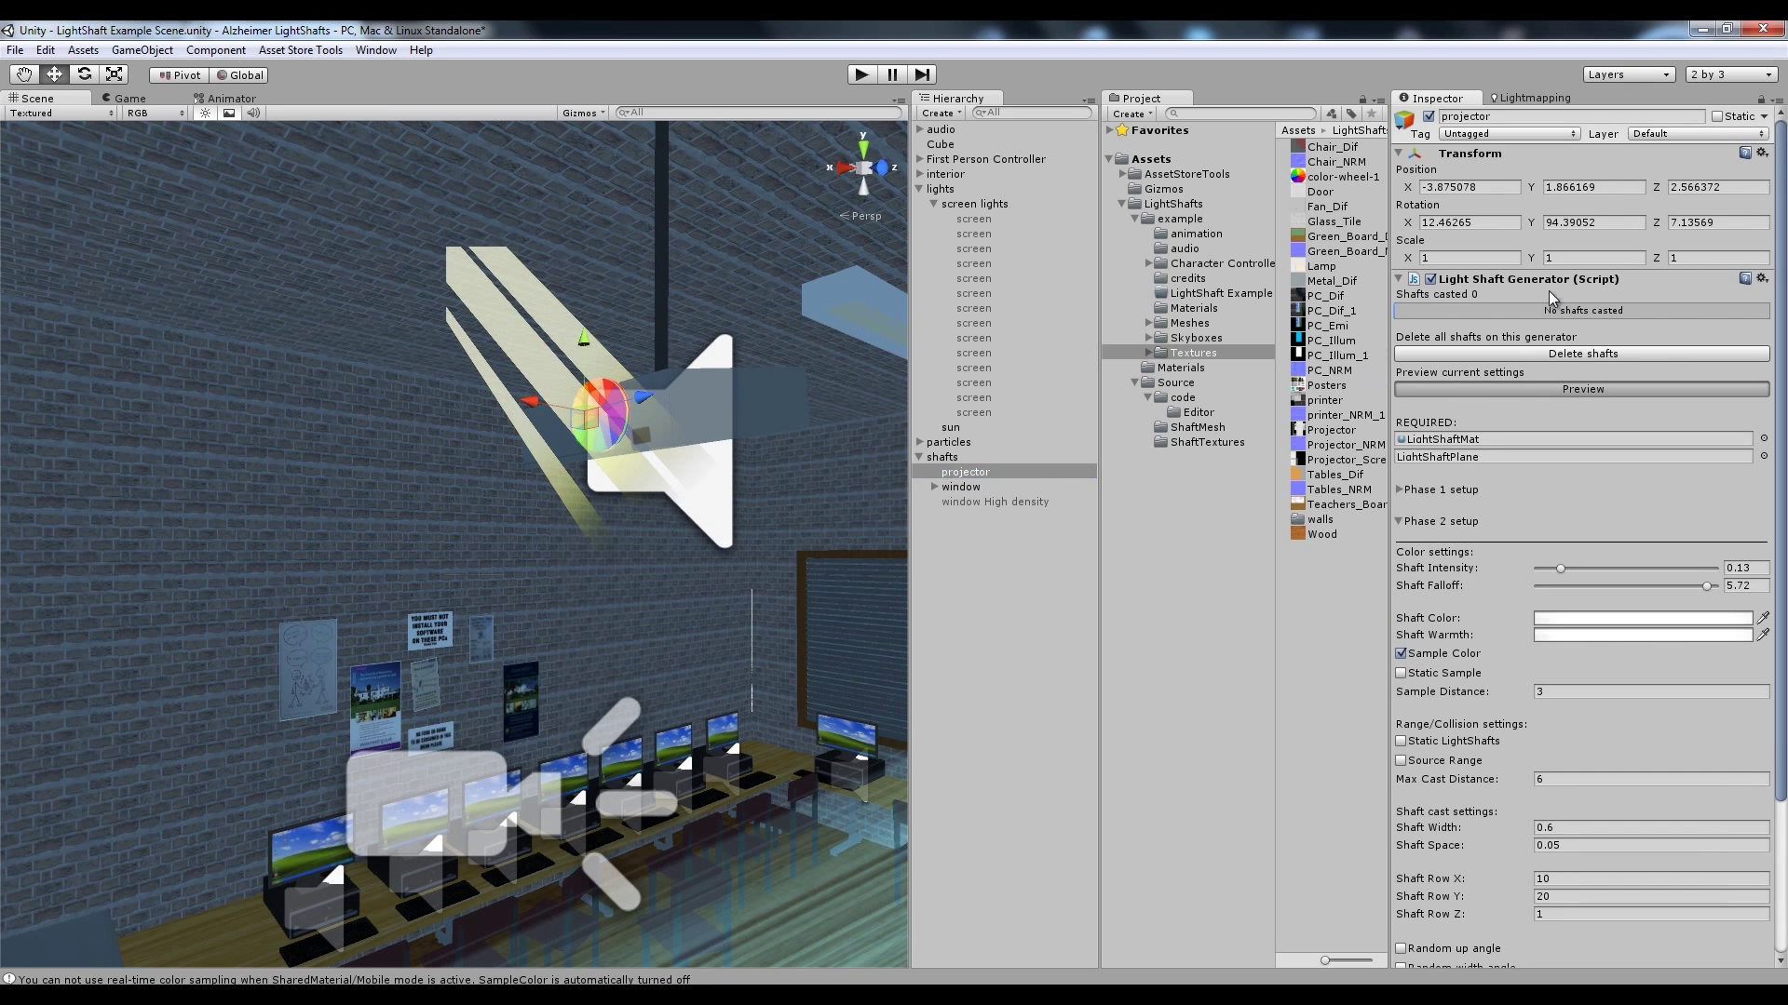
{"action": "right_click_drag", "start_coordinate": [874, 469], "coordinate": [773, 557]}
{"action": "left_click", "coordinate": [968, 539]}
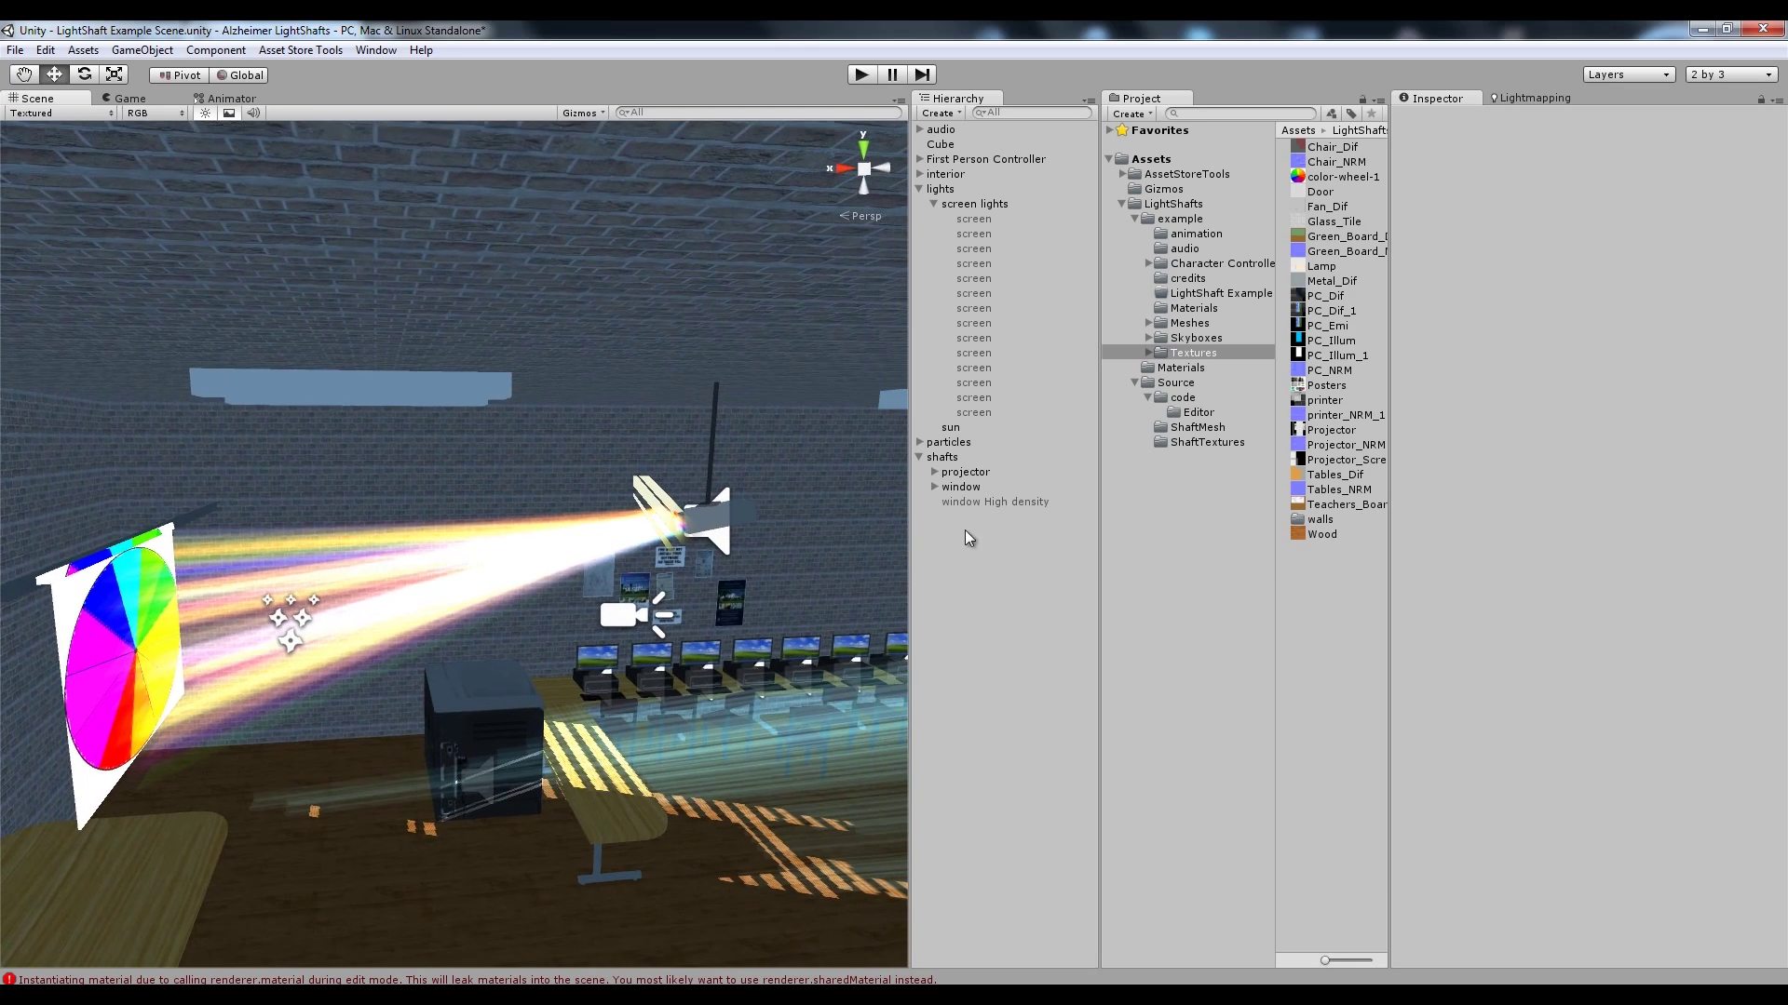
Enable the Mobile/SharedMaterial optimization on the projector generator and preview its shafts, viewing the beam unselected in the scene
{"action": "left_click", "coordinate": [979, 472]}
{"action": "scroll", "coordinate": [1469, 598], "scroll_direction": "down", "scroll_amount": 4}
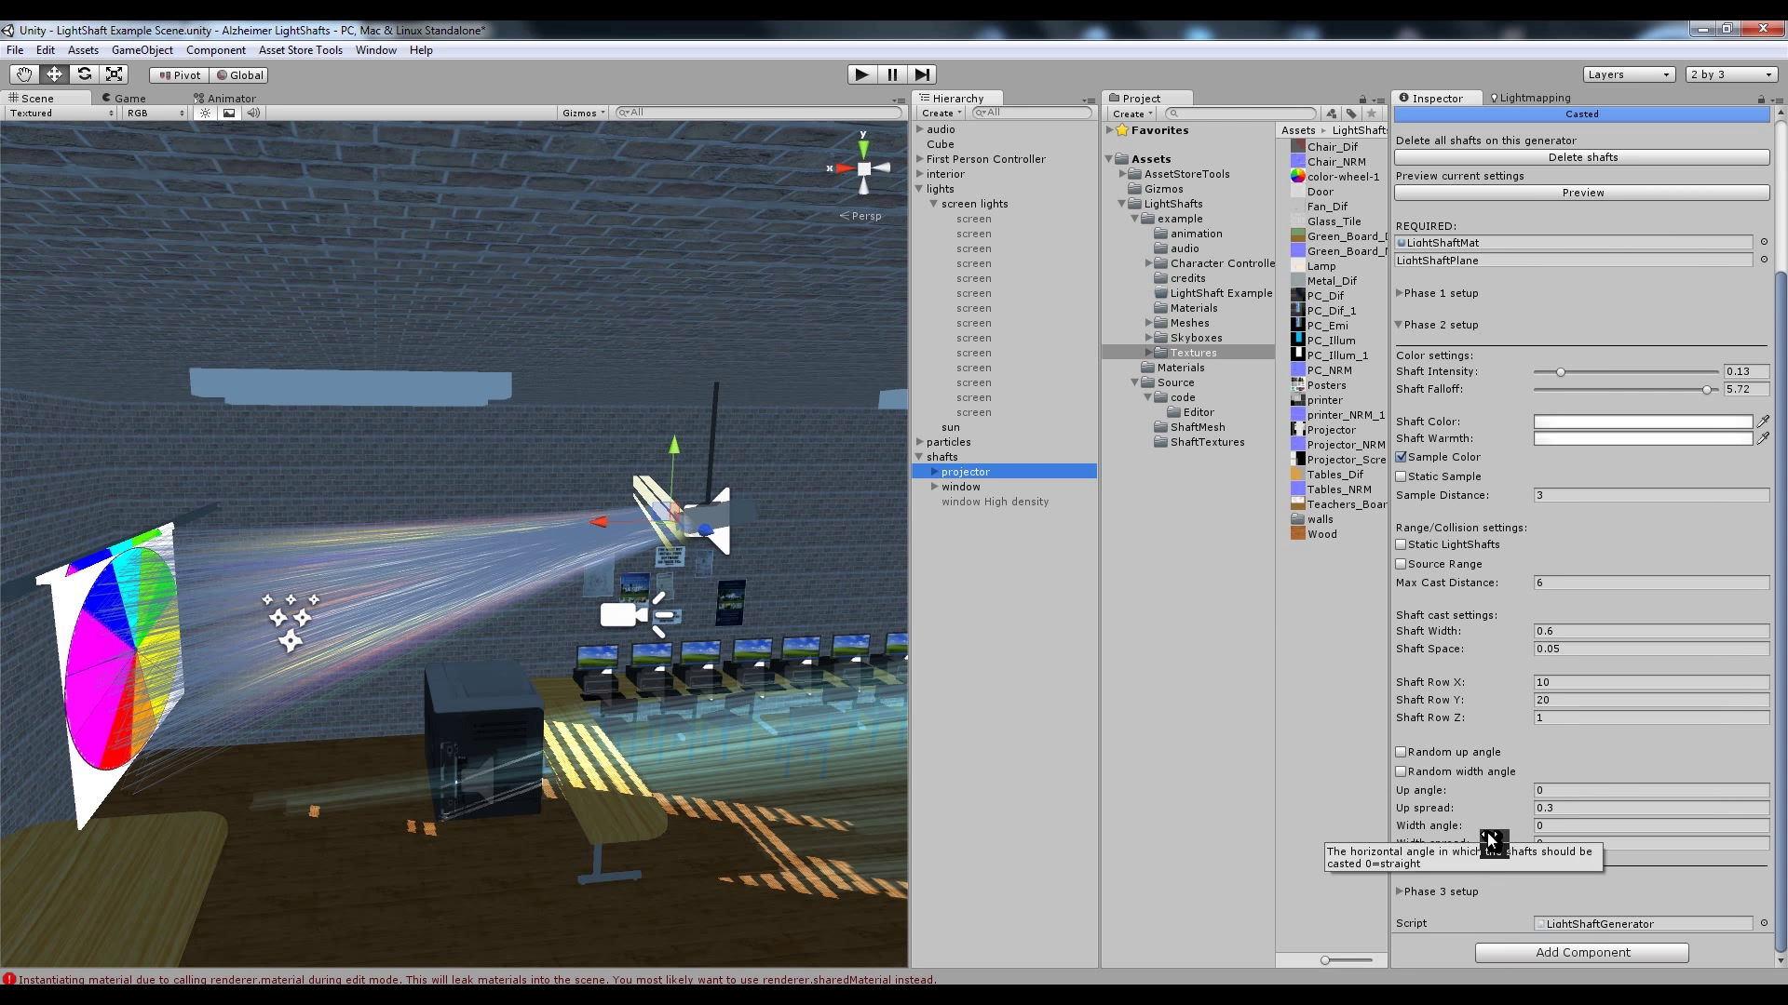
{"action": "left_click", "coordinate": [1399, 892]}
{"action": "scroll", "coordinate": [1408, 894], "scroll_direction": "down", "scroll_amount": 2}
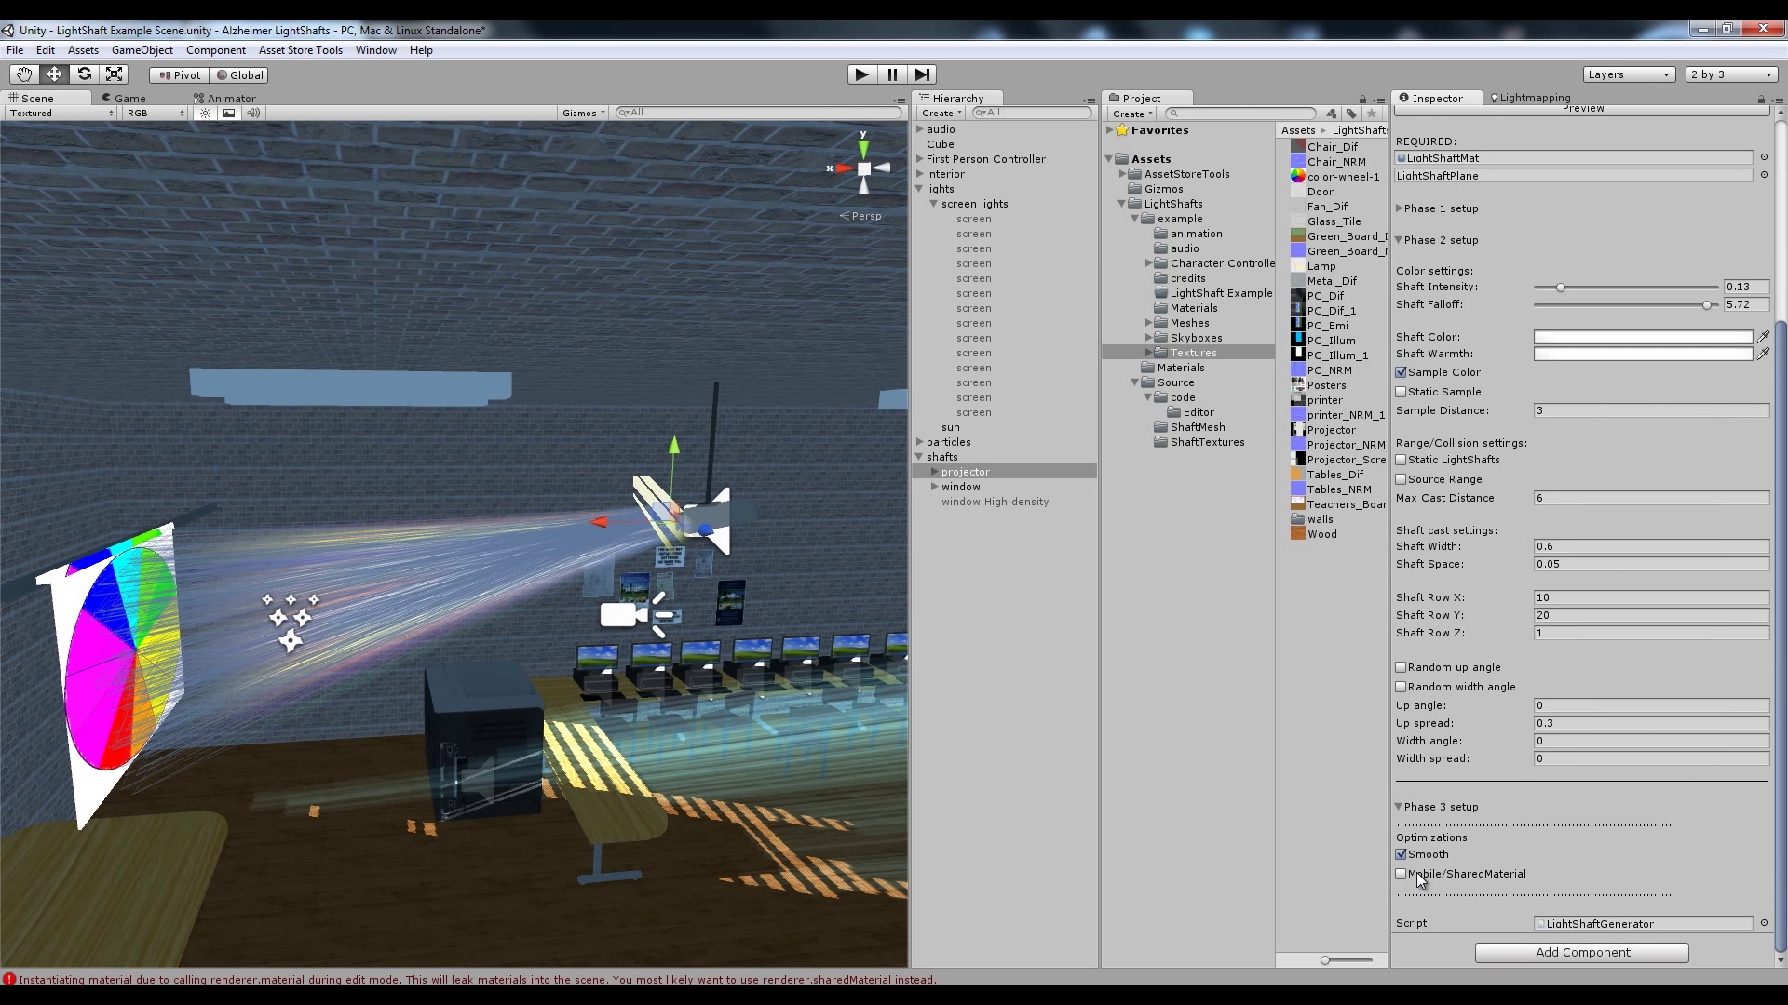
{"action": "left_click", "coordinate": [1401, 876]}
{"action": "left_click", "coordinate": [1548, 388]}
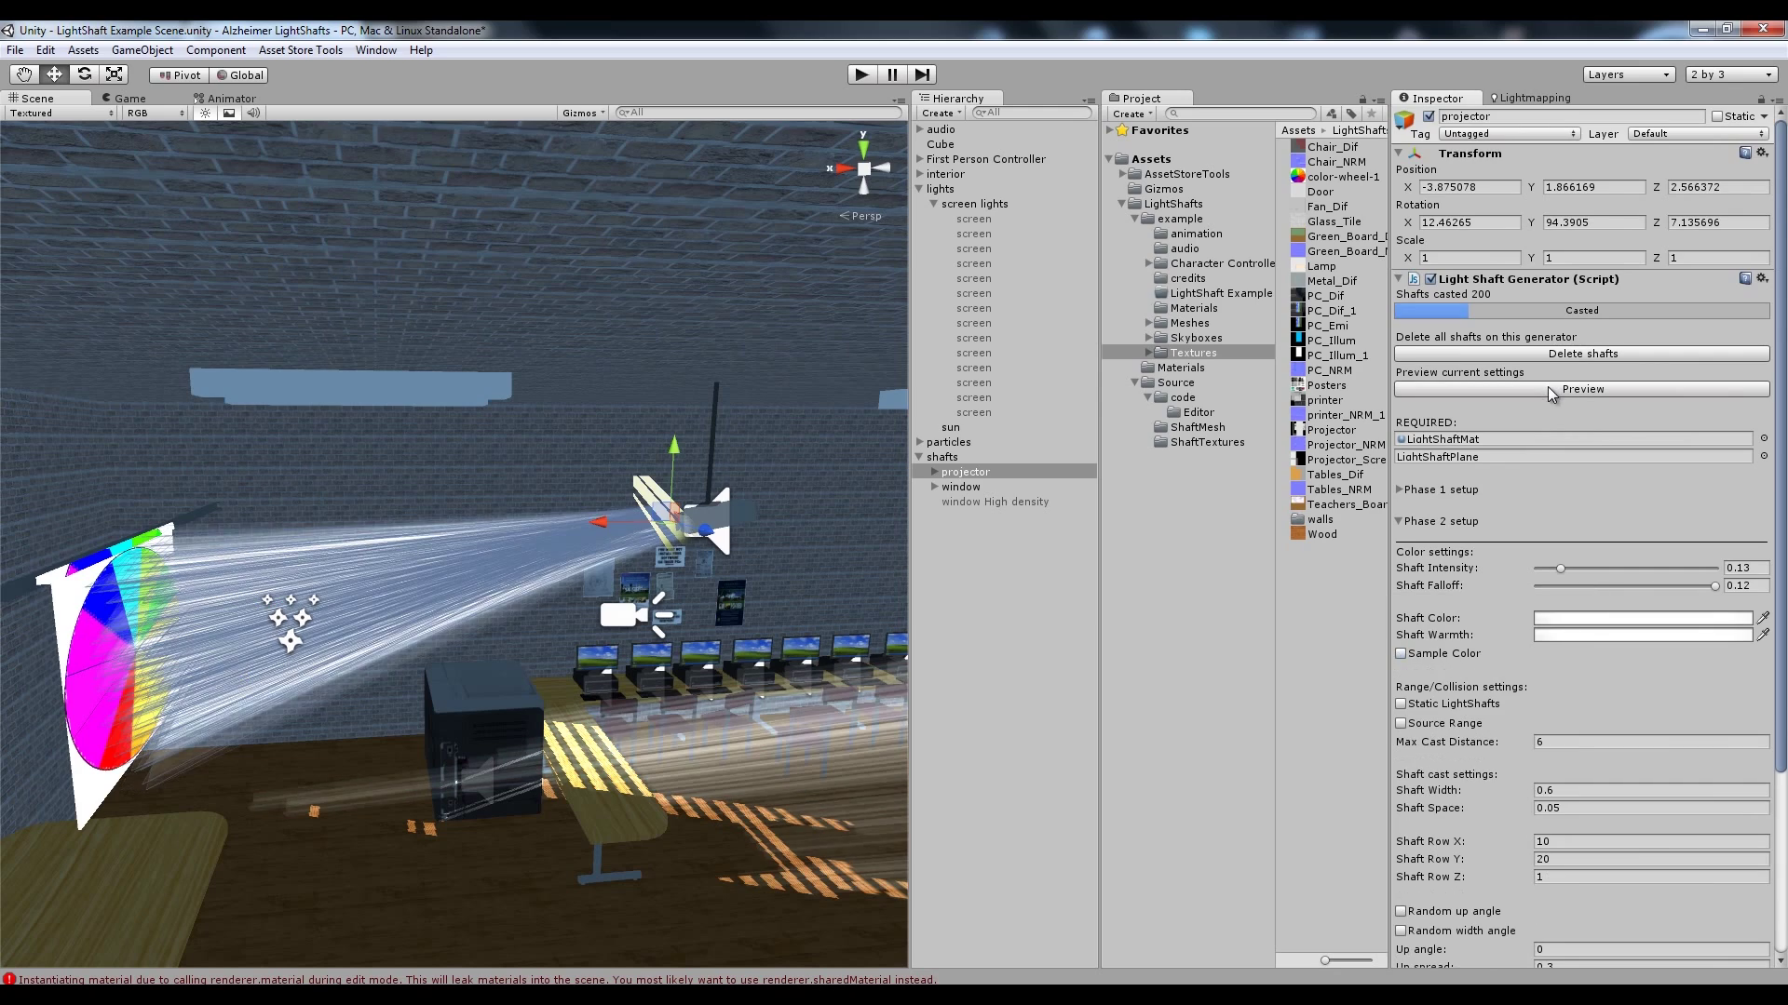
{"action": "mouse_move", "coordinate": [542, 665]}
{"action": "right_mouse_down"}
{"action": "mouse_move", "coordinate": [523, 674]}
{"action": "mouse_move", "coordinate": [527, 660]}
{"action": "right_mouse_up"}
{"action": "left_click", "coordinate": [971, 600]}
{"action": "right_click_drag", "start_coordinate": [724, 625], "coordinate": [756, 622]}
{"action": "key", "text": "w"}
{"action": "key", "text": "s"}
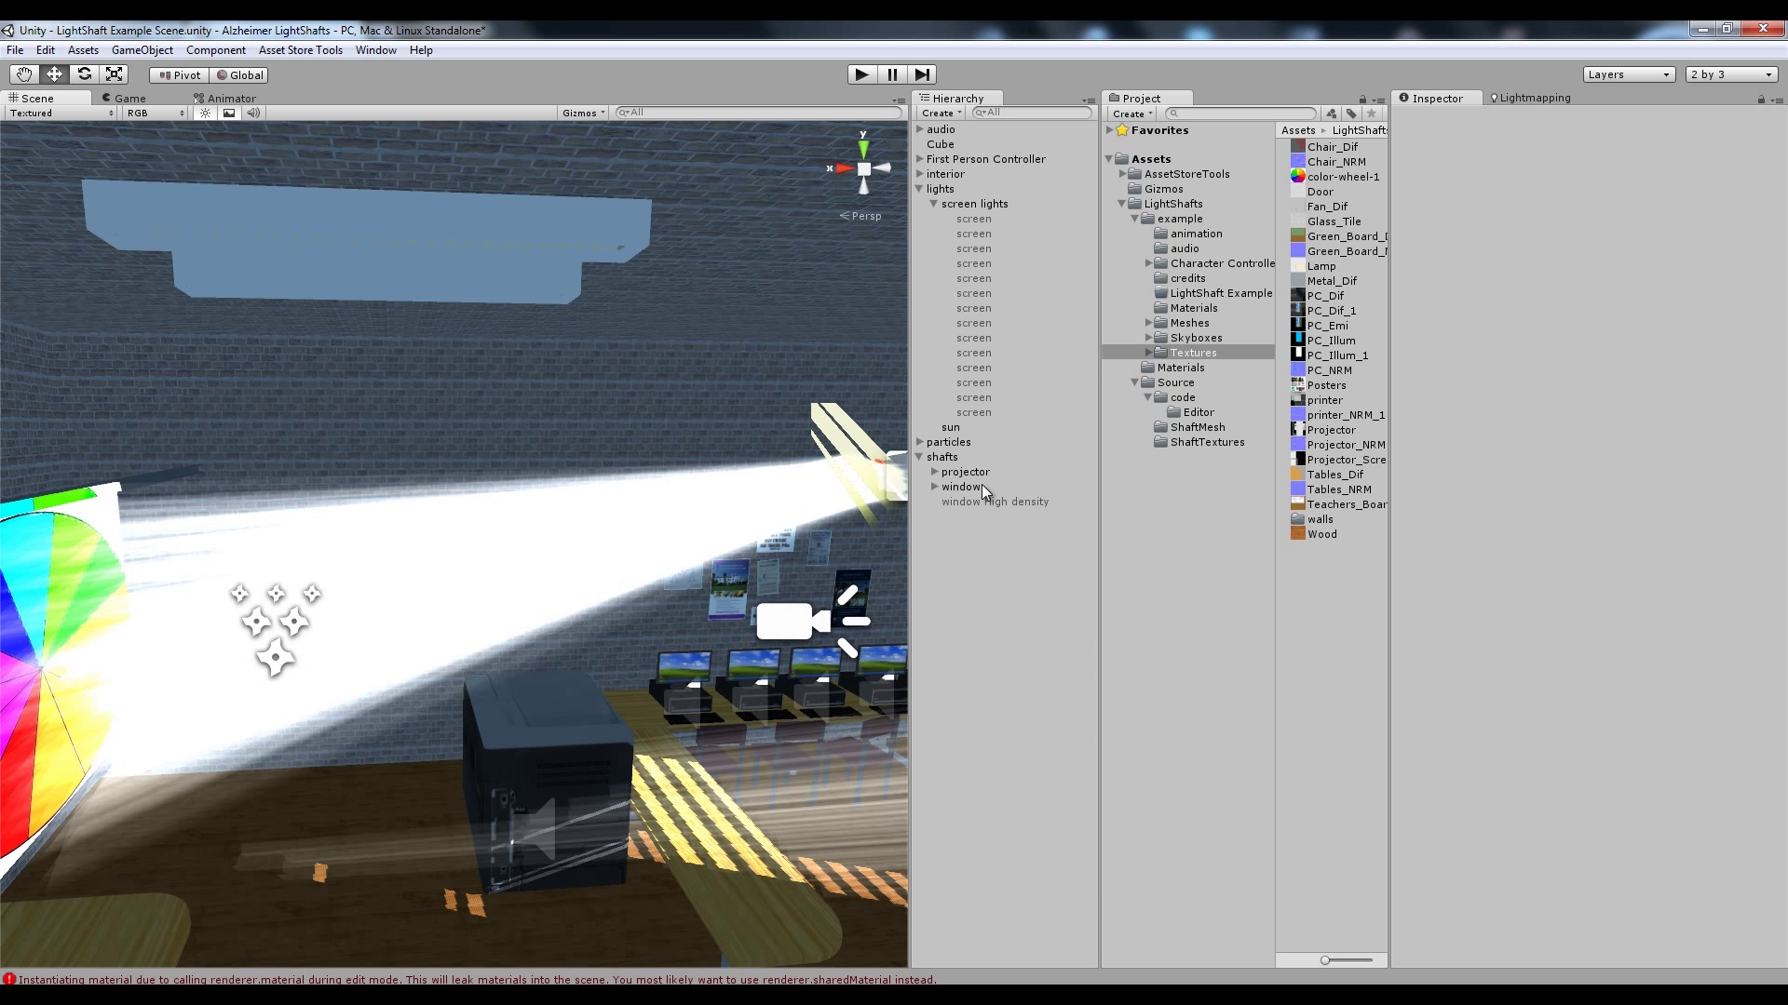
Disable Mobile/SharedMaterial on the projector generator, then enable Sample Color and regenerate the preview
{"action": "left_click", "coordinate": [980, 475]}
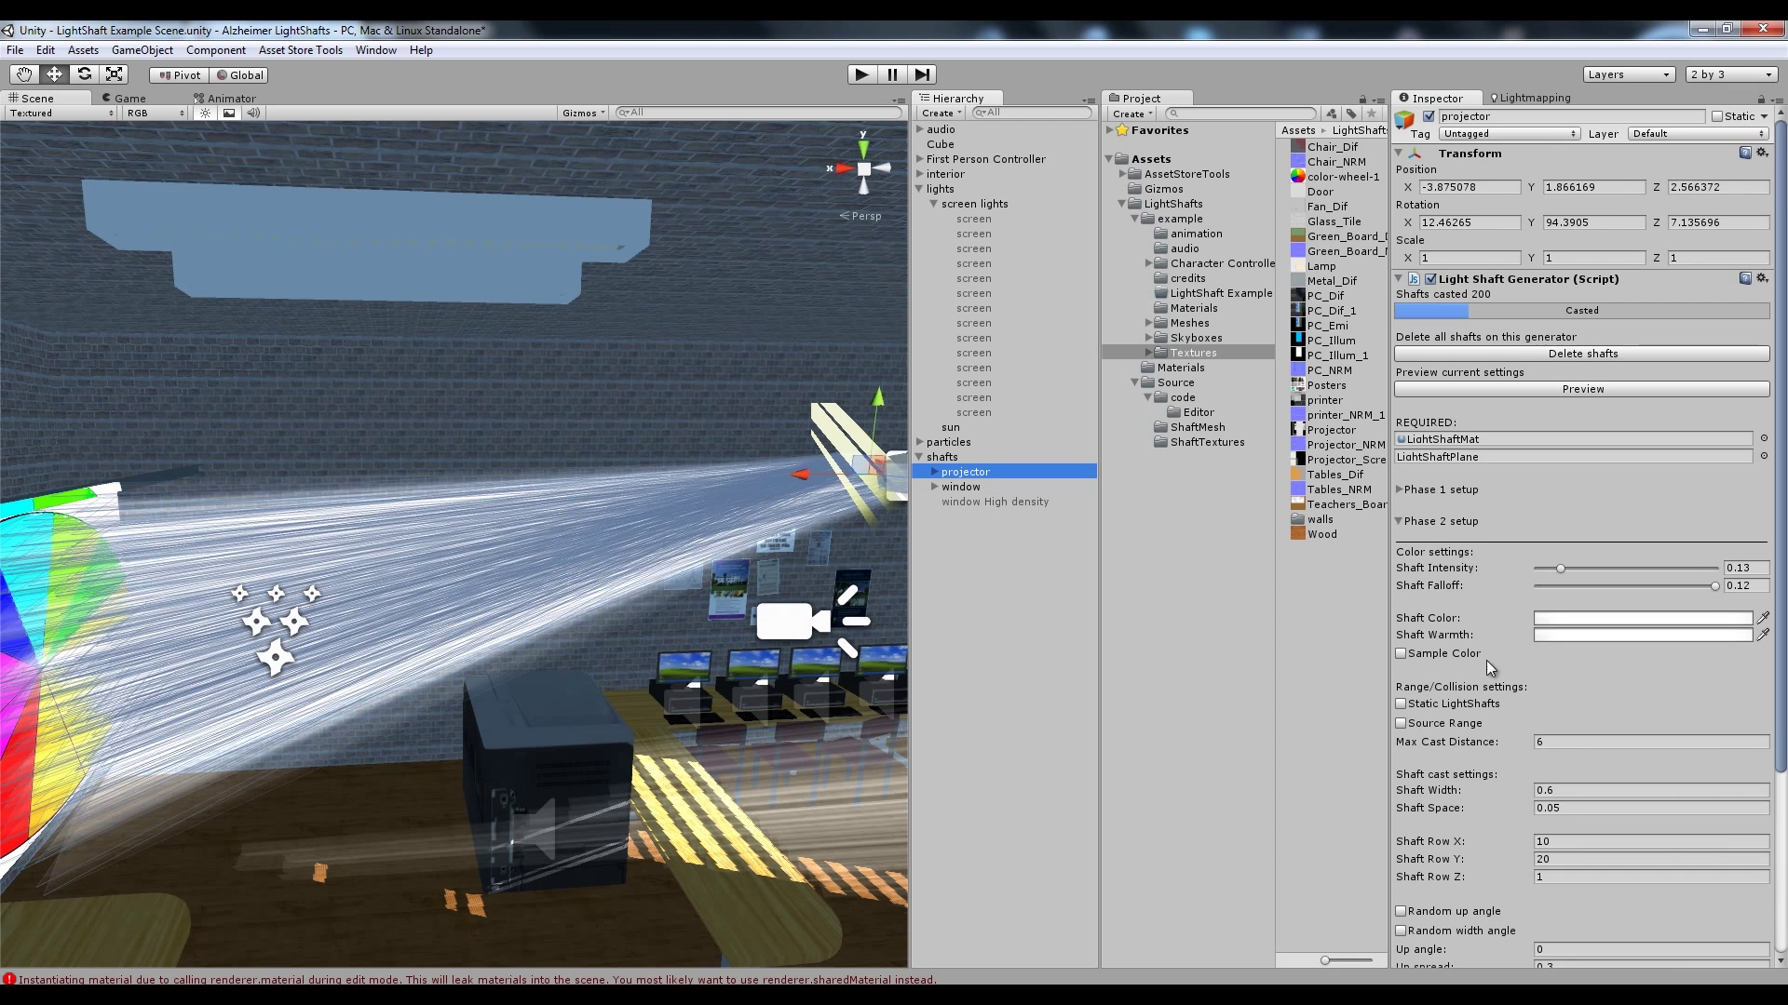
{"action": "scroll", "coordinate": [1489, 670], "scroll_direction": "down", "scroll_amount": 5}
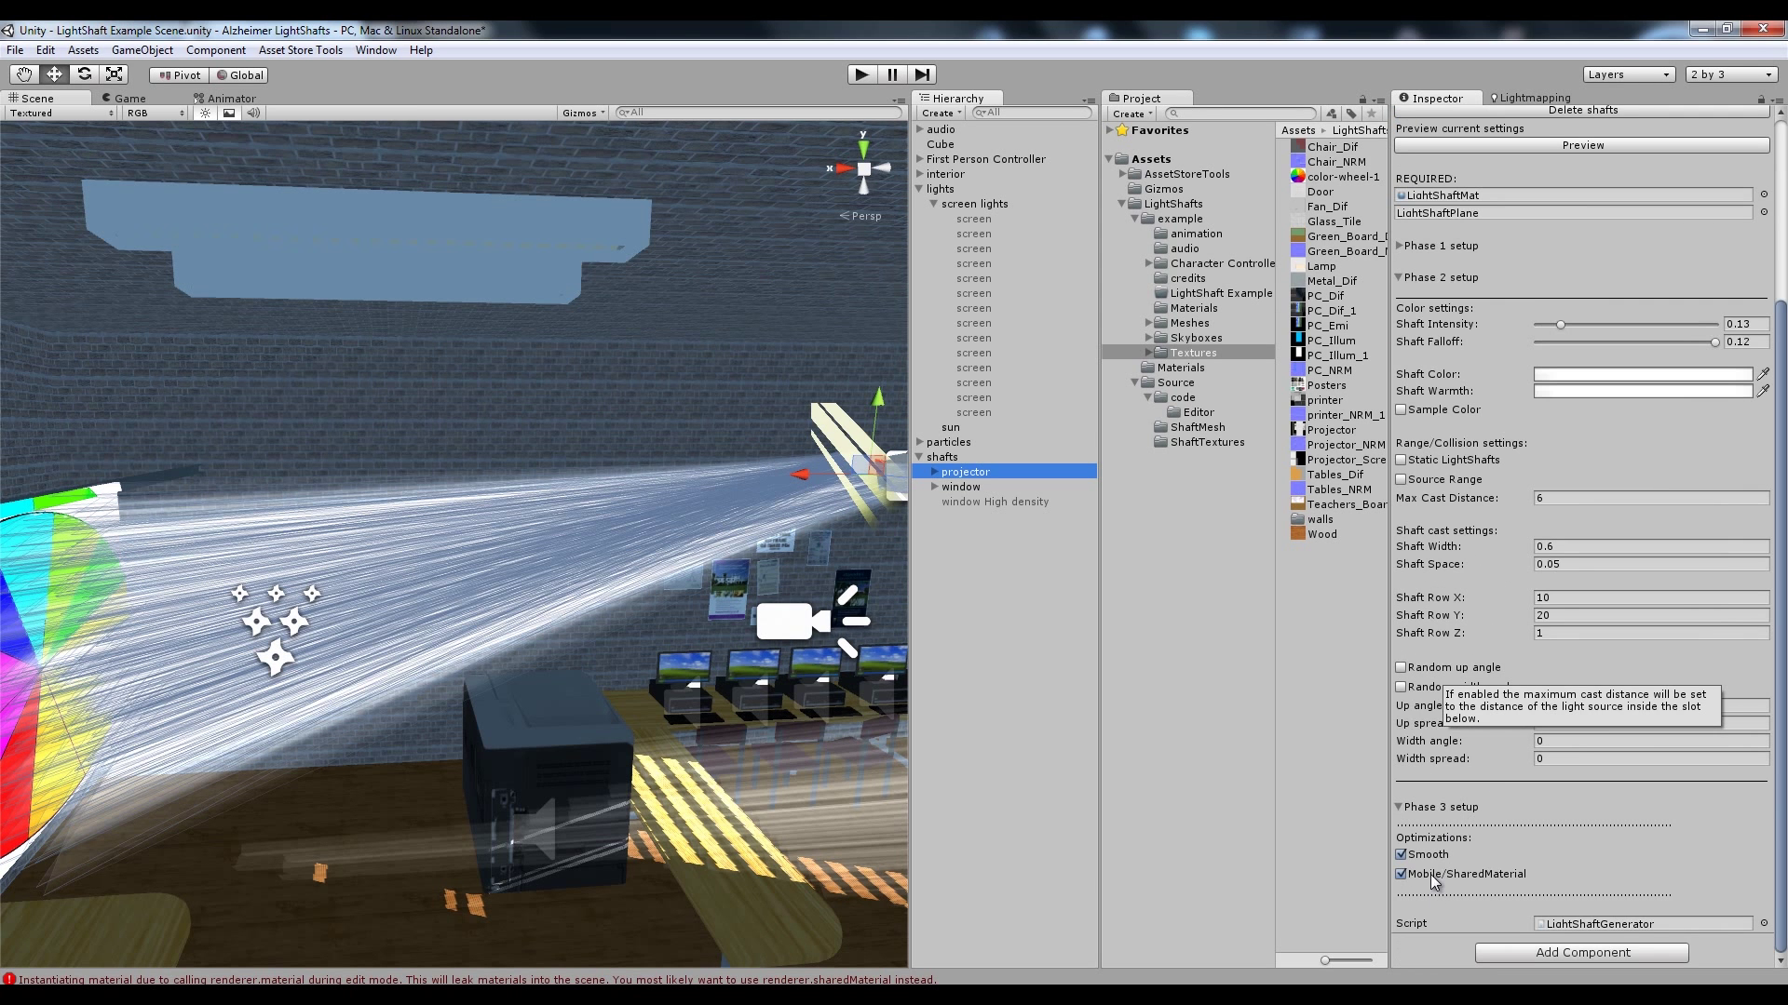
{"action": "left_click", "coordinate": [1434, 881]}
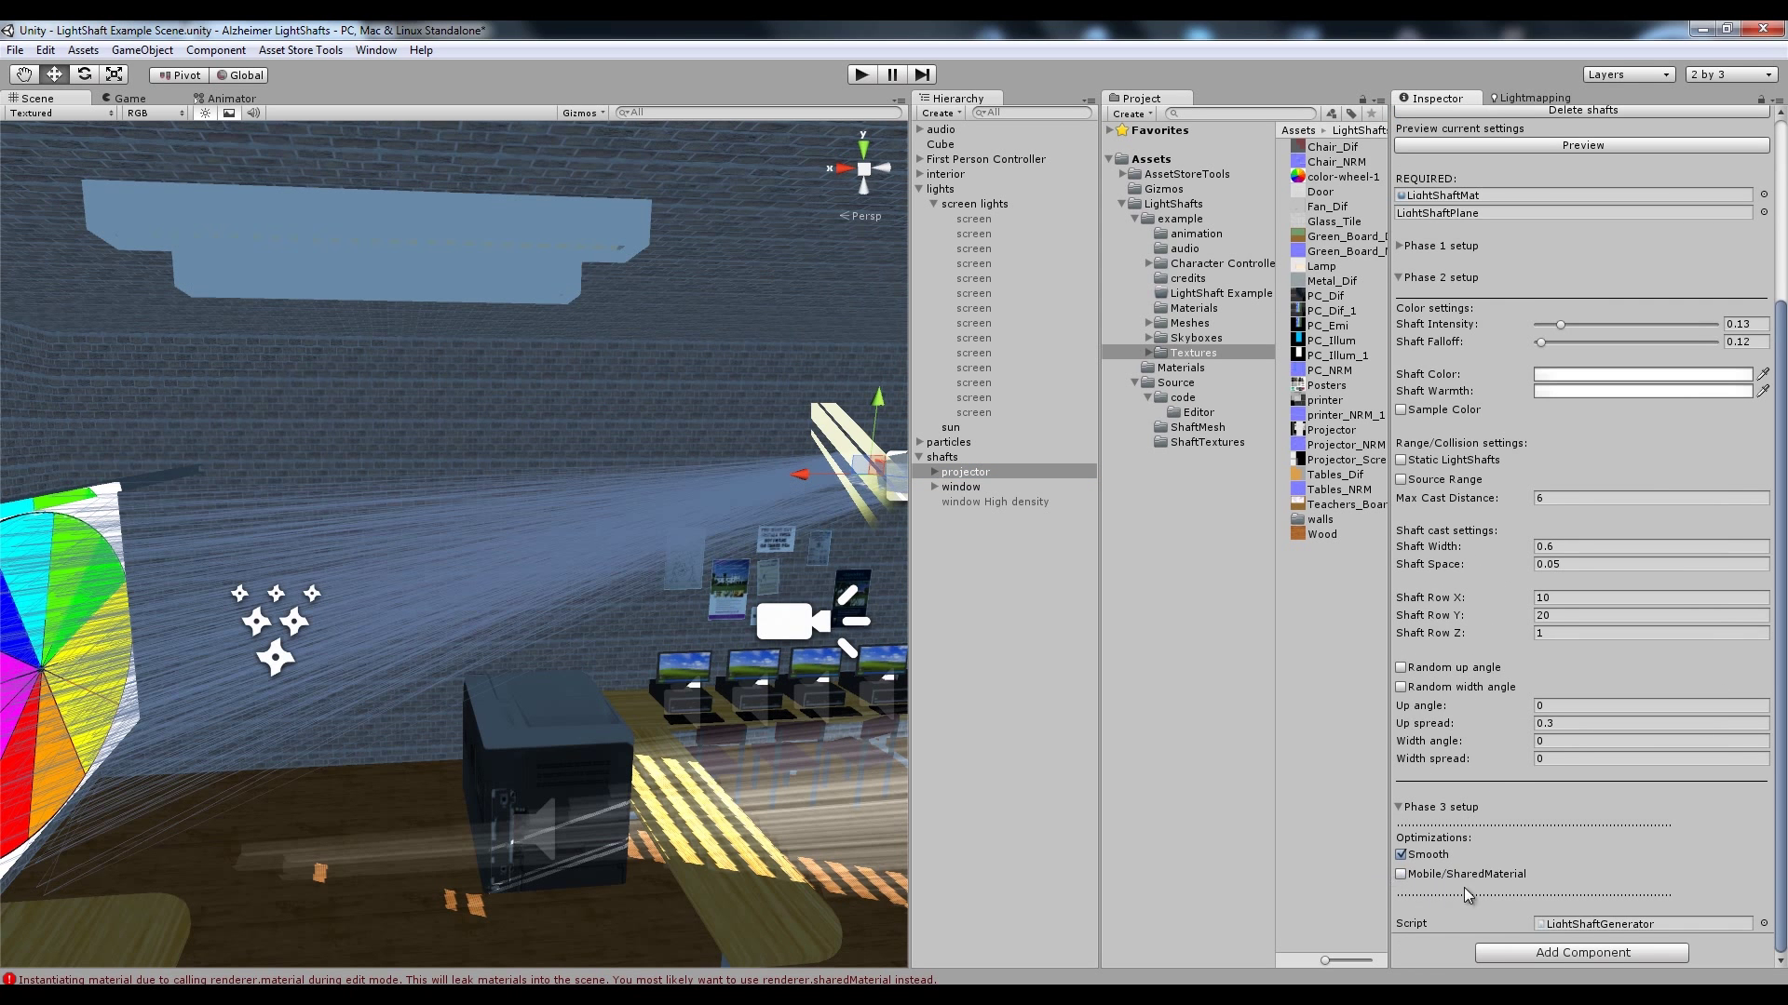
{"action": "scroll", "coordinate": [1495, 838], "scroll_direction": "up", "scroll_amount": 5}
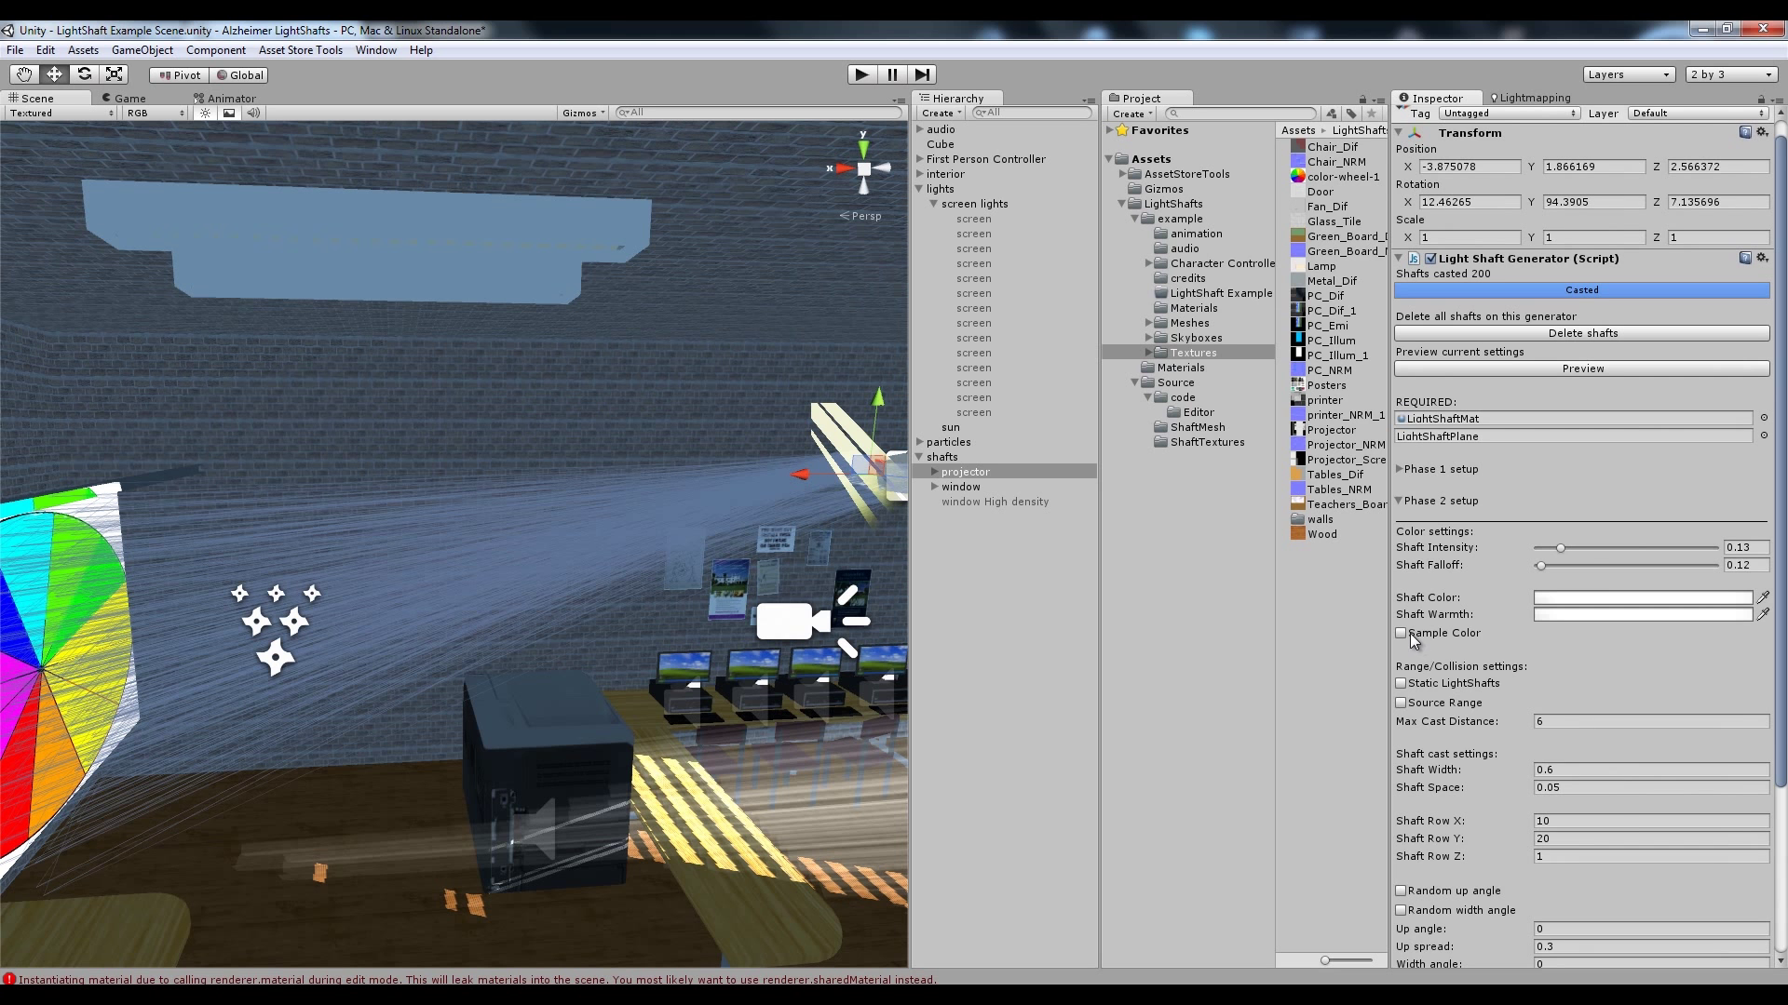
{"action": "left_click", "coordinate": [1411, 637]}
{"action": "left_click", "coordinate": [1542, 367]}
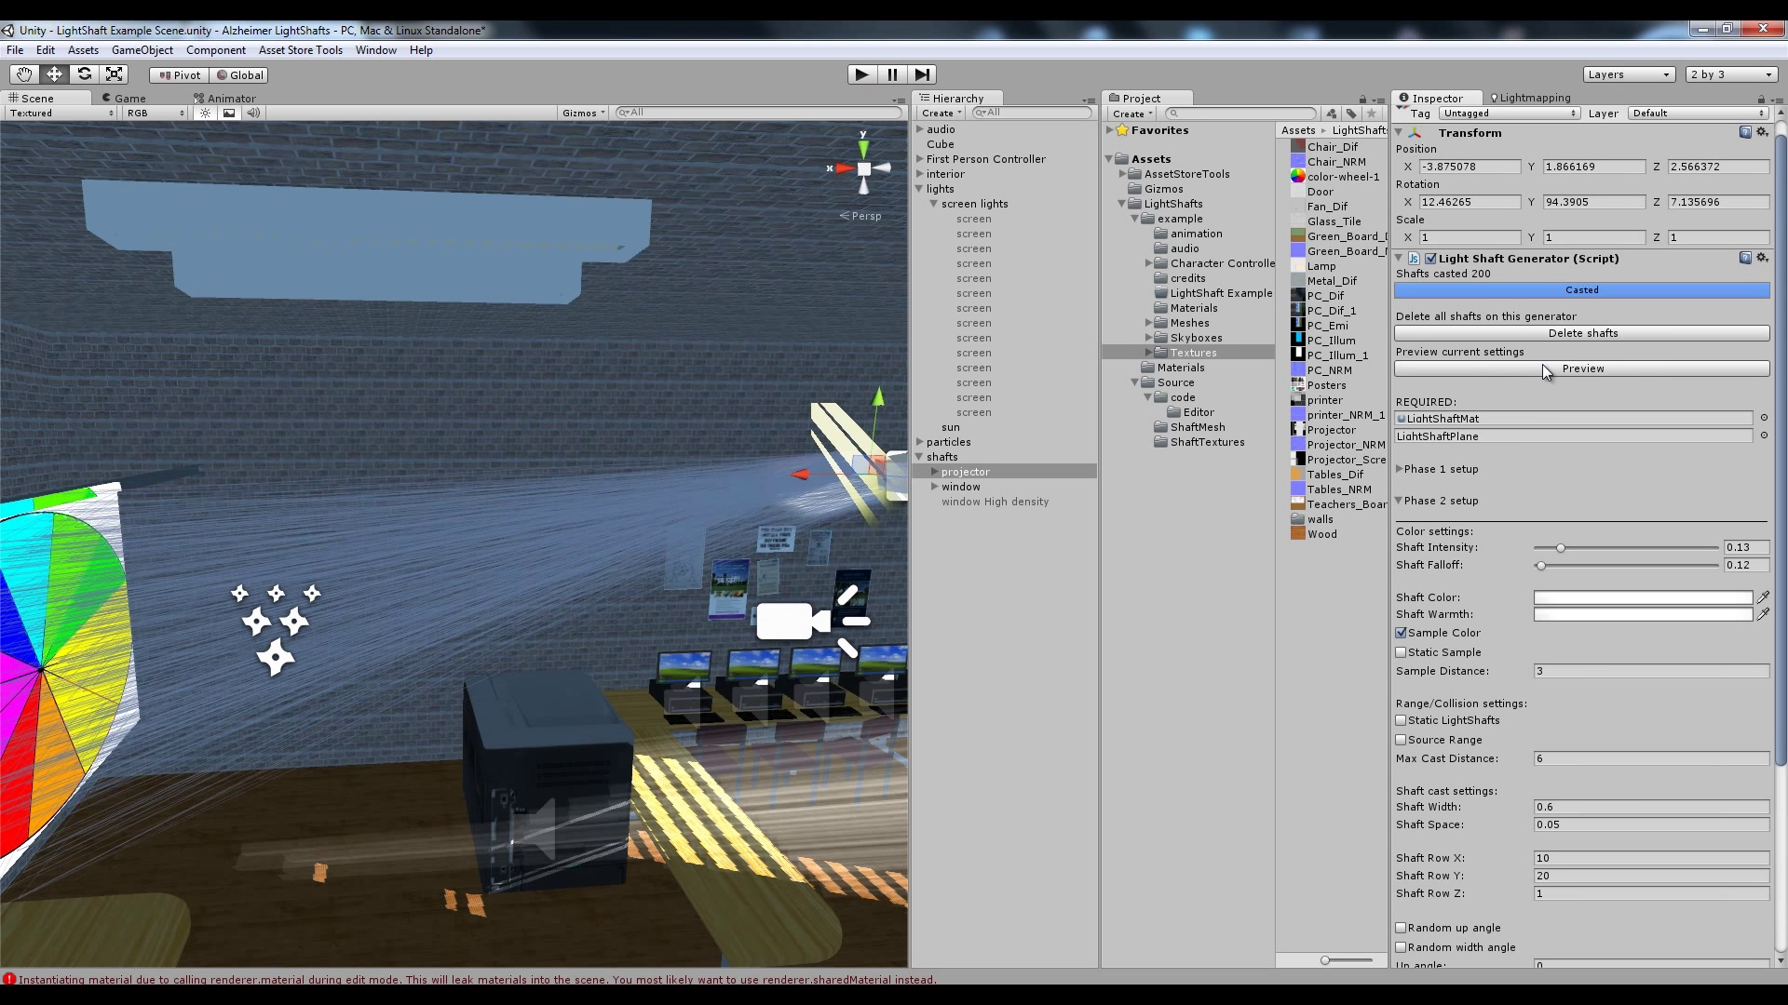
Raise the projector's Shaft Falloff to 6 and regenerate its light shaft preview
{"action": "left_click", "coordinate": [1747, 565]}
{"action": "left_click_drag", "start_coordinate": [1538, 566], "coordinate": [1694, 562]}
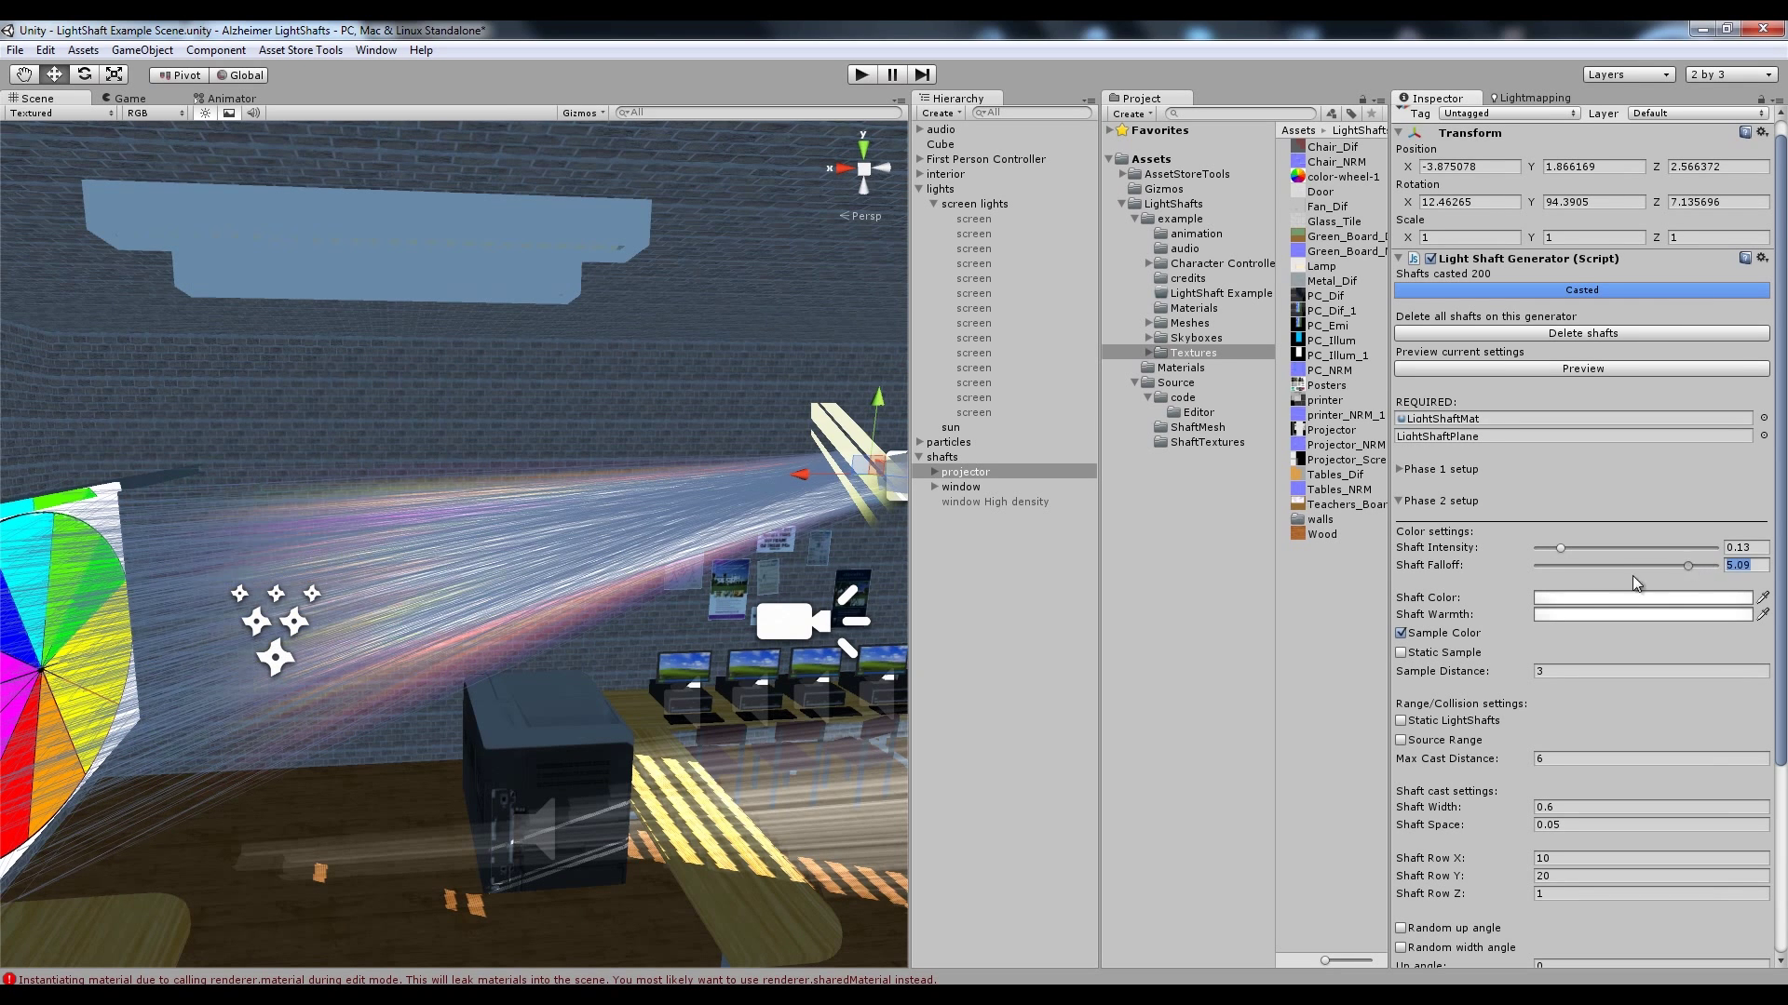
{"action": "left_click", "coordinate": [964, 646]}
{"action": "mouse_move", "coordinate": [819, 643]}
{"action": "left_mouse_down", "text": "alt"}
{"action": "mouse_move", "coordinate": [662, 639]}
{"action": "mouse_move", "coordinate": [810, 633]}
{"action": "left_mouse_up", "text": "alt"}
{"action": "left_click", "coordinate": [983, 475]}
{"action": "mouse_move", "coordinate": [627, 618]}
{"action": "left_mouse_down", "text": "alt"}
{"action": "mouse_move", "coordinate": [519, 643]}
{"action": "mouse_move", "coordinate": [618, 618]}
{"action": "mouse_move", "coordinate": [655, 633]}
{"action": "left_mouse_up", "text": "alt"}
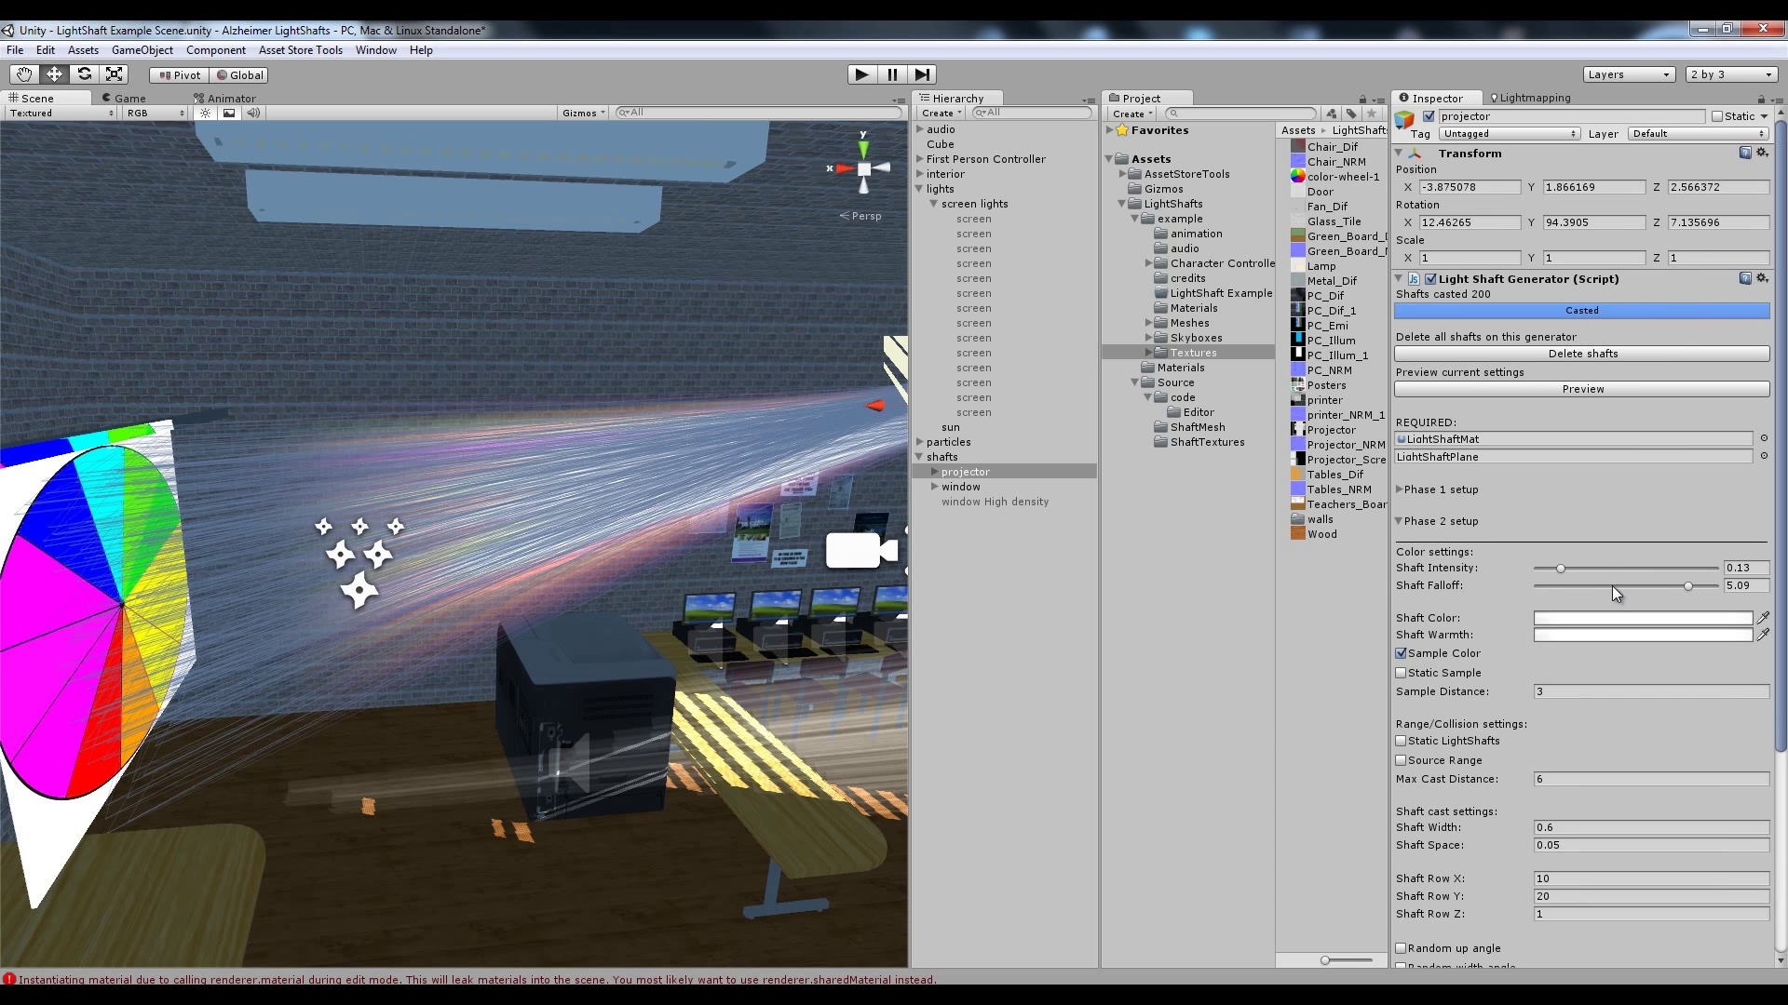
{"action": "left_click_drag", "start_coordinate": [1685, 584], "coordinate": [1728, 589]}
{"action": "scroll", "coordinate": [1555, 662], "scroll_direction": "down", "scroll_amount": 4}
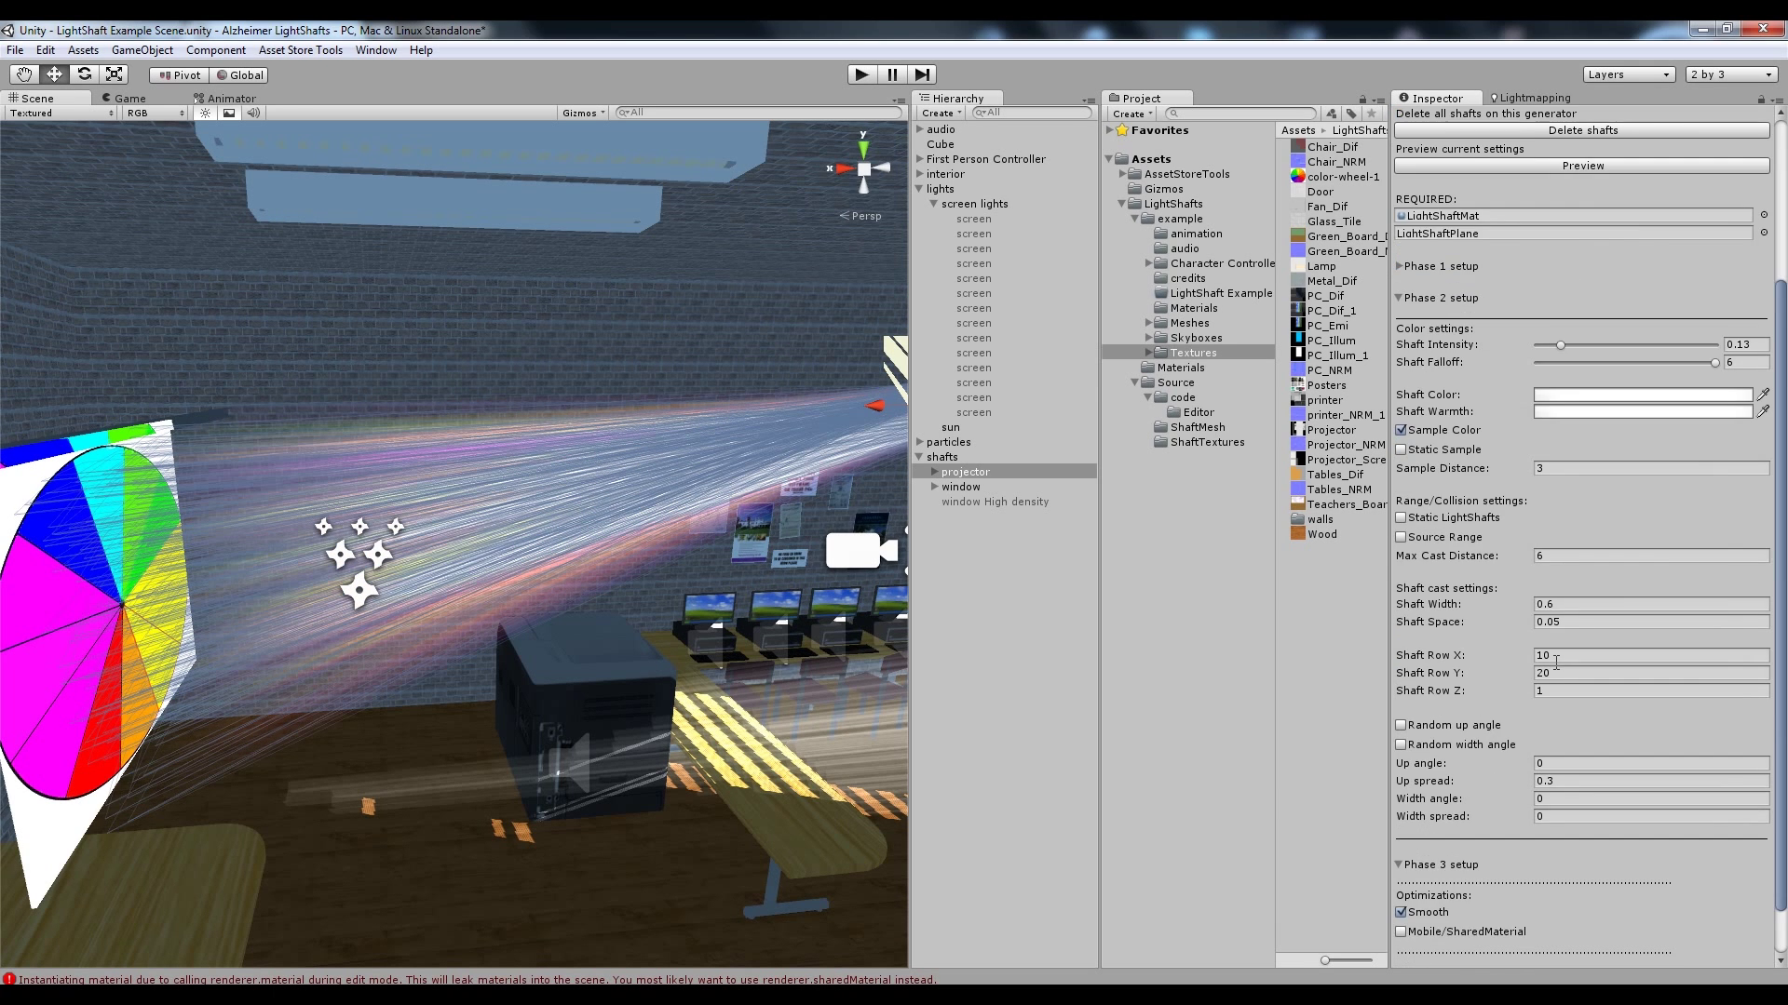
{"action": "scroll", "coordinate": [1555, 658], "scroll_direction": "up", "scroll_amount": 4}
{"action": "left_click", "coordinate": [1522, 394]}
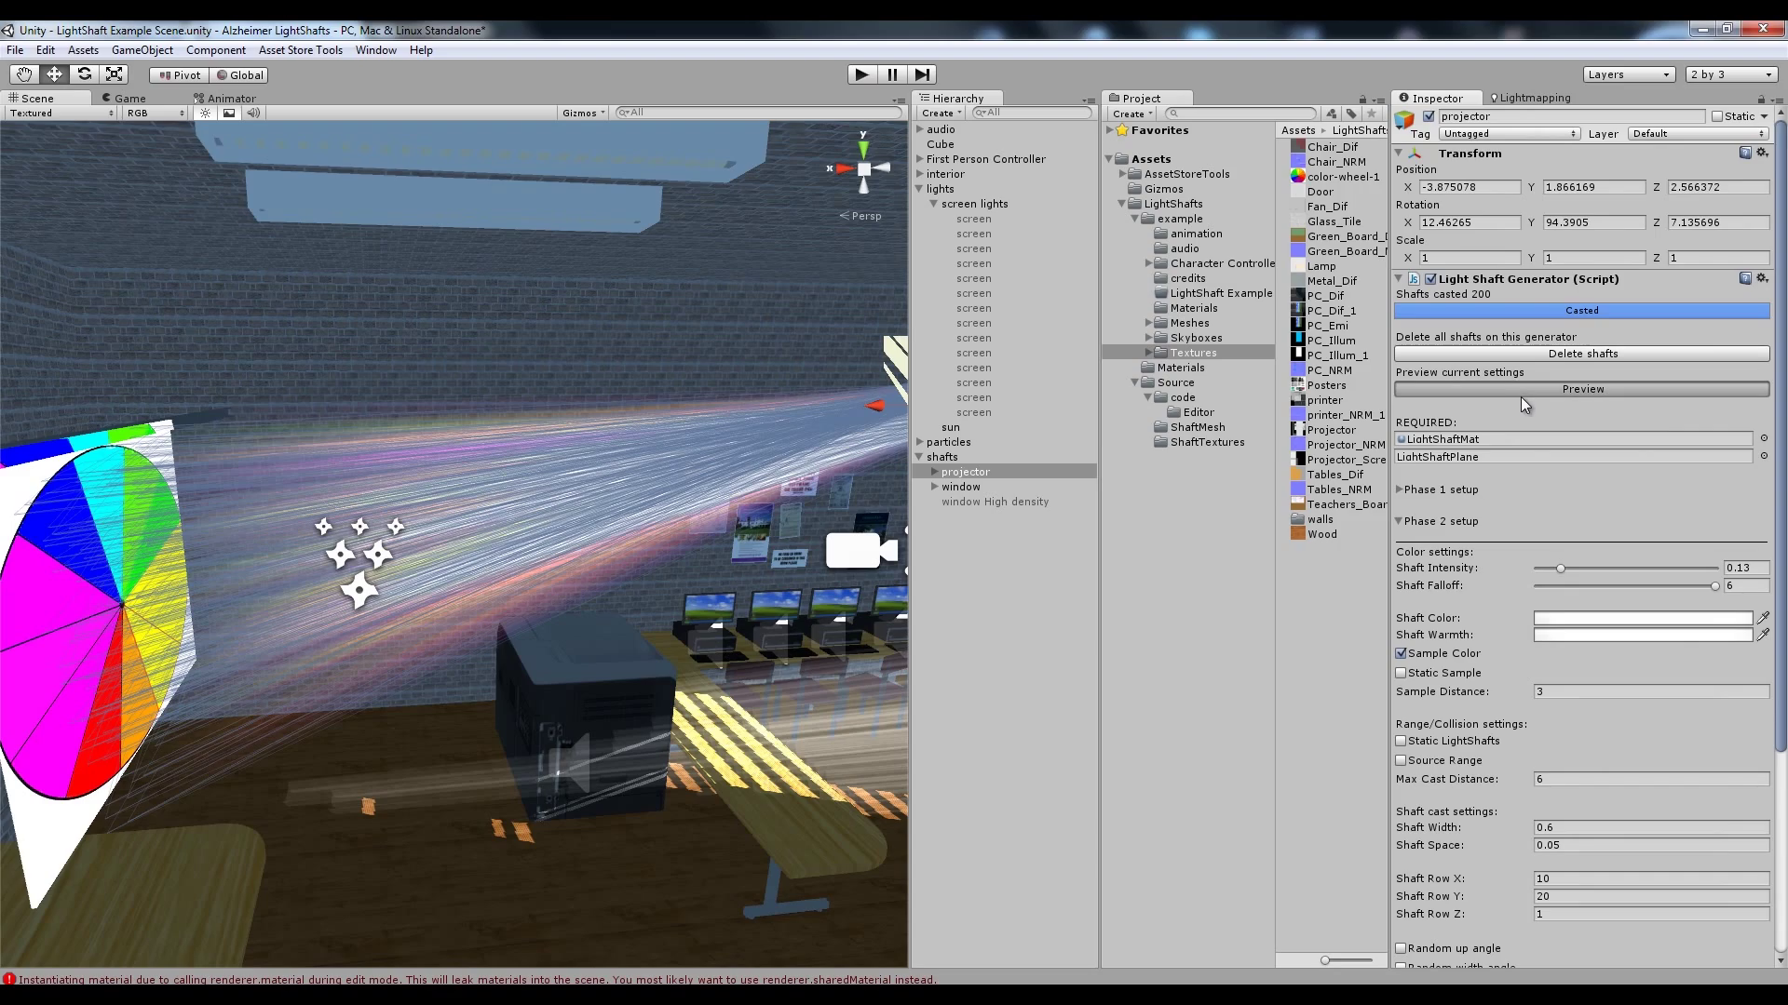
{"action": "mouse_move", "coordinate": [603, 605]}
{"action": "right_mouse_down"}
{"action": "mouse_move", "coordinate": [557, 609]}
{"action": "mouse_move", "coordinate": [618, 543]}
{"action": "mouse_move", "coordinate": [620, 603]}
{"action": "right_mouse_up"}
{"action": "type", "text": "6"}
Run the scene and maximize the game view
{"action": "left_click", "coordinate": [854, 75]}
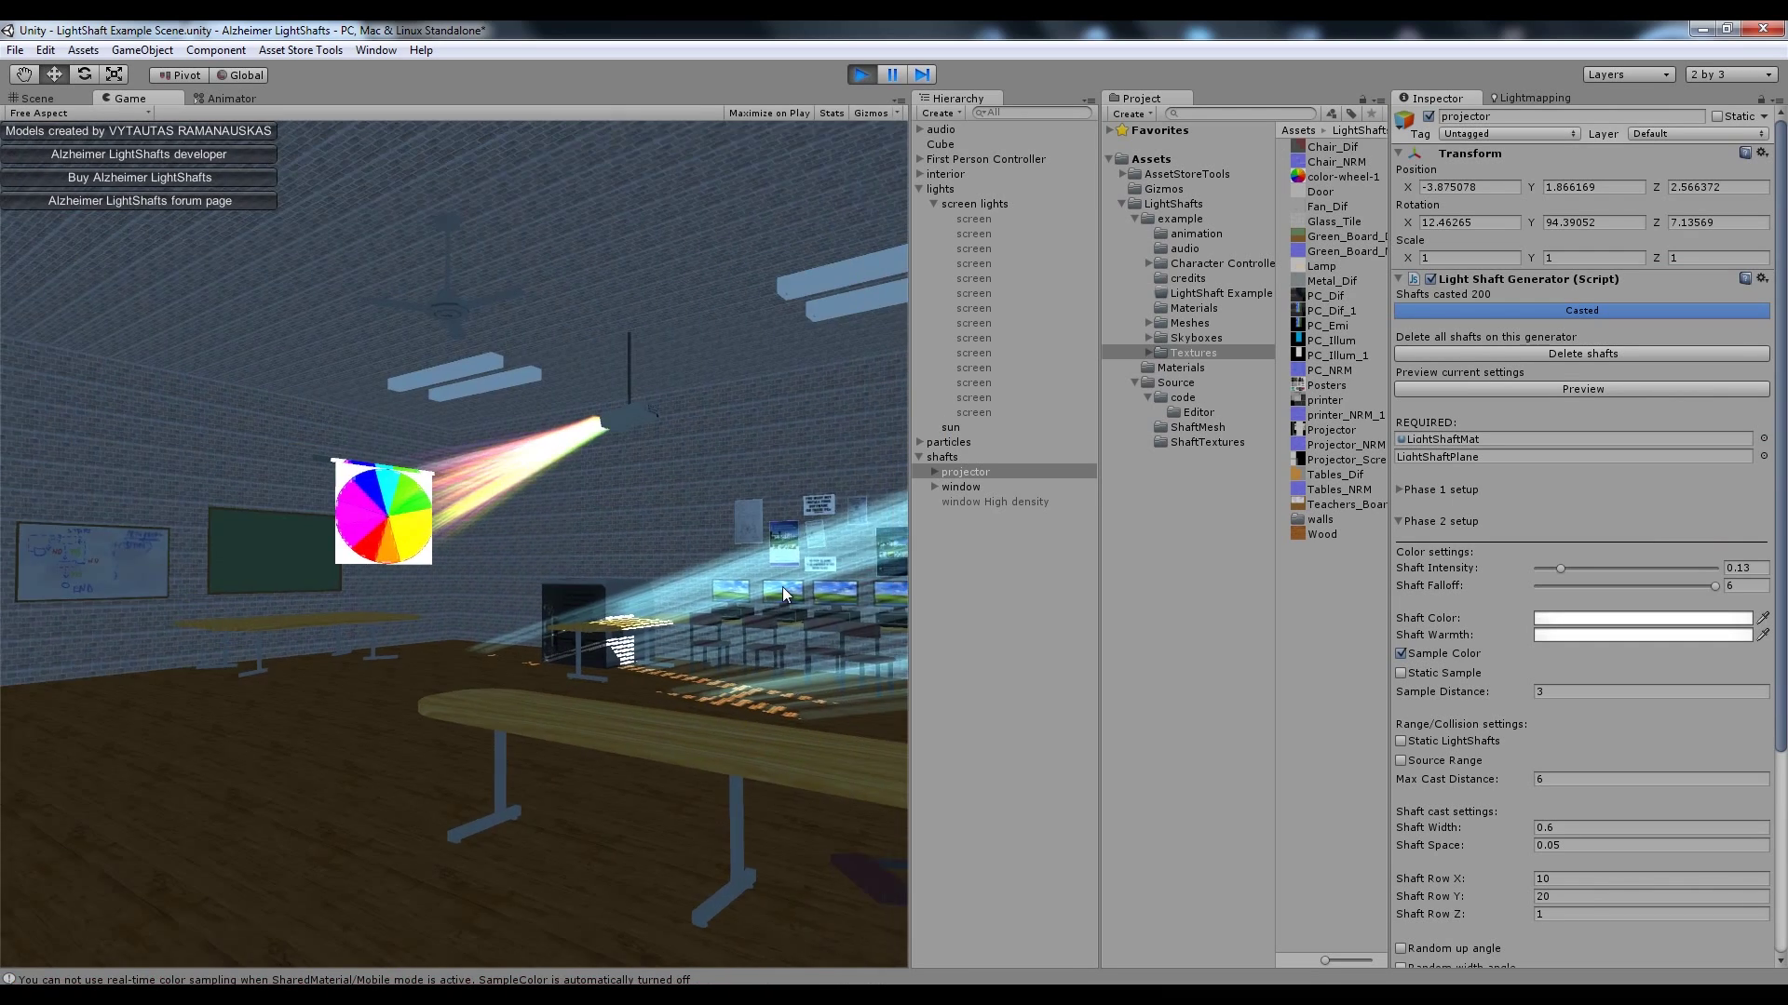
{"action": "key", "text": "w"}
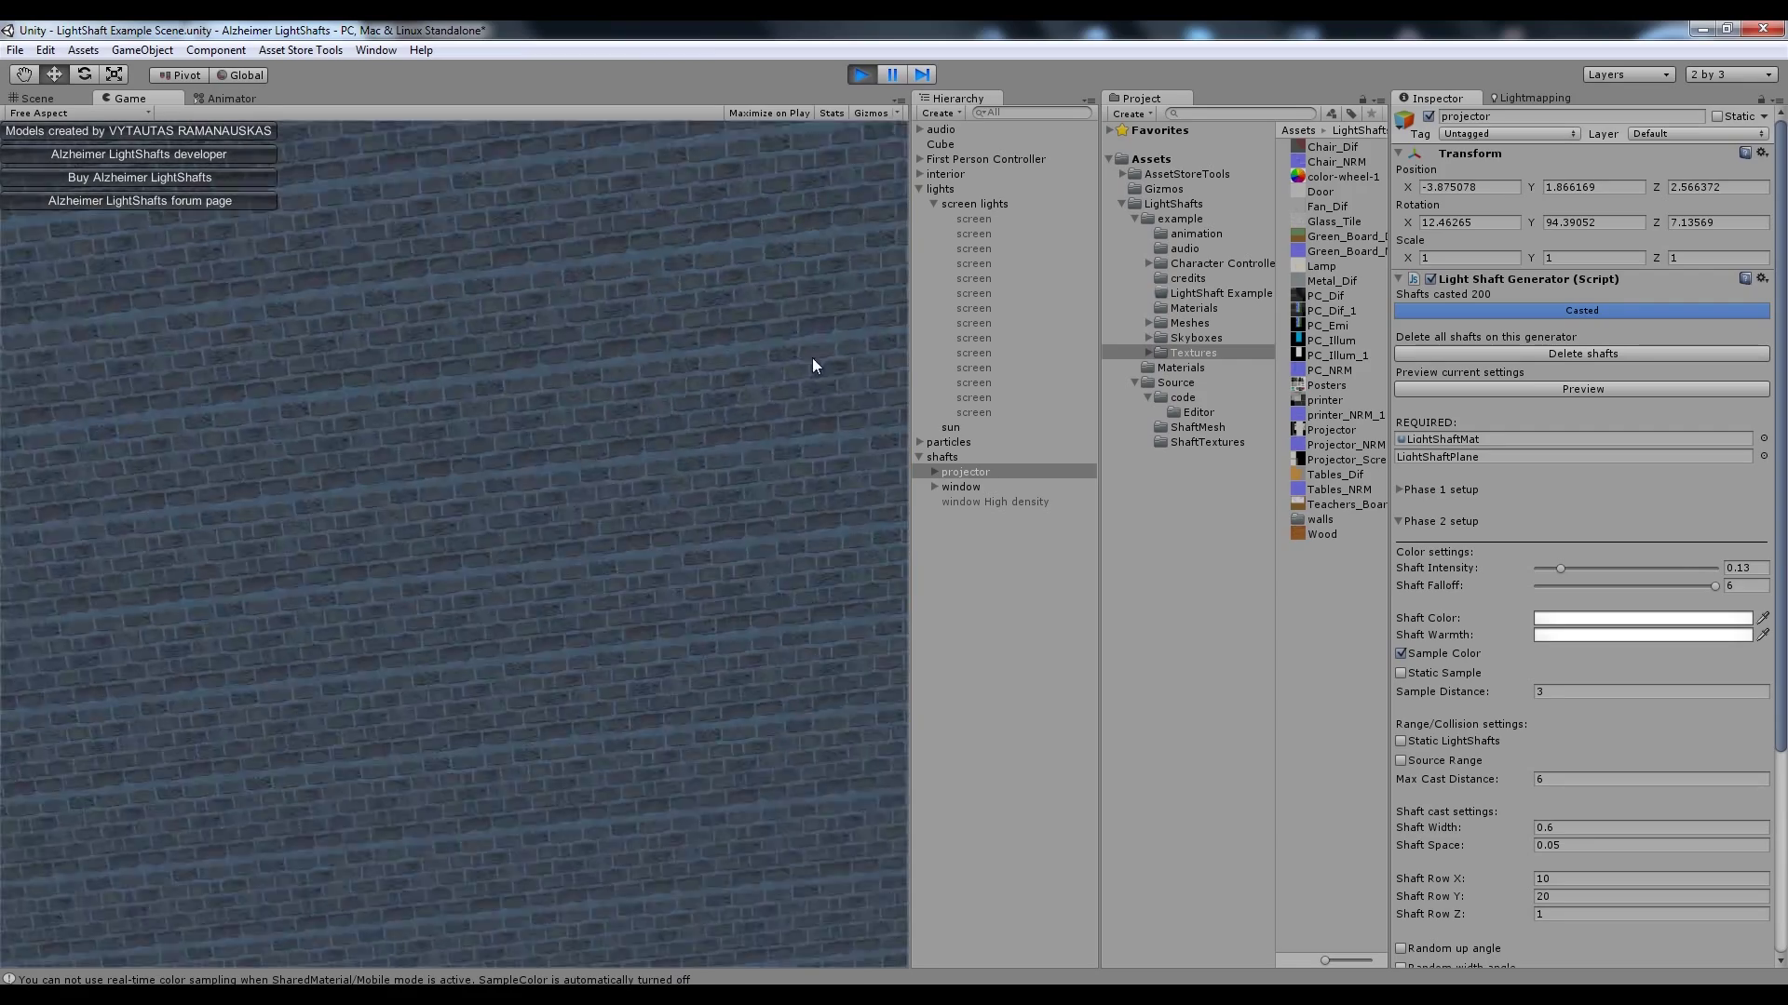
{"action": "key", "text": "shift+space"}
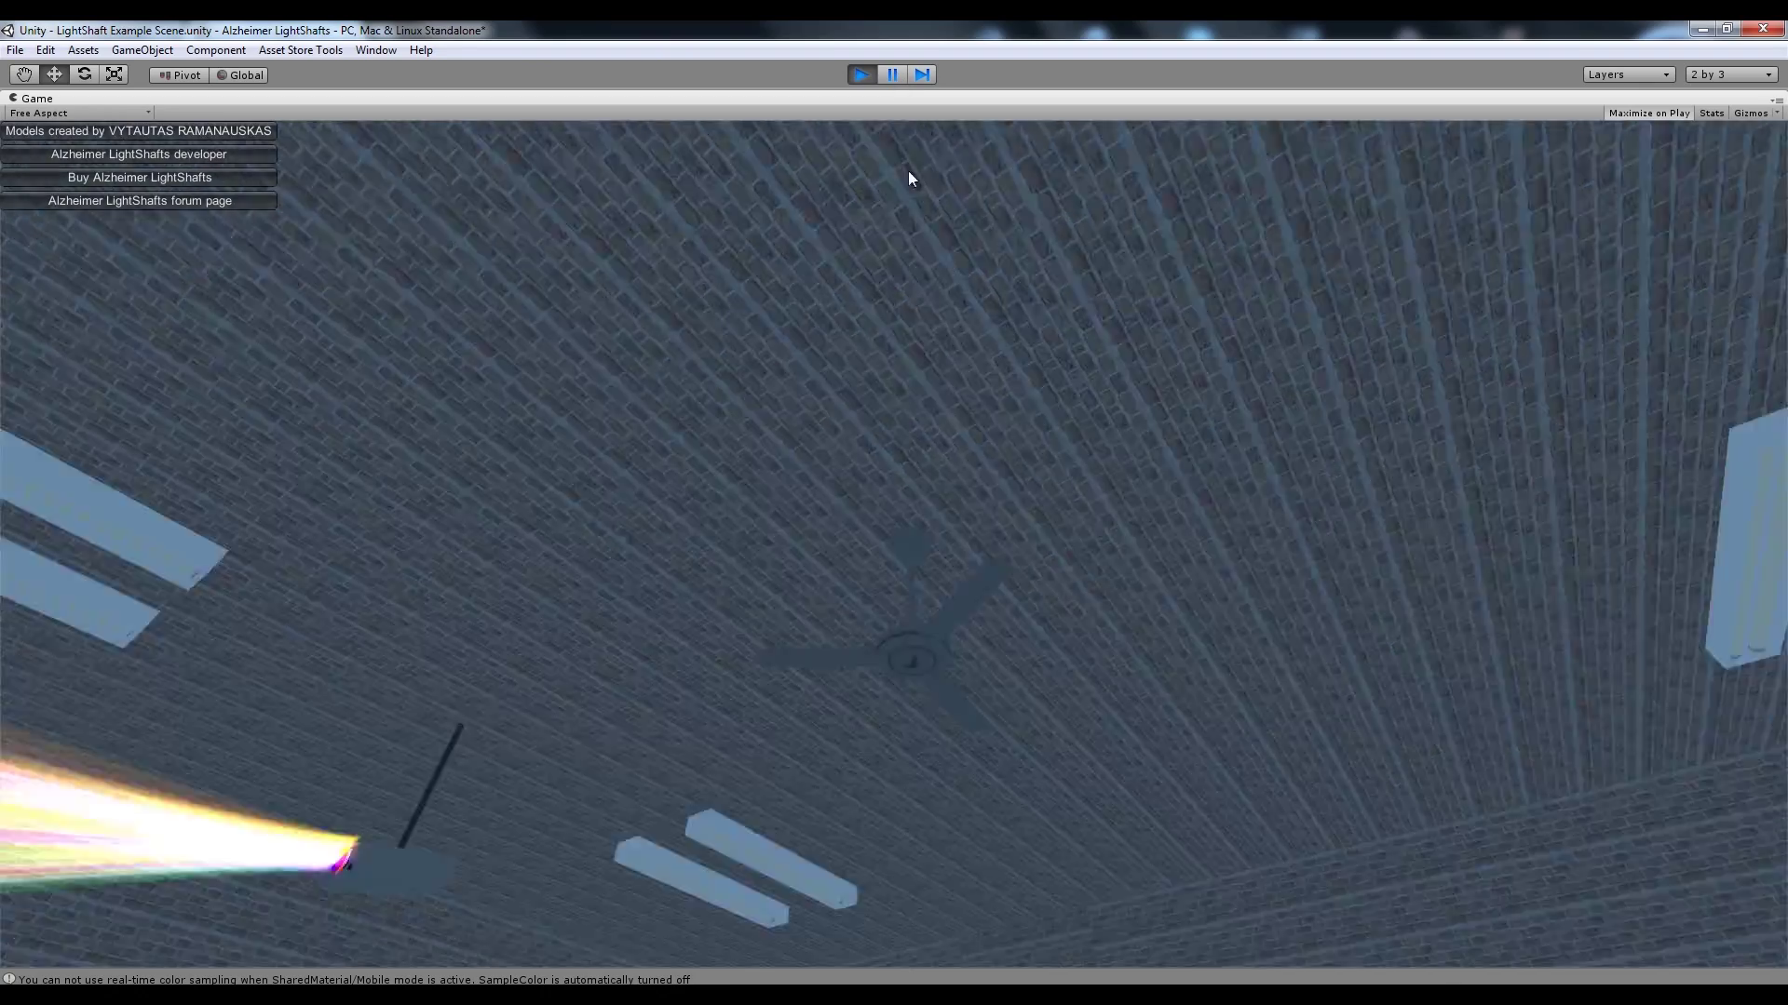
Walk around the running classroom to examine how chairs interact with the projector and window light shafts, then stop playback
{"action": "key", "text": "w"}
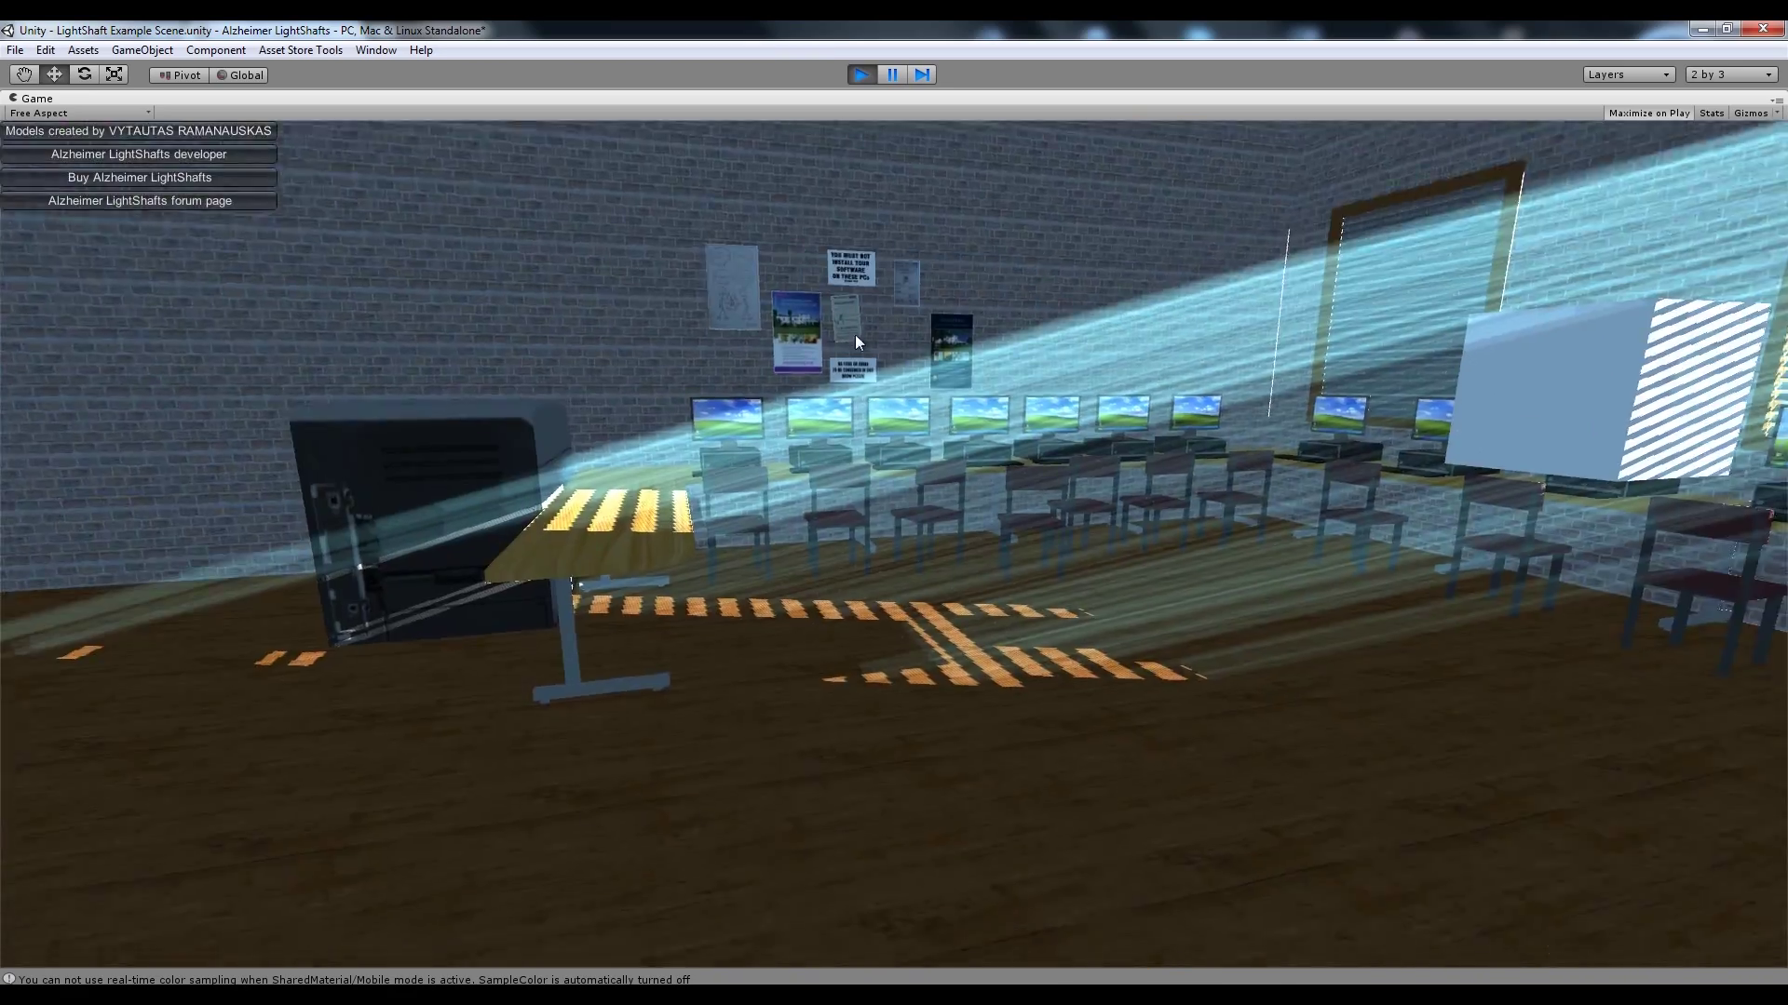
{"action": "key", "text": "s"}
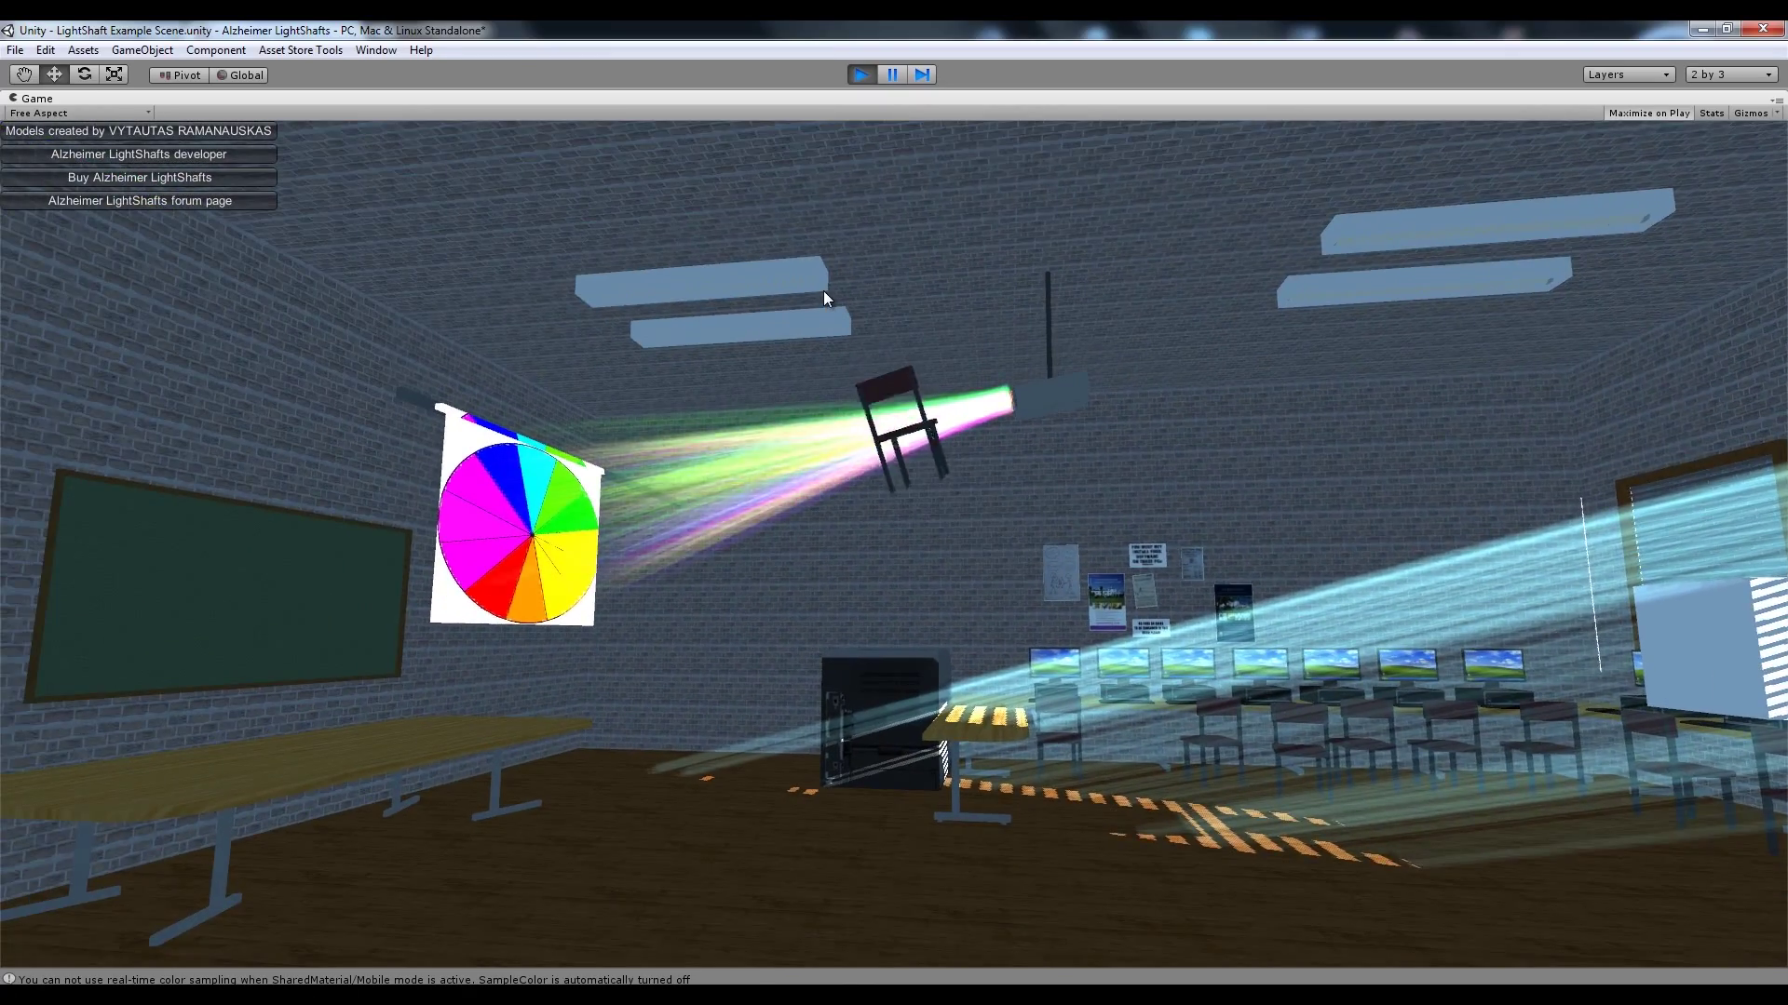
{"action": "key", "text": "w"}
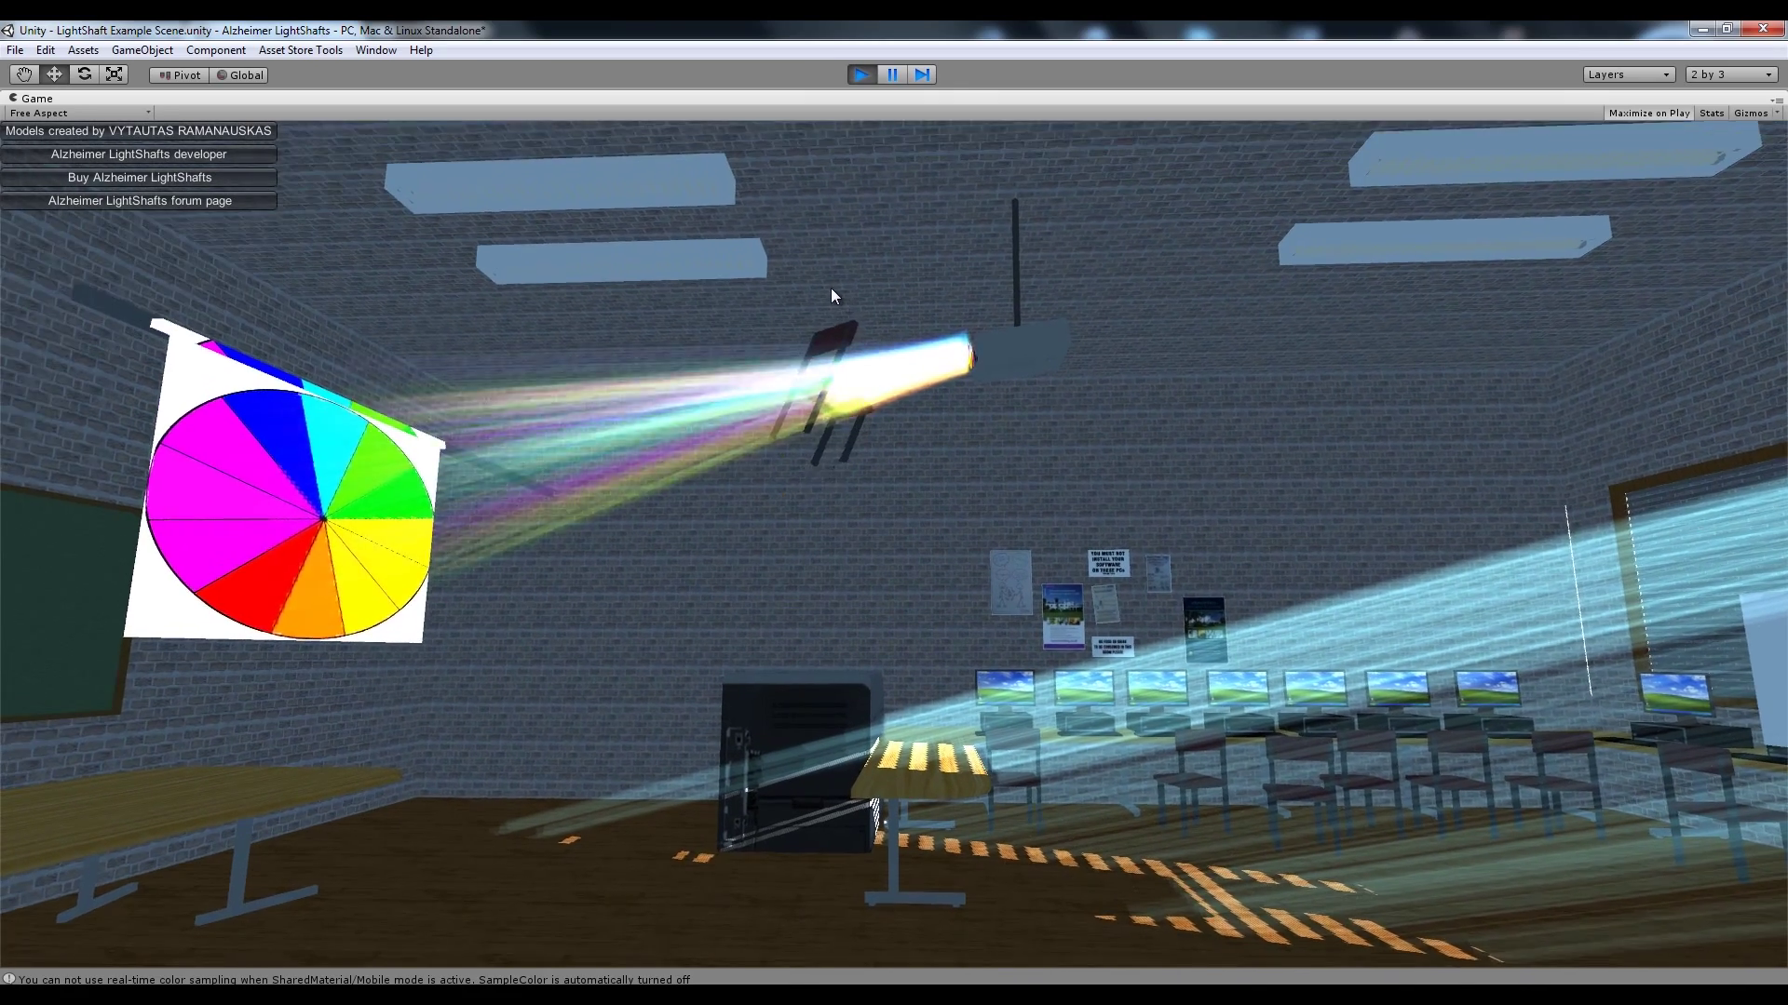
{"action": "key", "text": "s"}
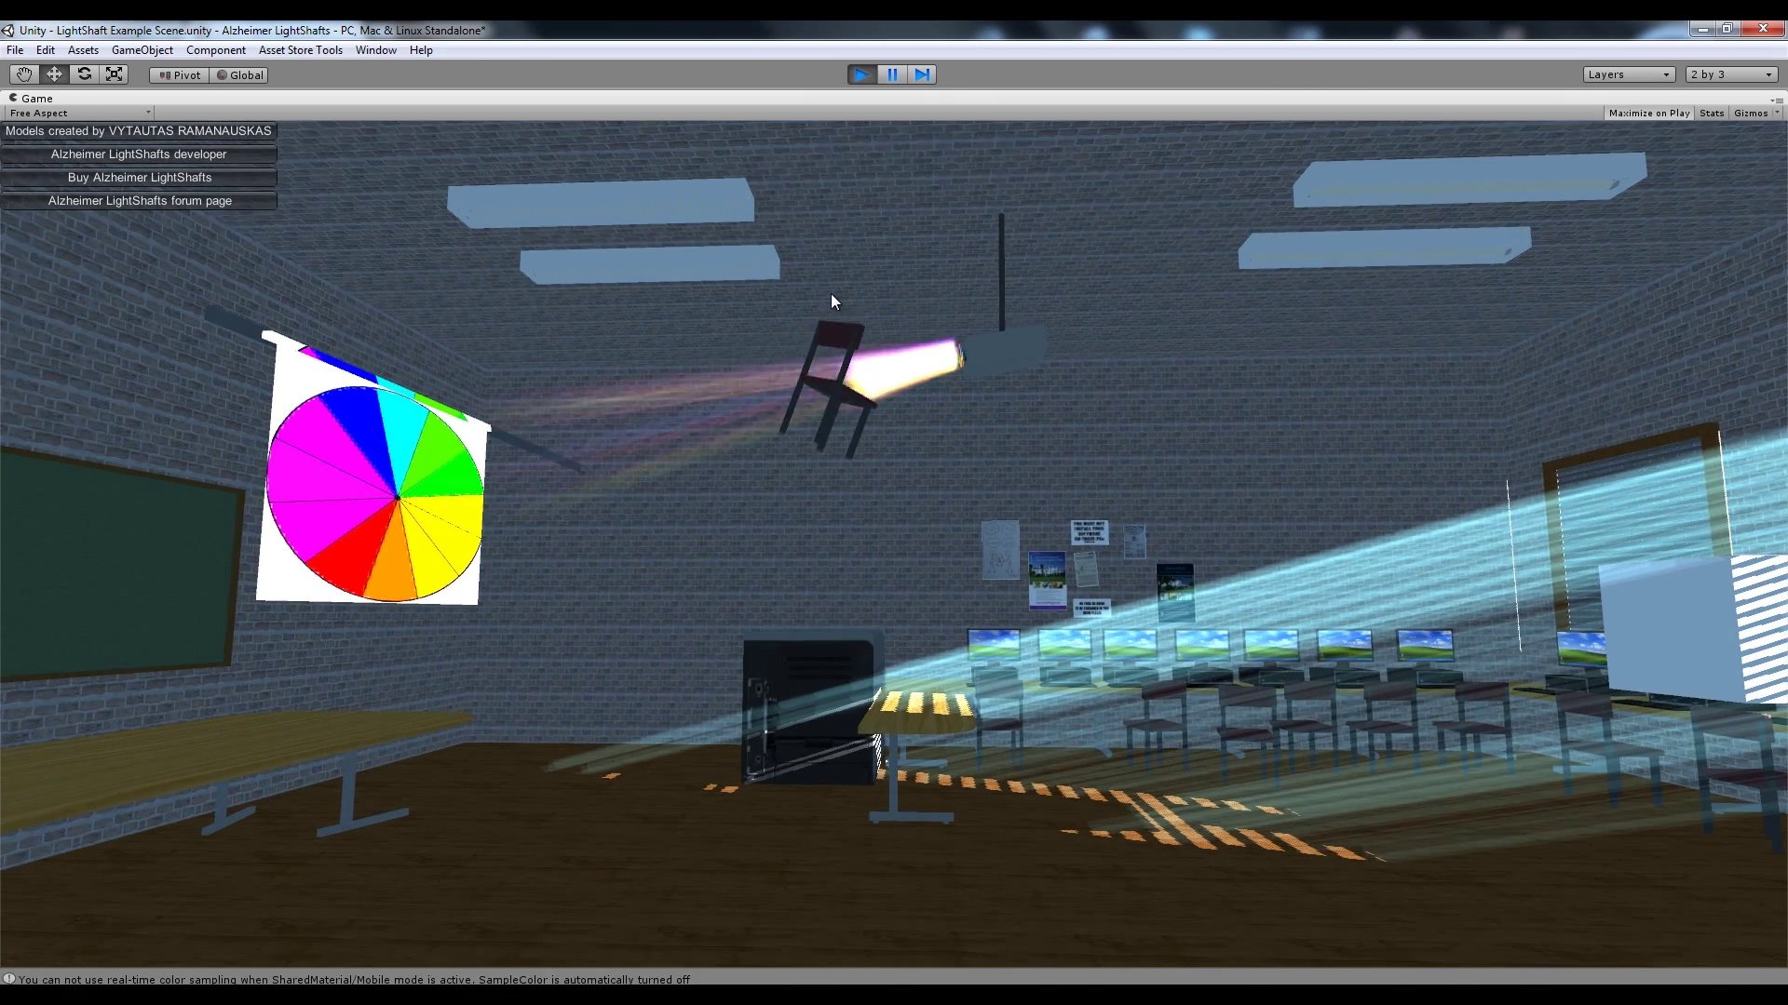
{"action": "key", "text": "w"}
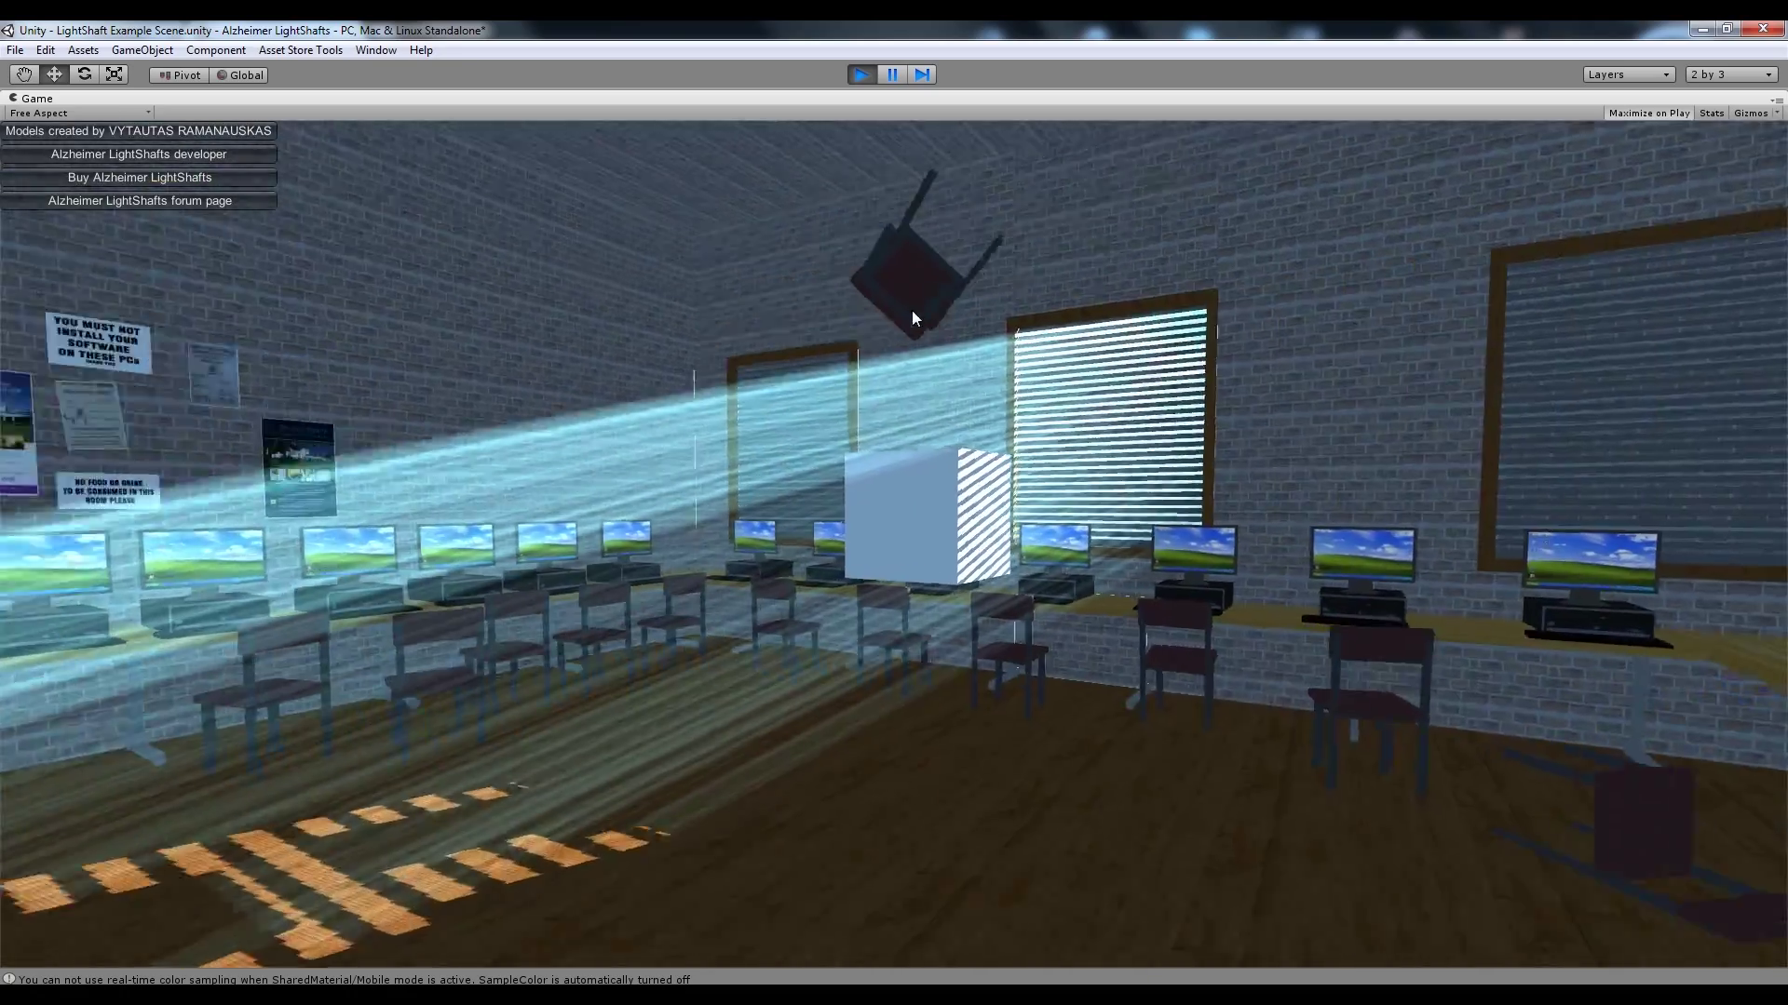
{"action": "key", "text": "s"}
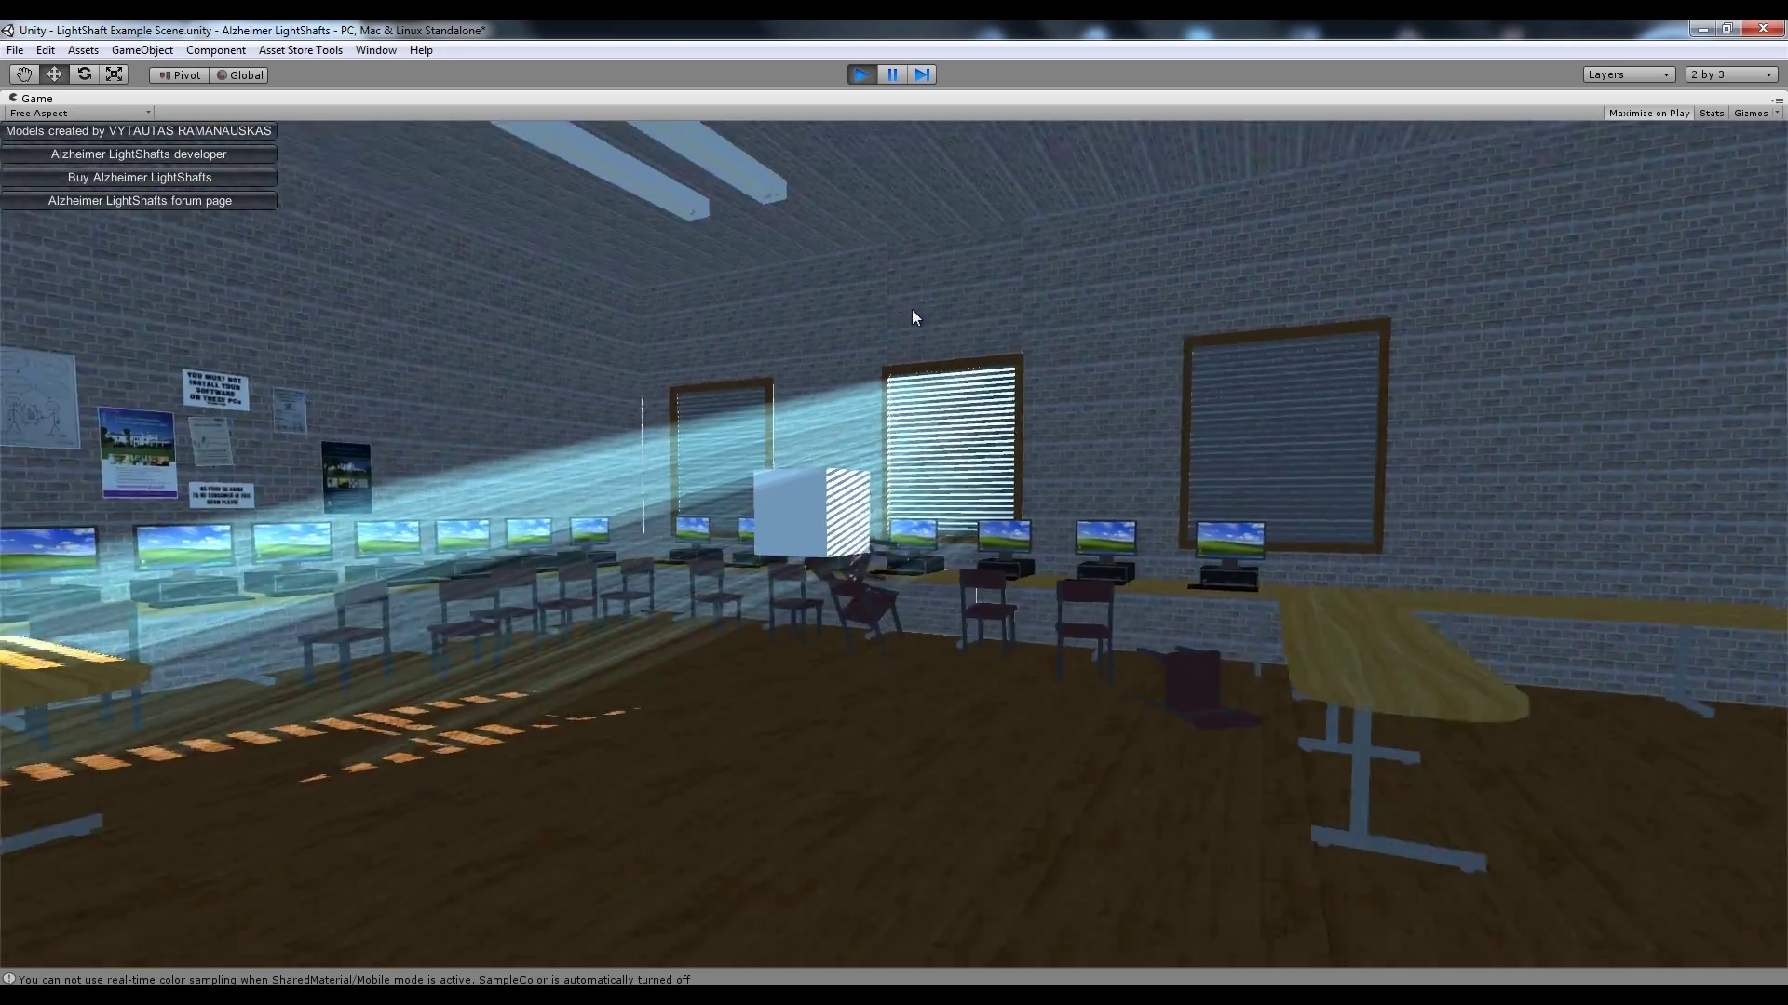
{"action": "key", "text": "s"}
{"action": "key", "text": "w"}
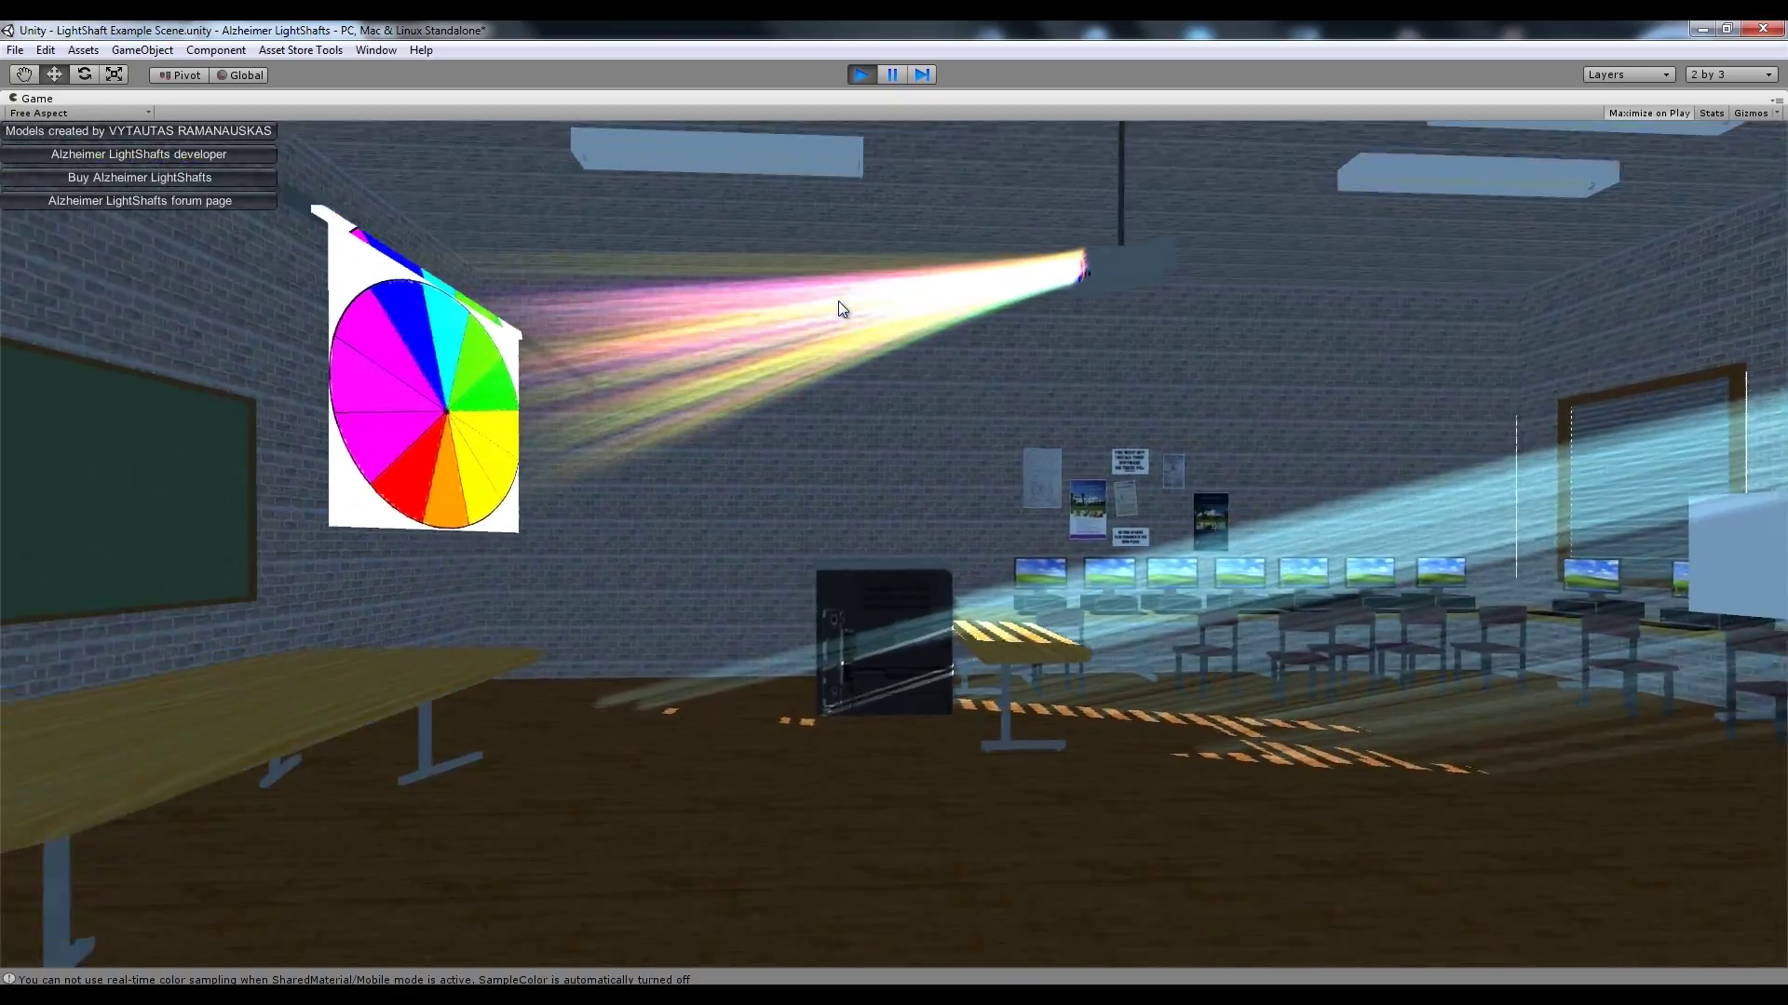
{"action": "key", "text": "w"}
{"action": "key", "text": "s"}
{"action": "key", "text": "w"}
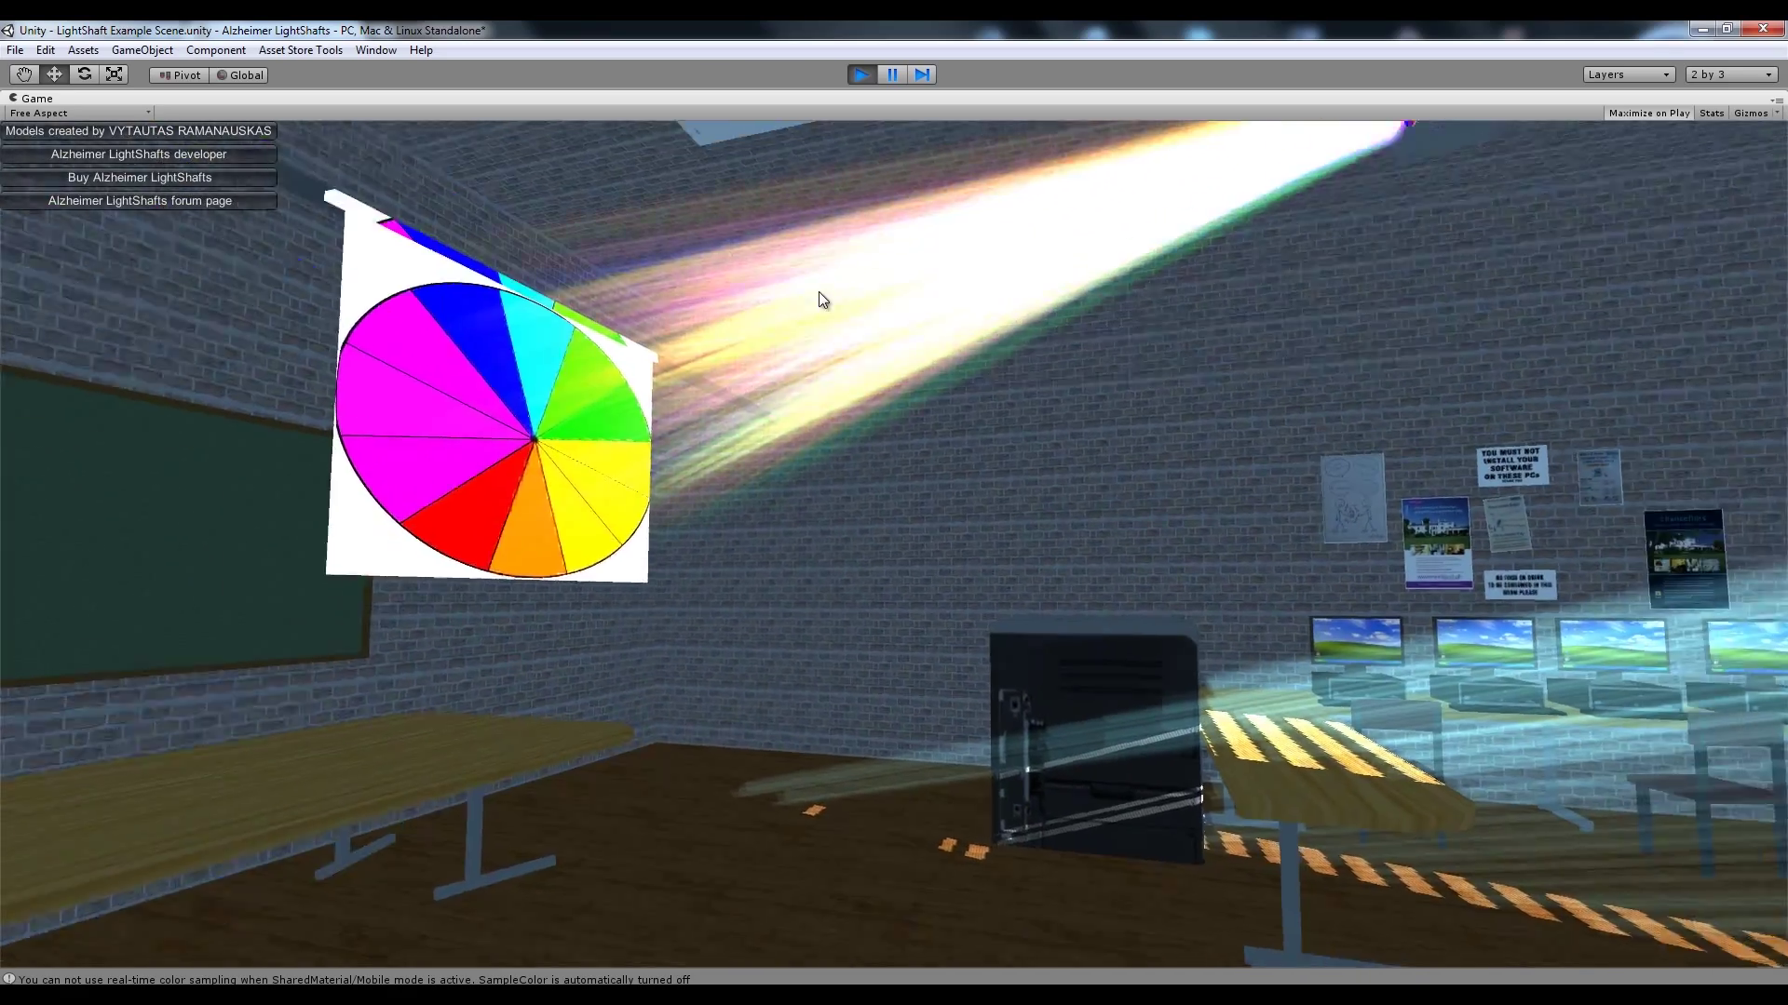
{"action": "key", "text": "s"}
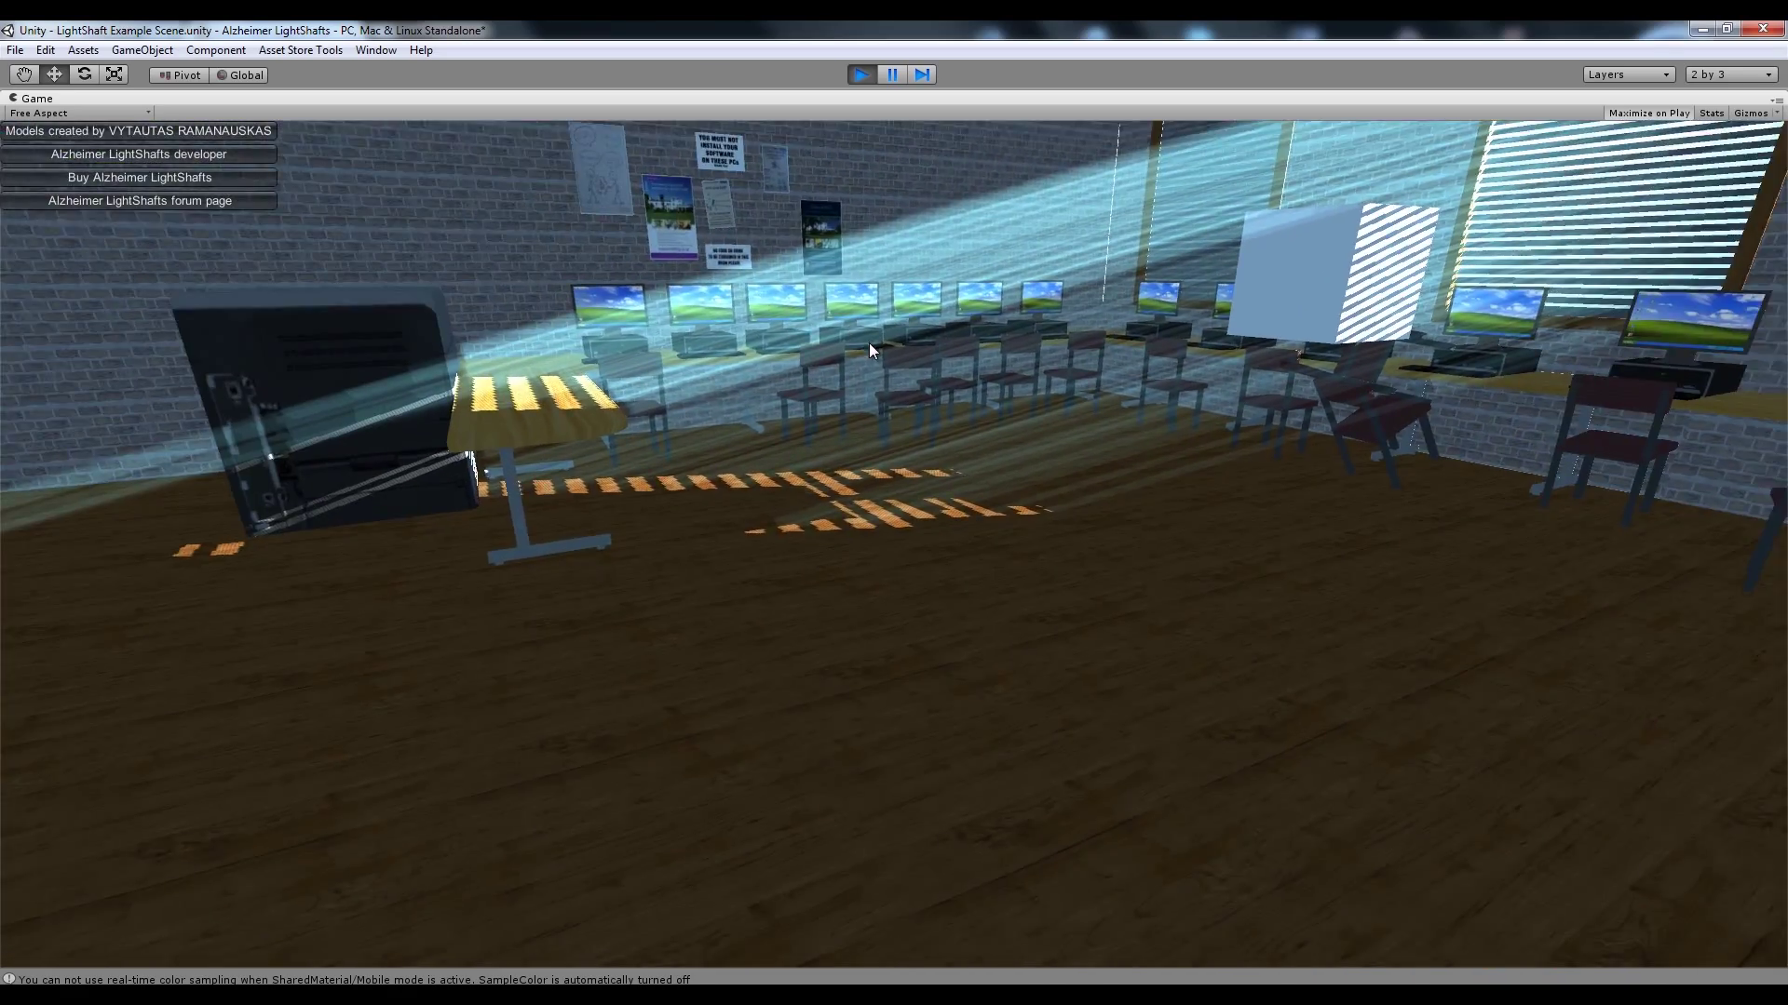
{"action": "key", "text": "s"}
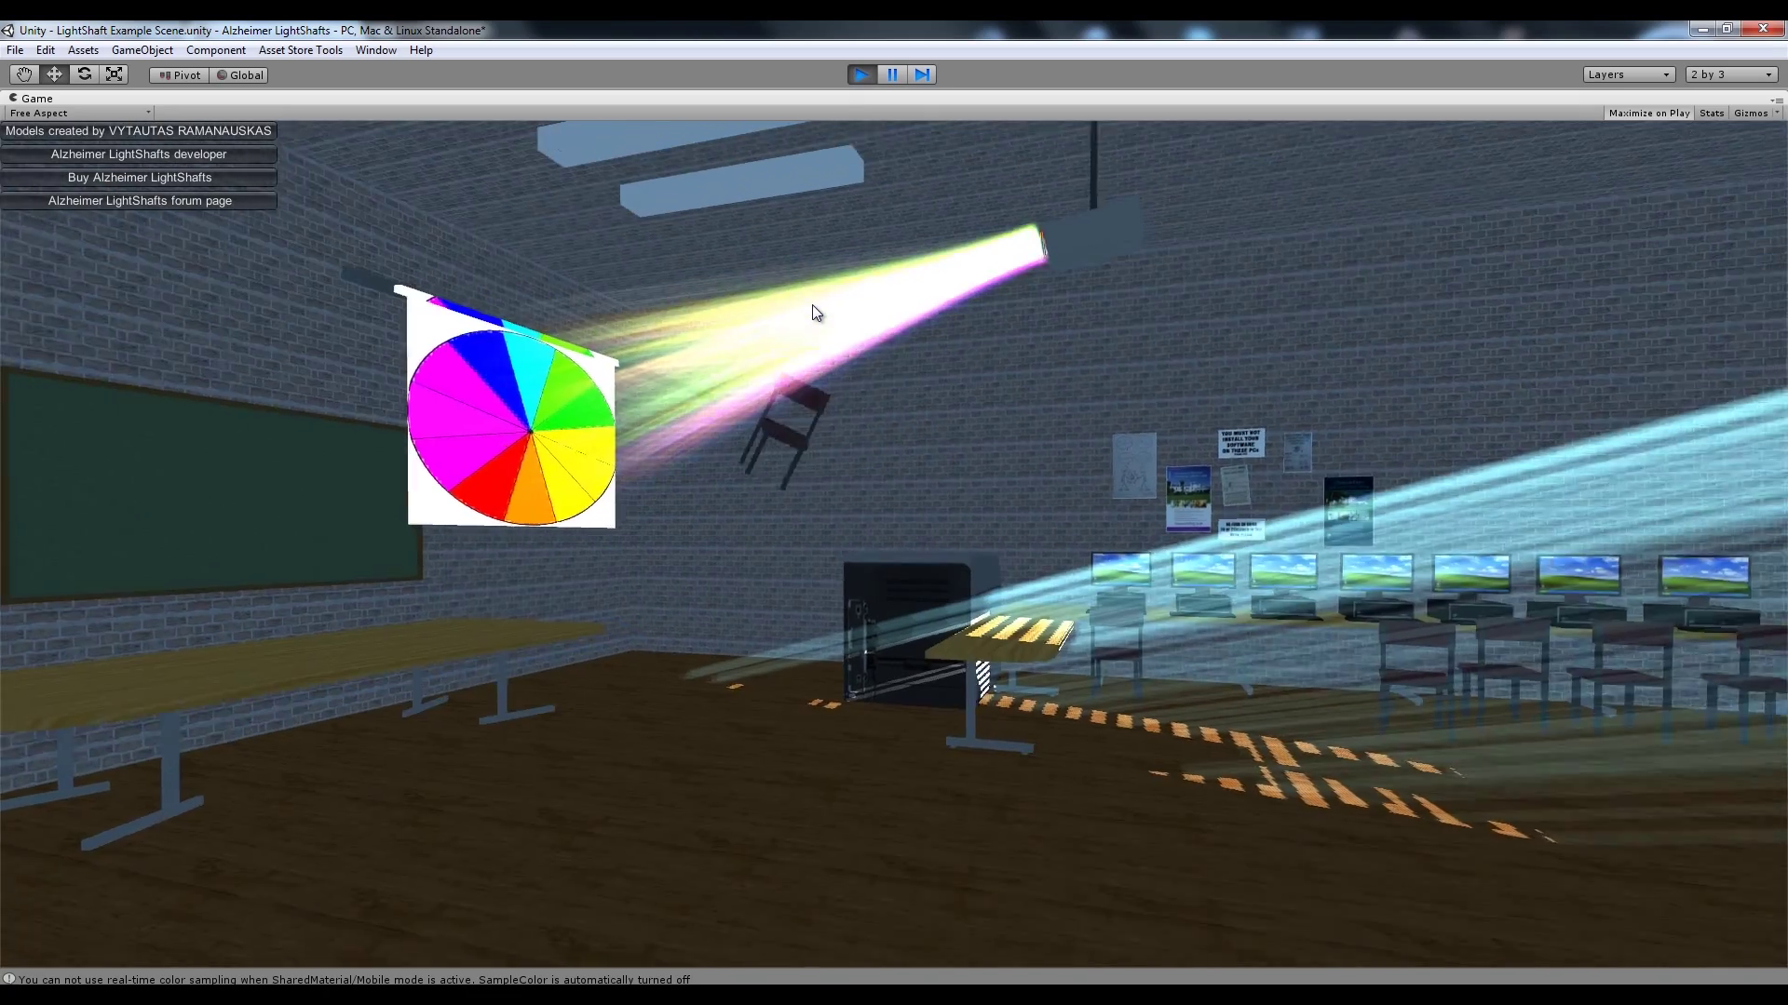
{"action": "key", "text": "s"}
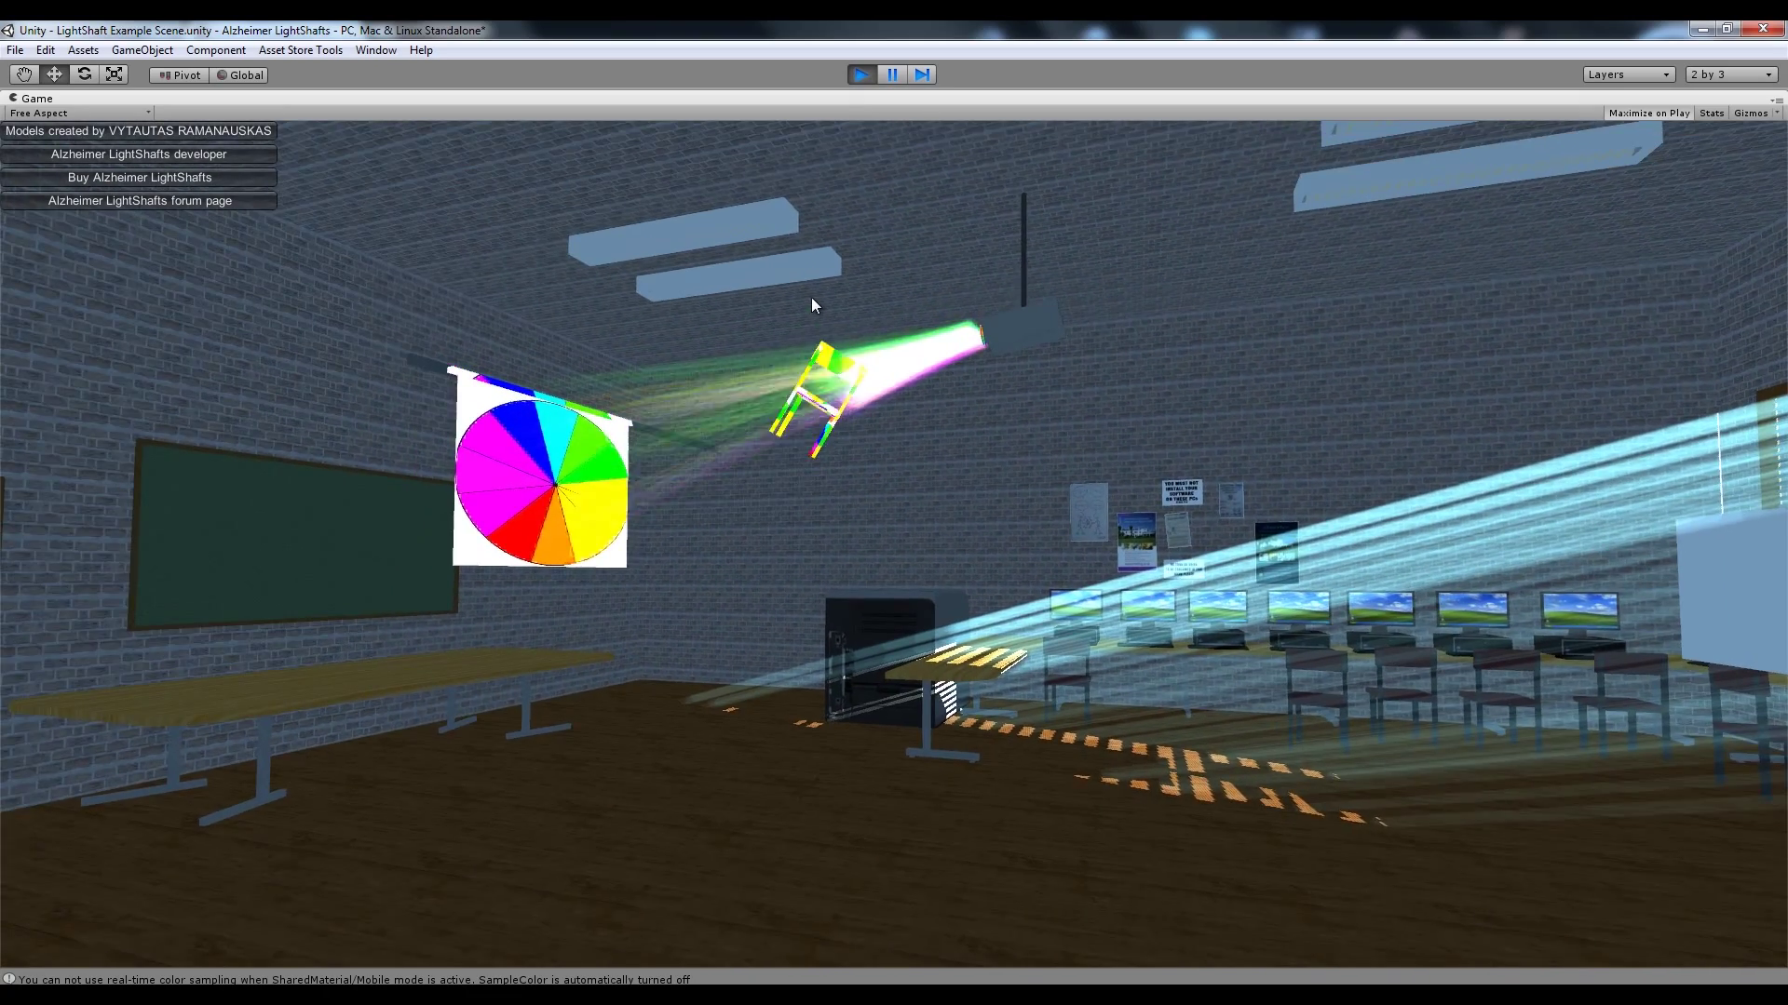
{"action": "key", "text": "s"}
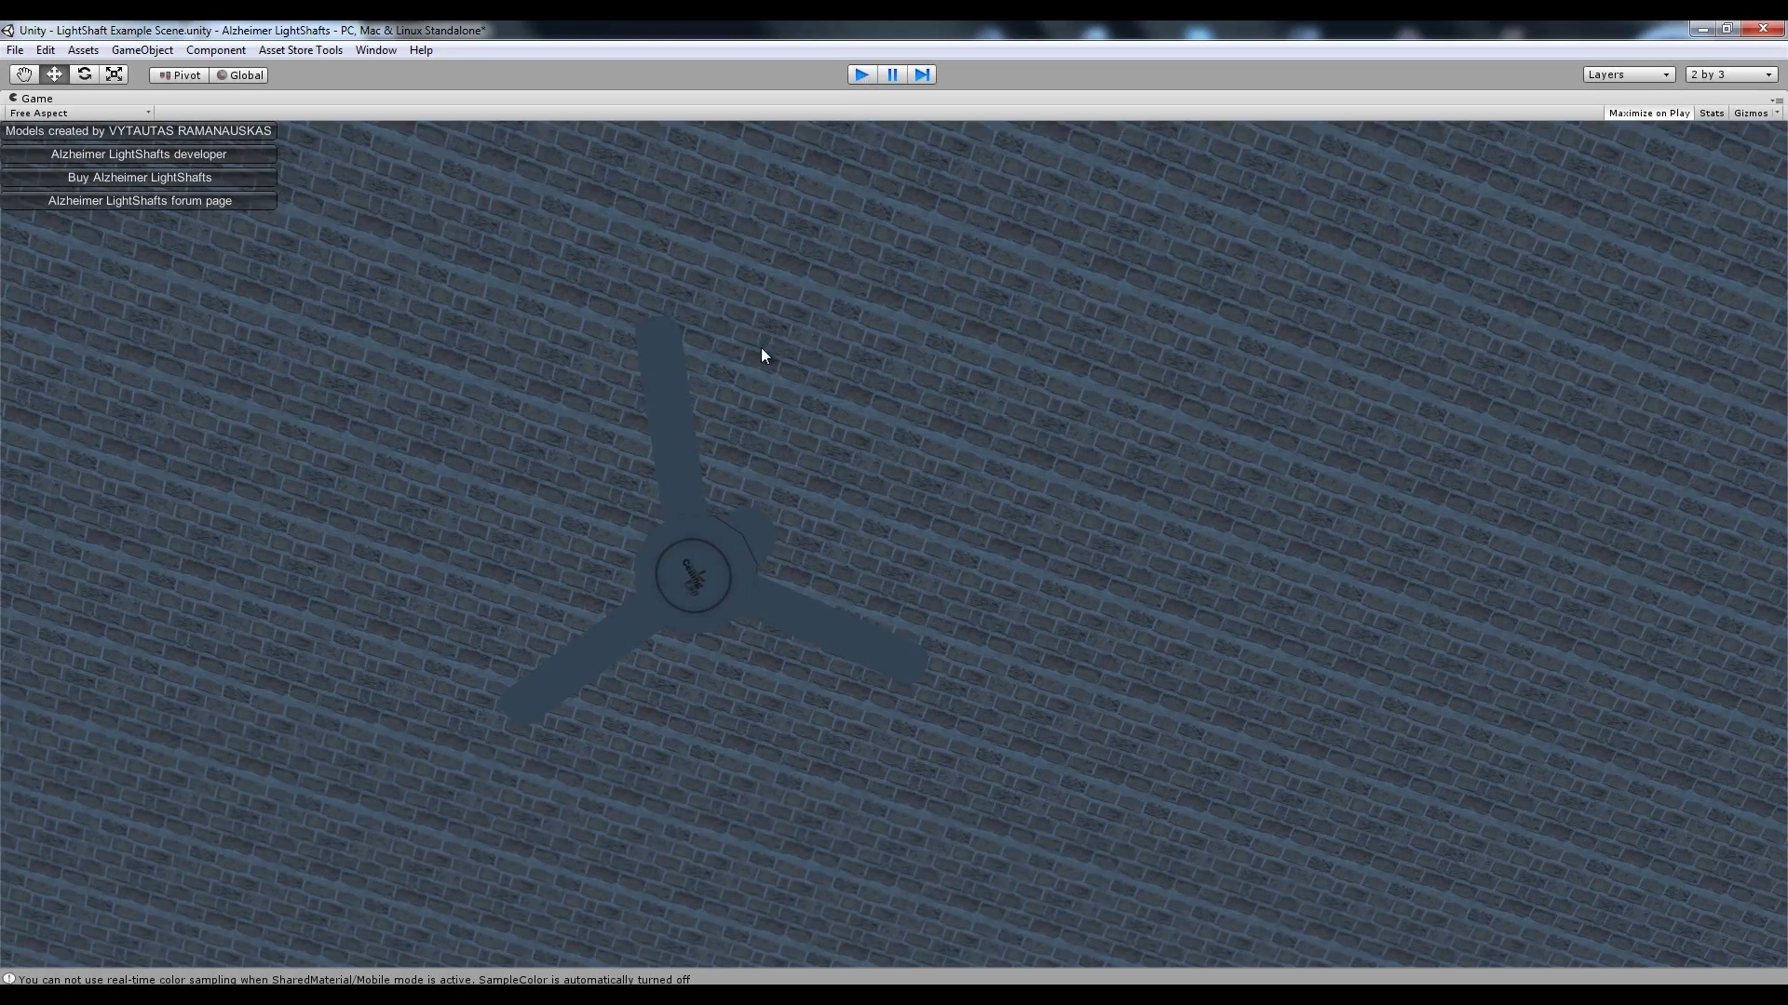
{"action": "key", "text": "ctrl+p"}
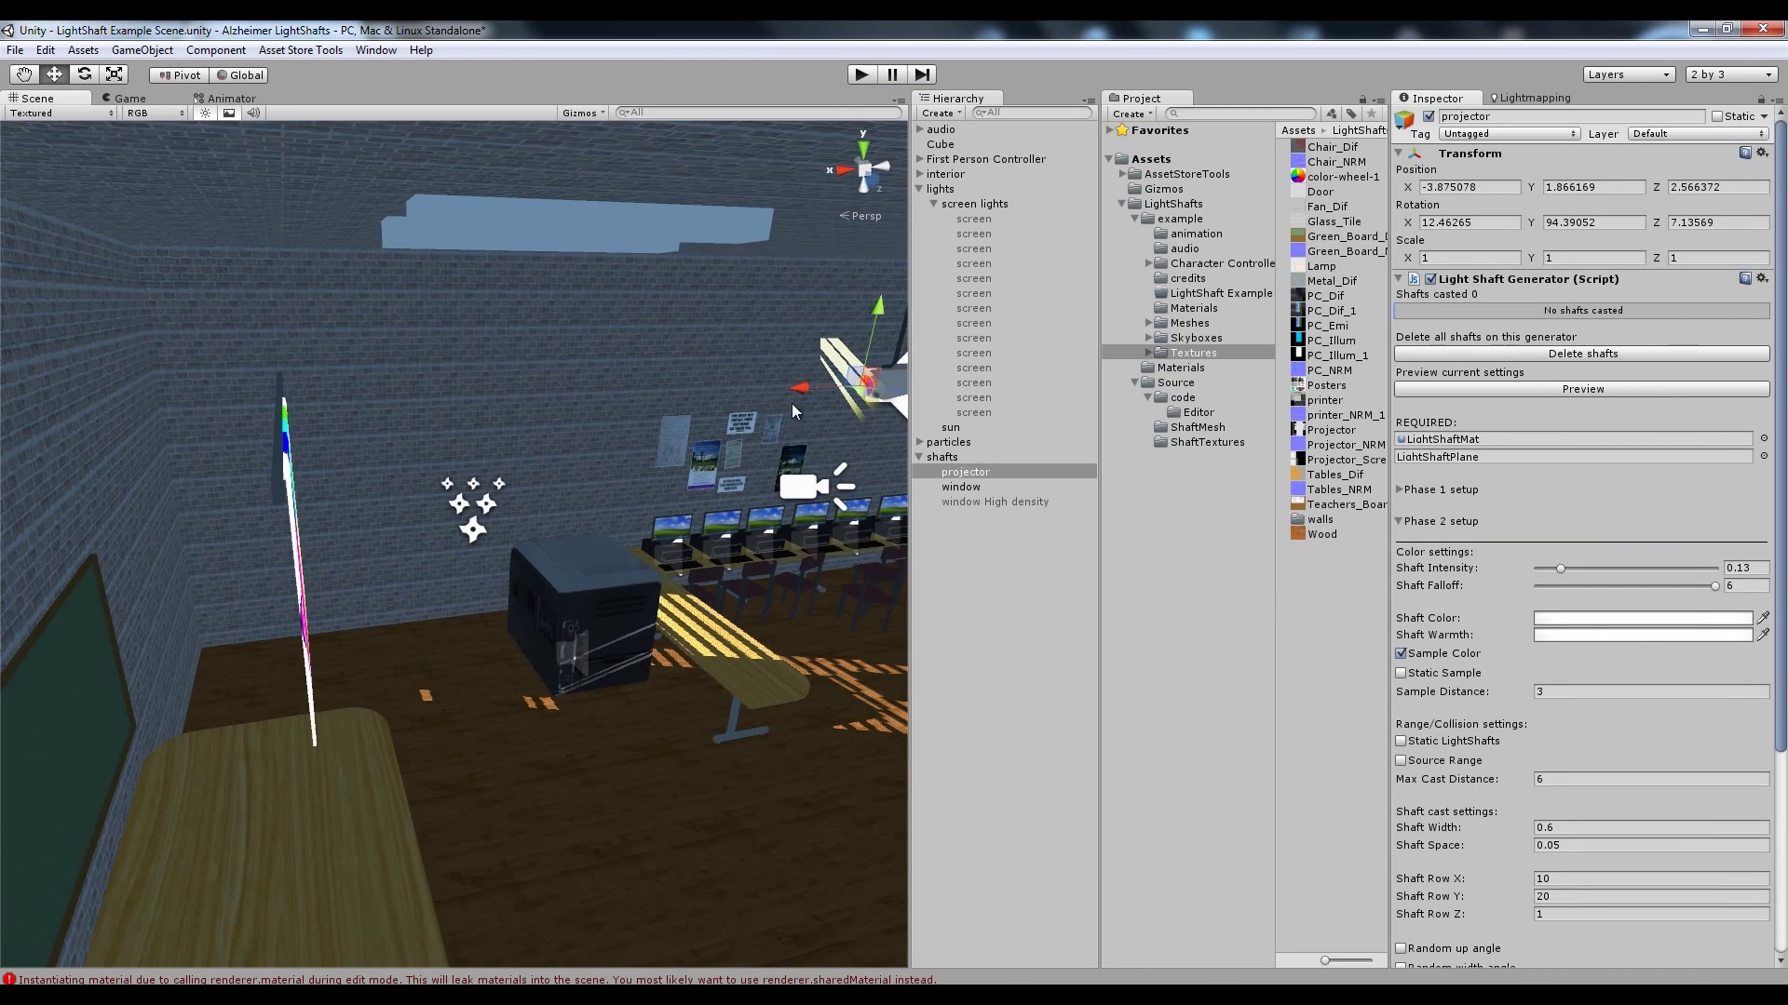
Deactivate the projector and window shaft generator objects
{"action": "left_click", "coordinate": [994, 472]}
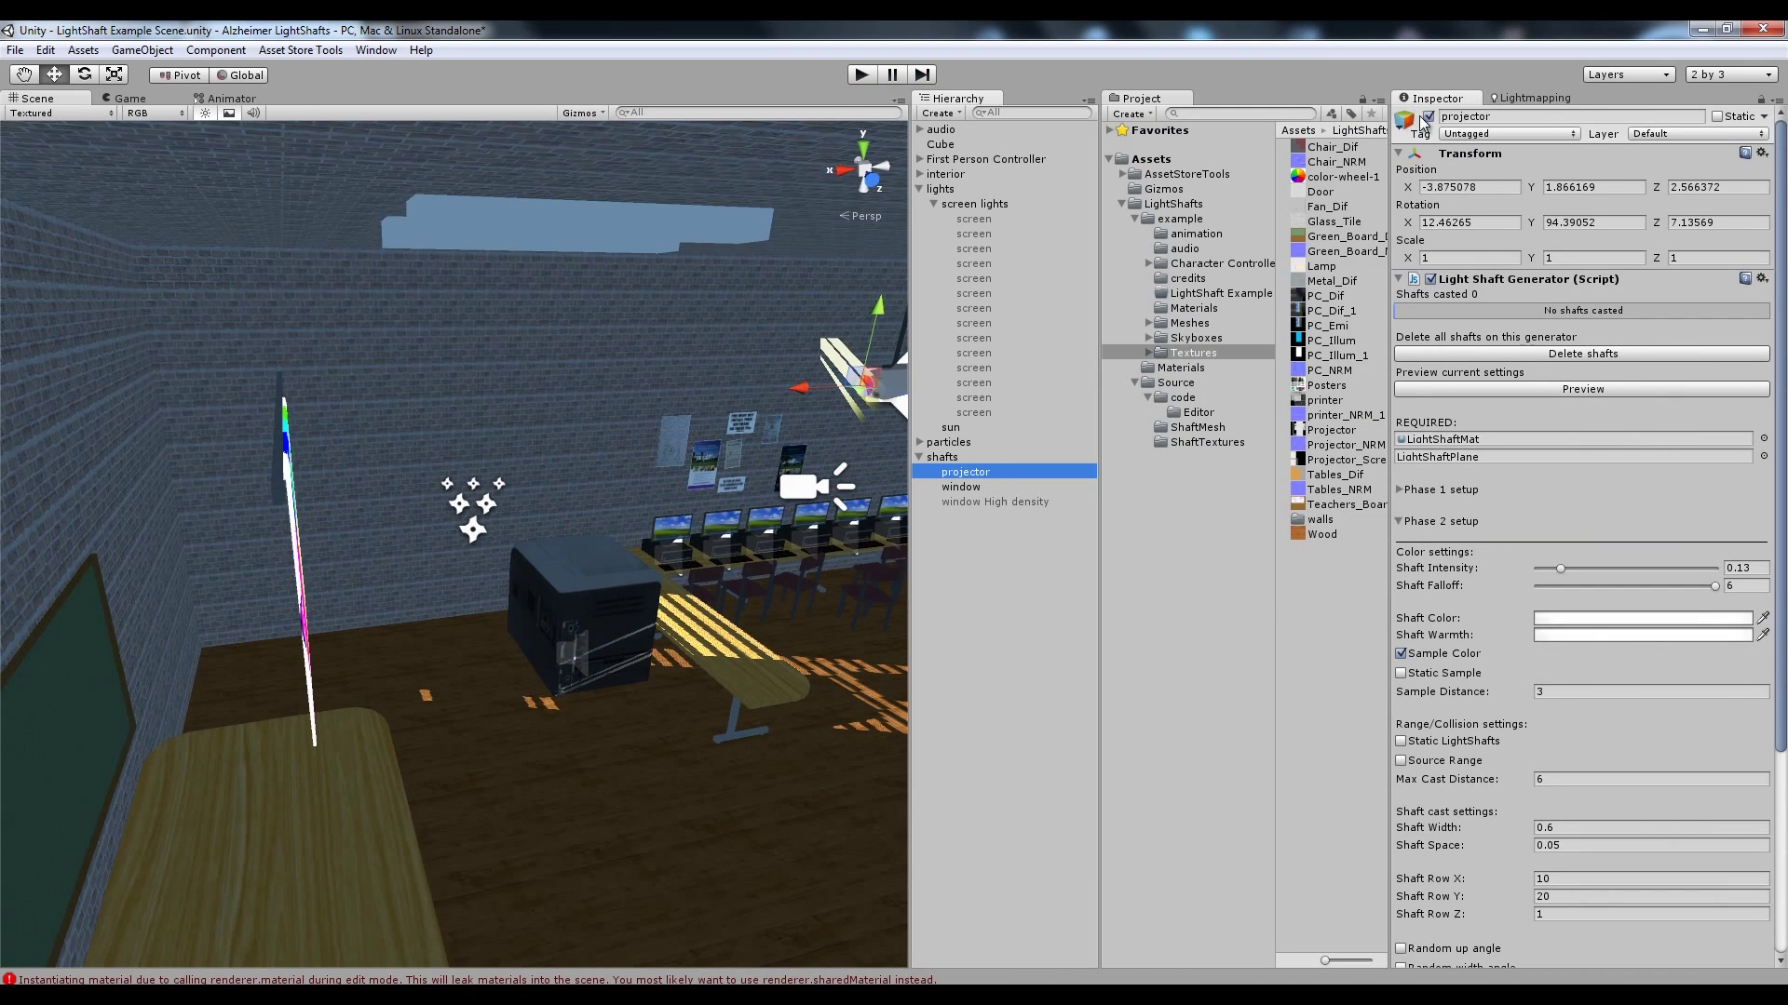
{"action": "left_click", "coordinate": [1426, 117]}
{"action": "left_click", "coordinate": [1014, 487]}
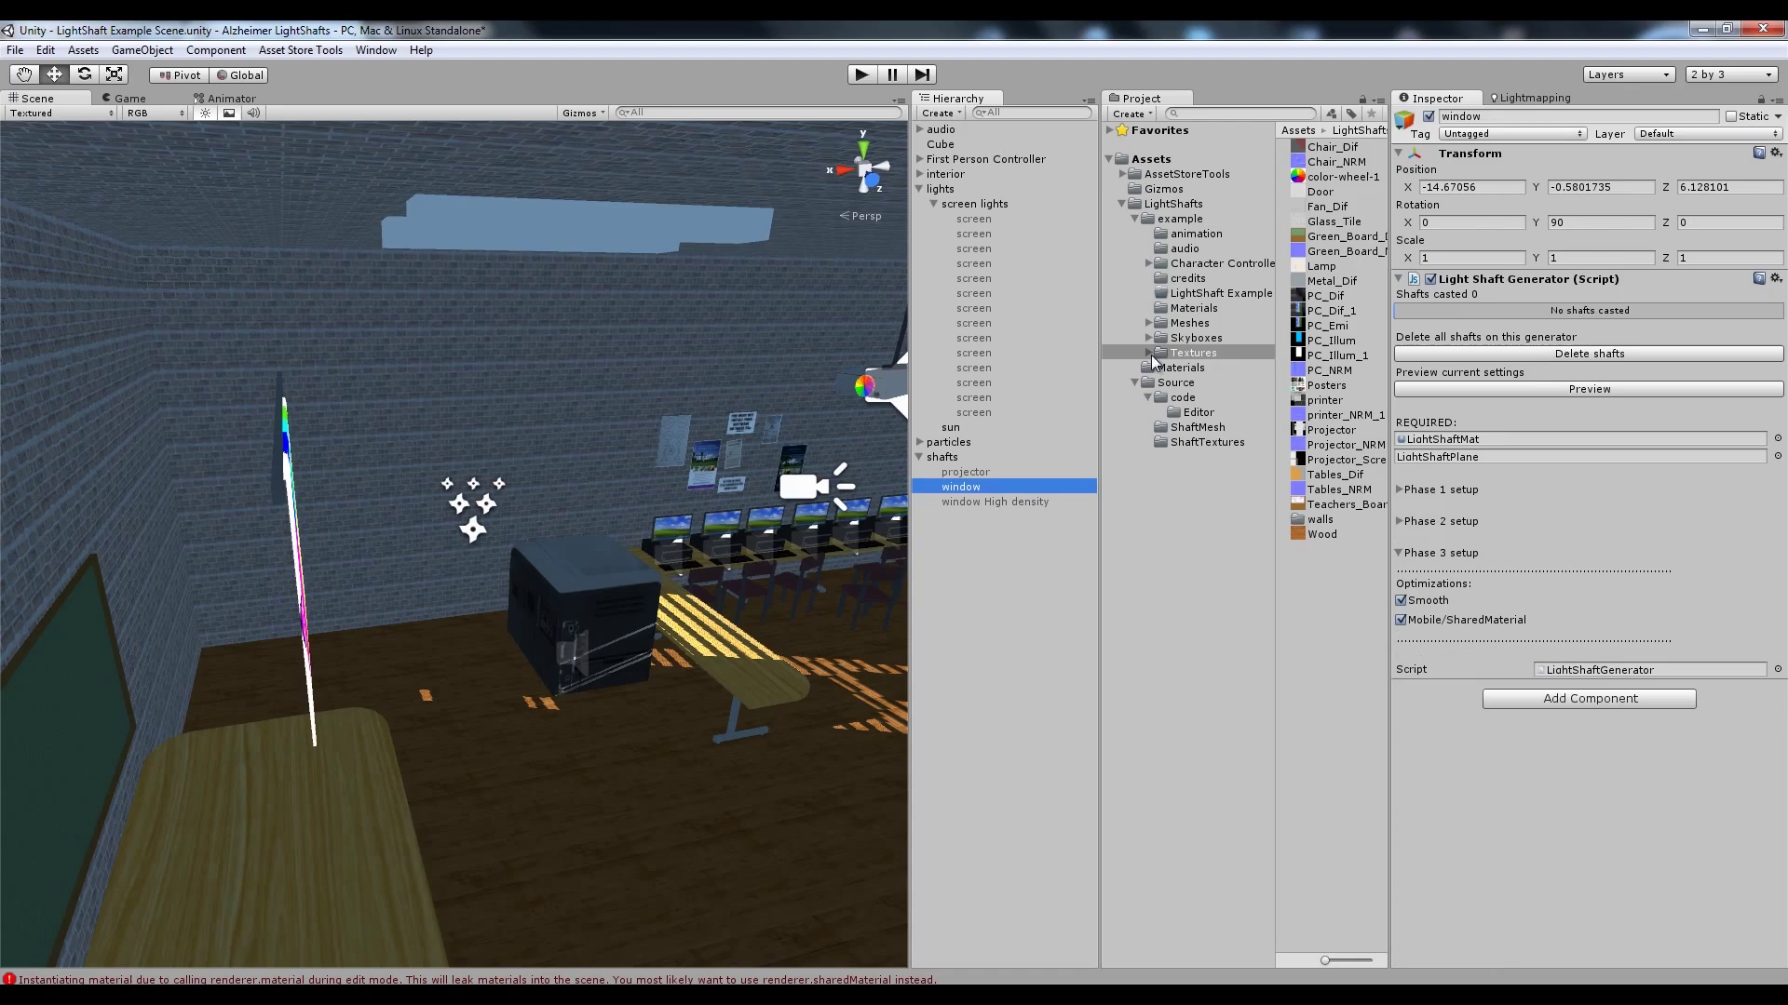
{"action": "left_click", "coordinate": [1429, 117]}
Activate the window High density object and review its generator settings, bringing the windows into view
{"action": "left_click", "coordinate": [1002, 503]}
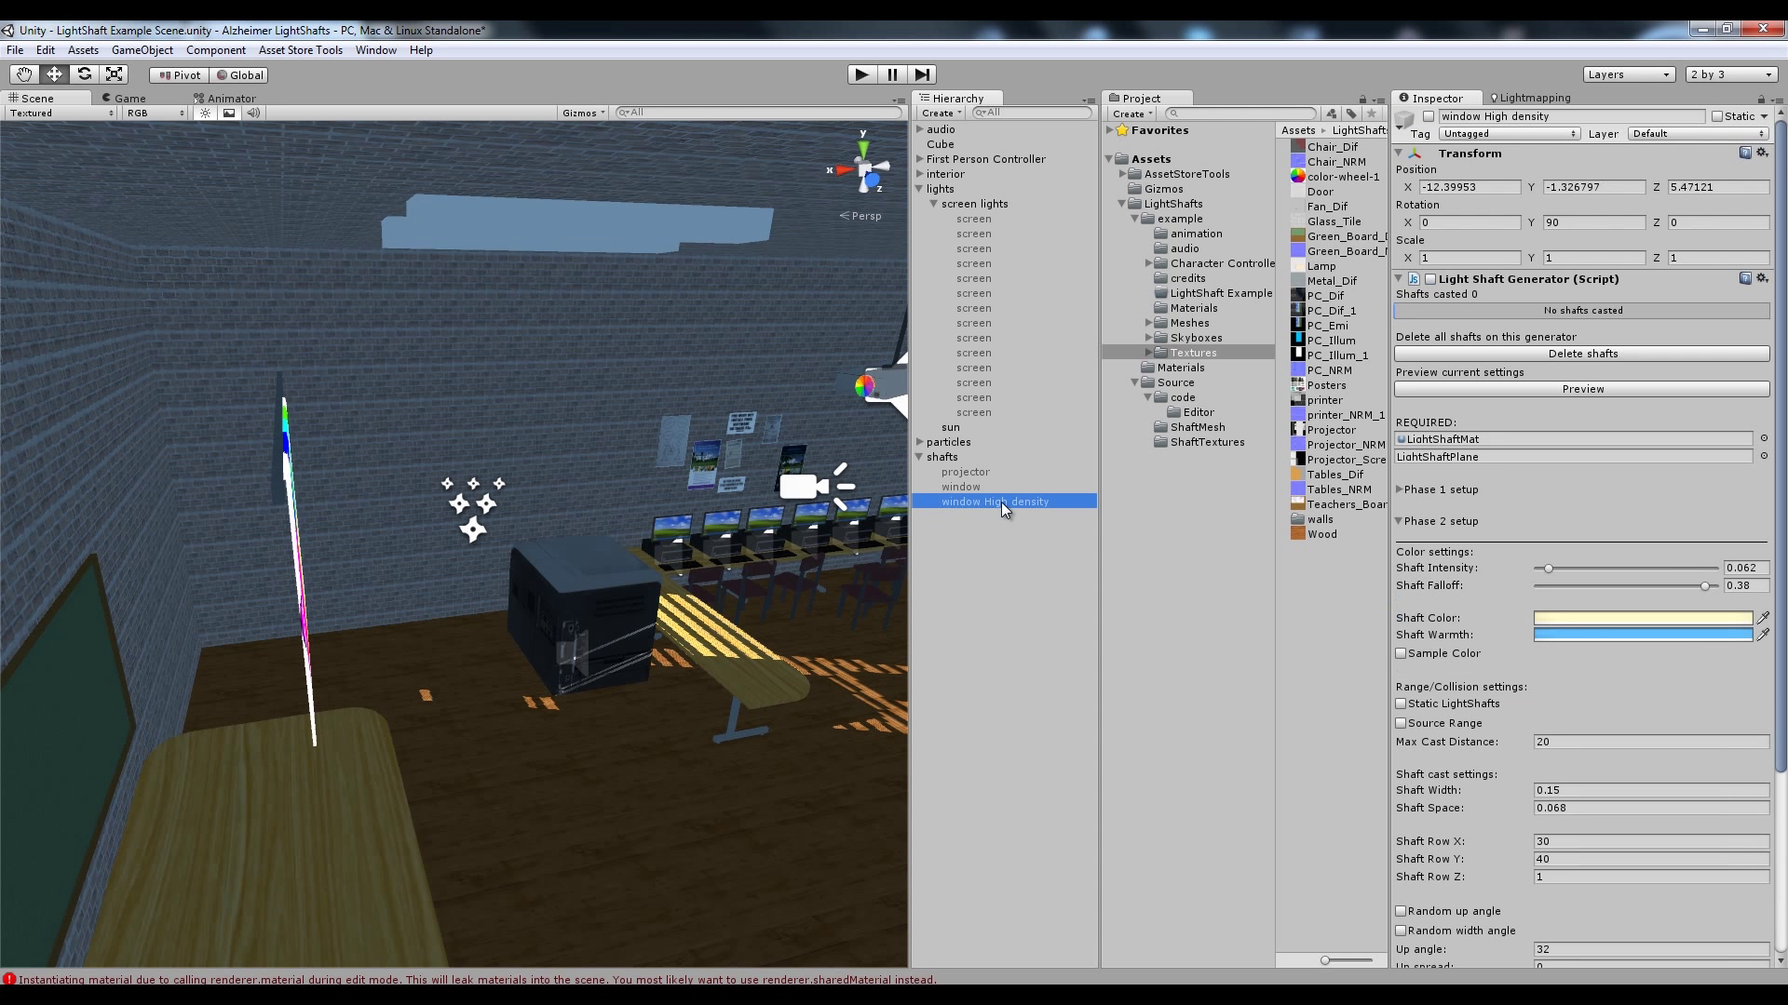
{"action": "left_click", "coordinate": [1428, 118]}
{"action": "left_click_drag", "start_coordinate": [1782, 255], "coordinate": [1786, 484]}
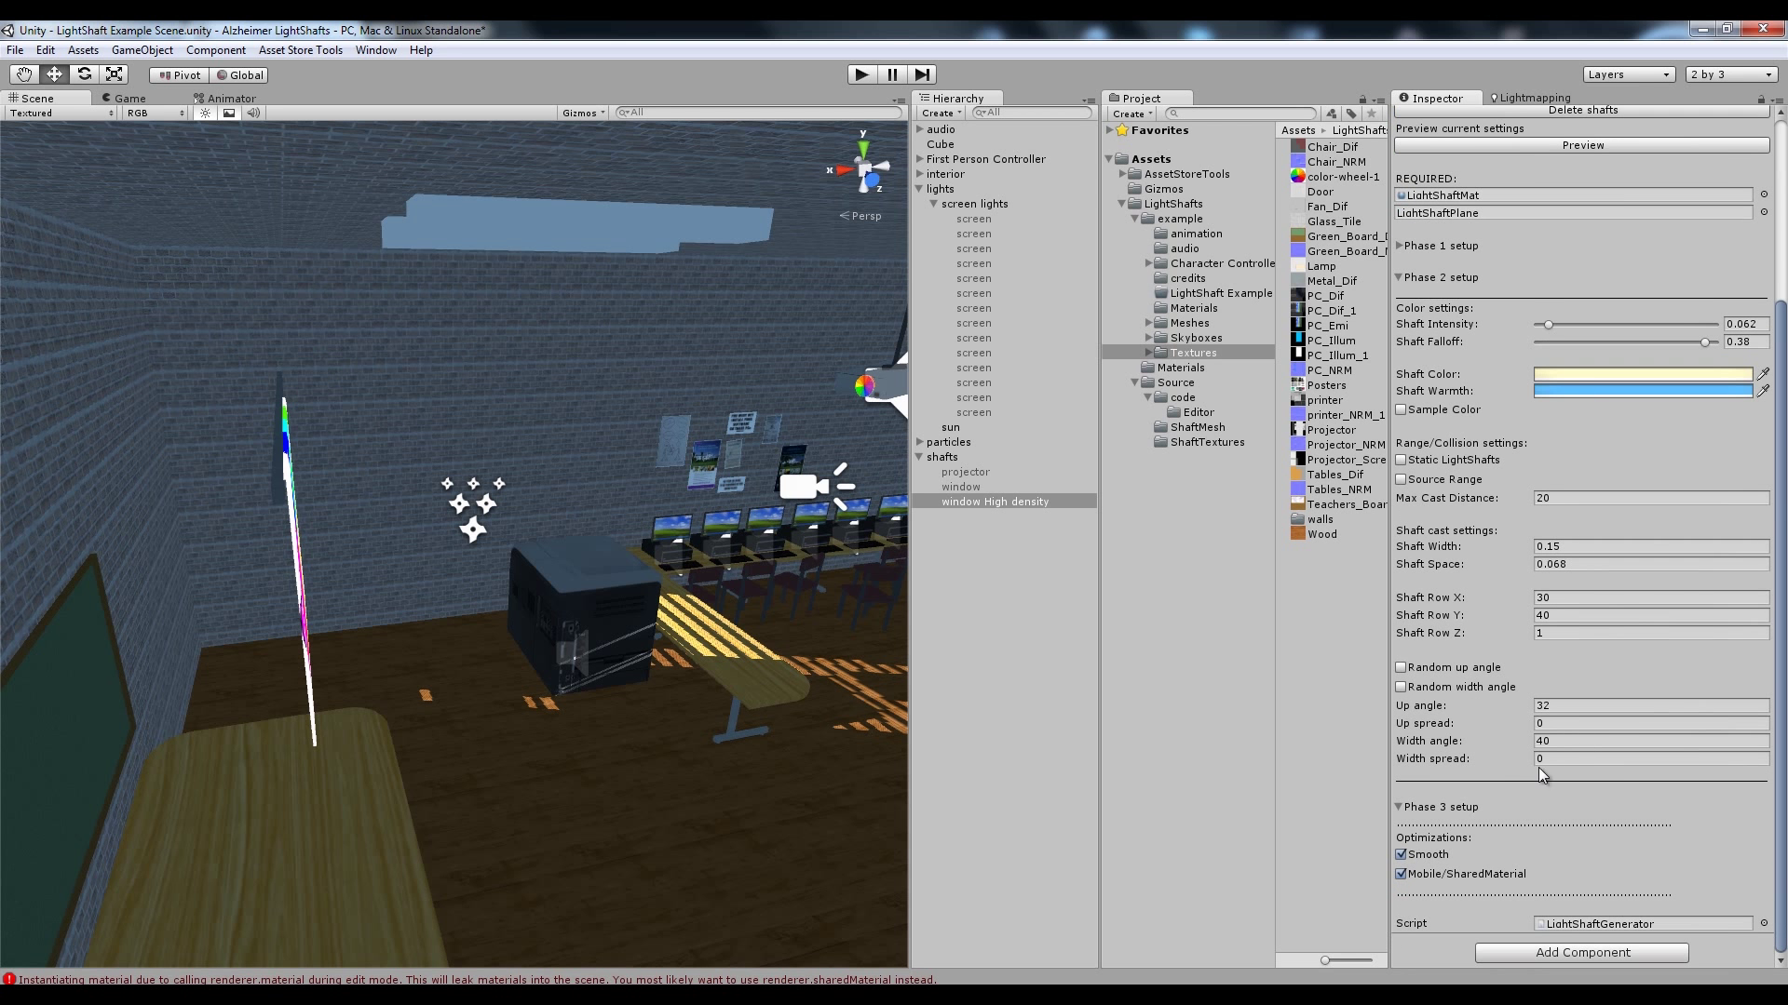
{"action": "left_click_drag", "start_coordinate": [1786, 597], "coordinate": [1785, 407]}
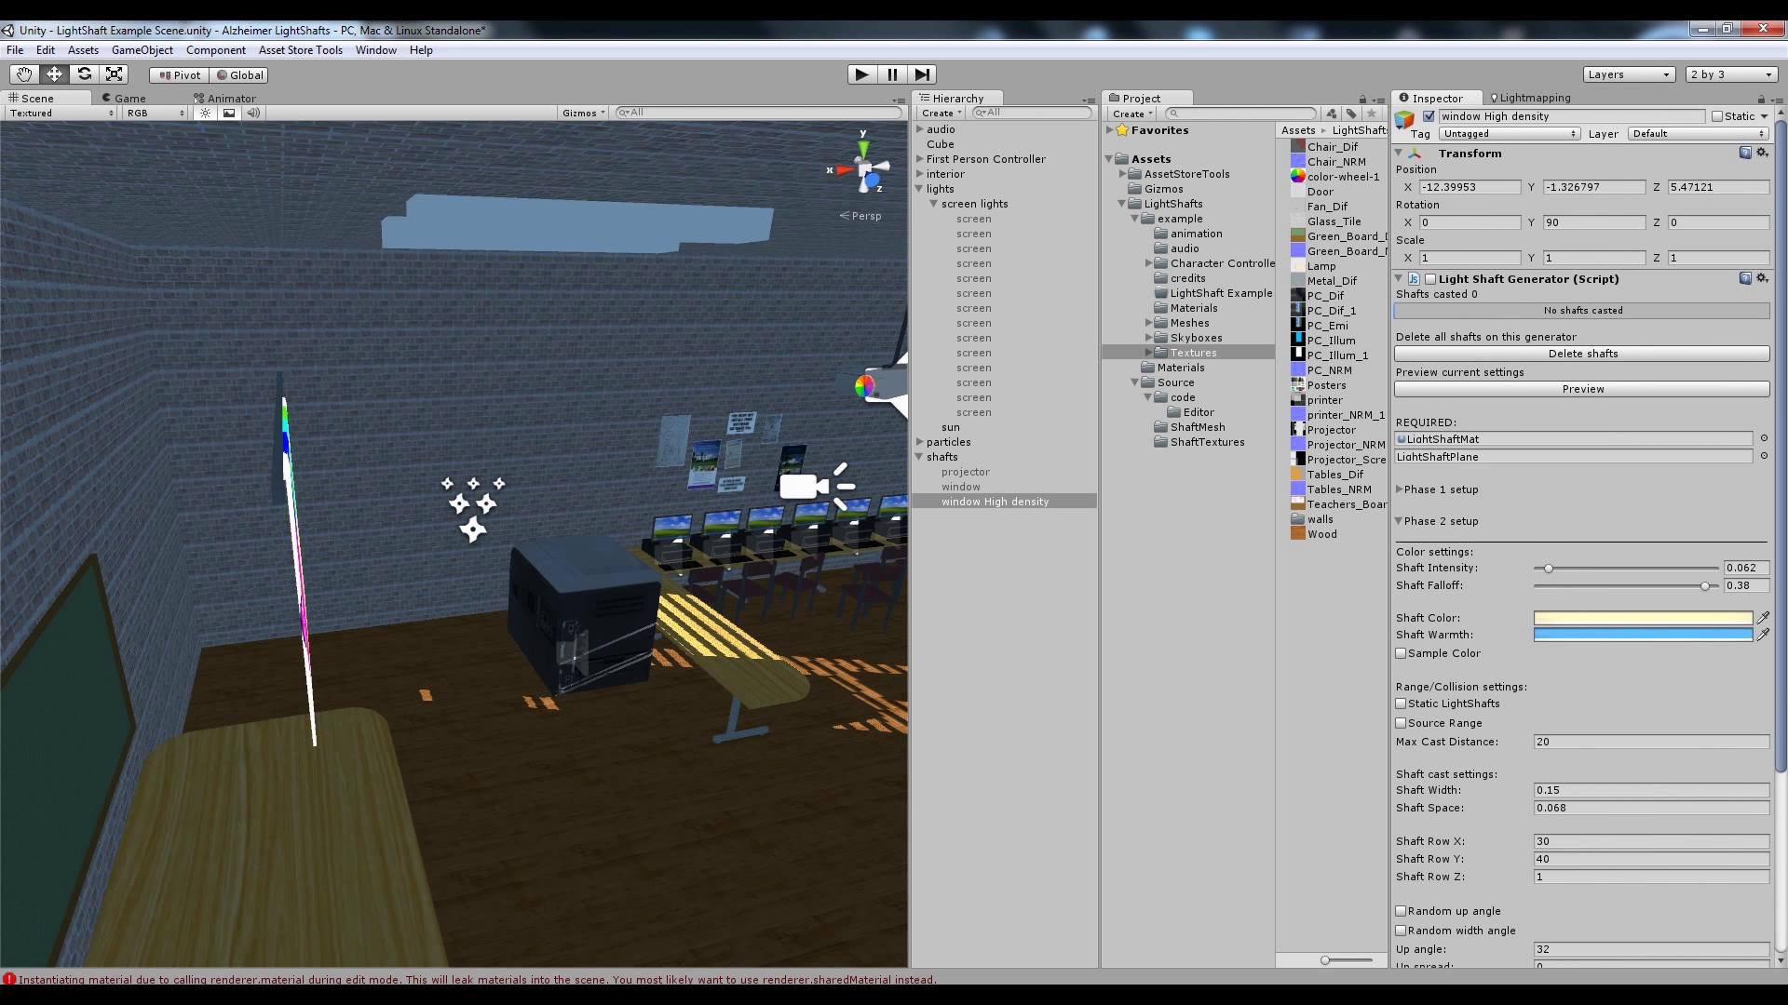
{"action": "right_click_drag", "start_coordinate": [581, 562], "coordinate": [721, 565]}
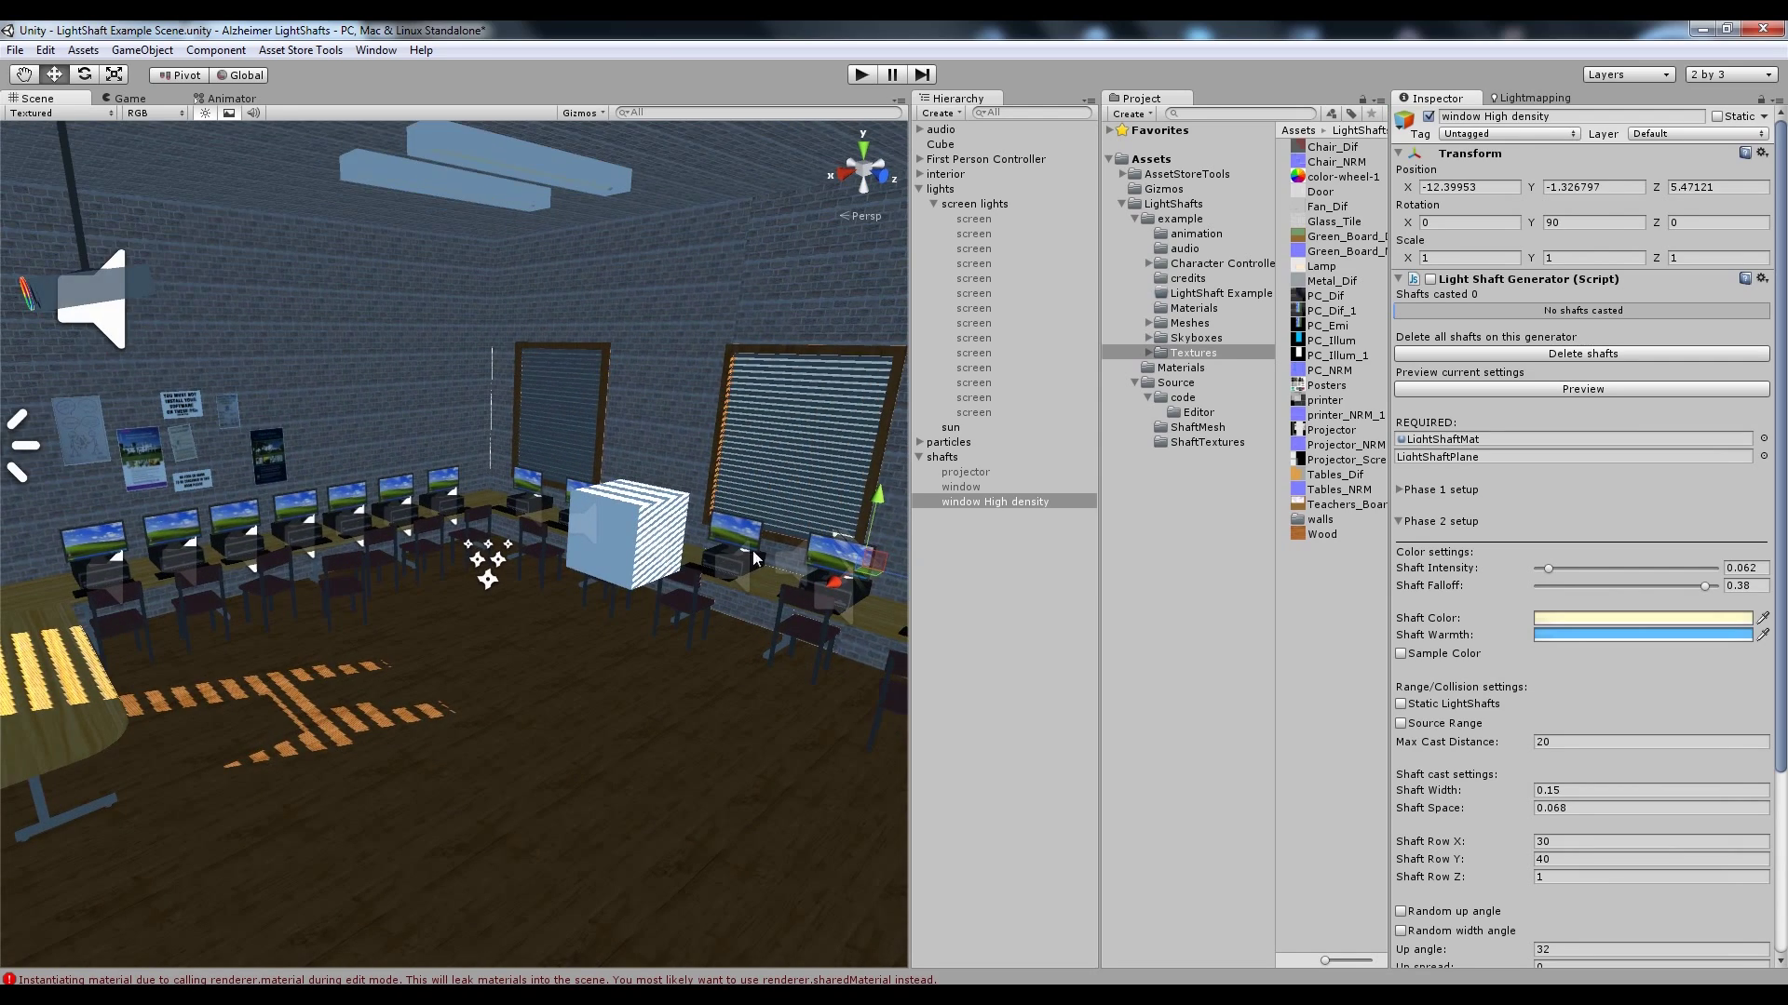
Activate the window object, turn off Mobile/SharedMaterial on its generator, and preview its shafts
{"action": "left_click", "coordinate": [1005, 488]}
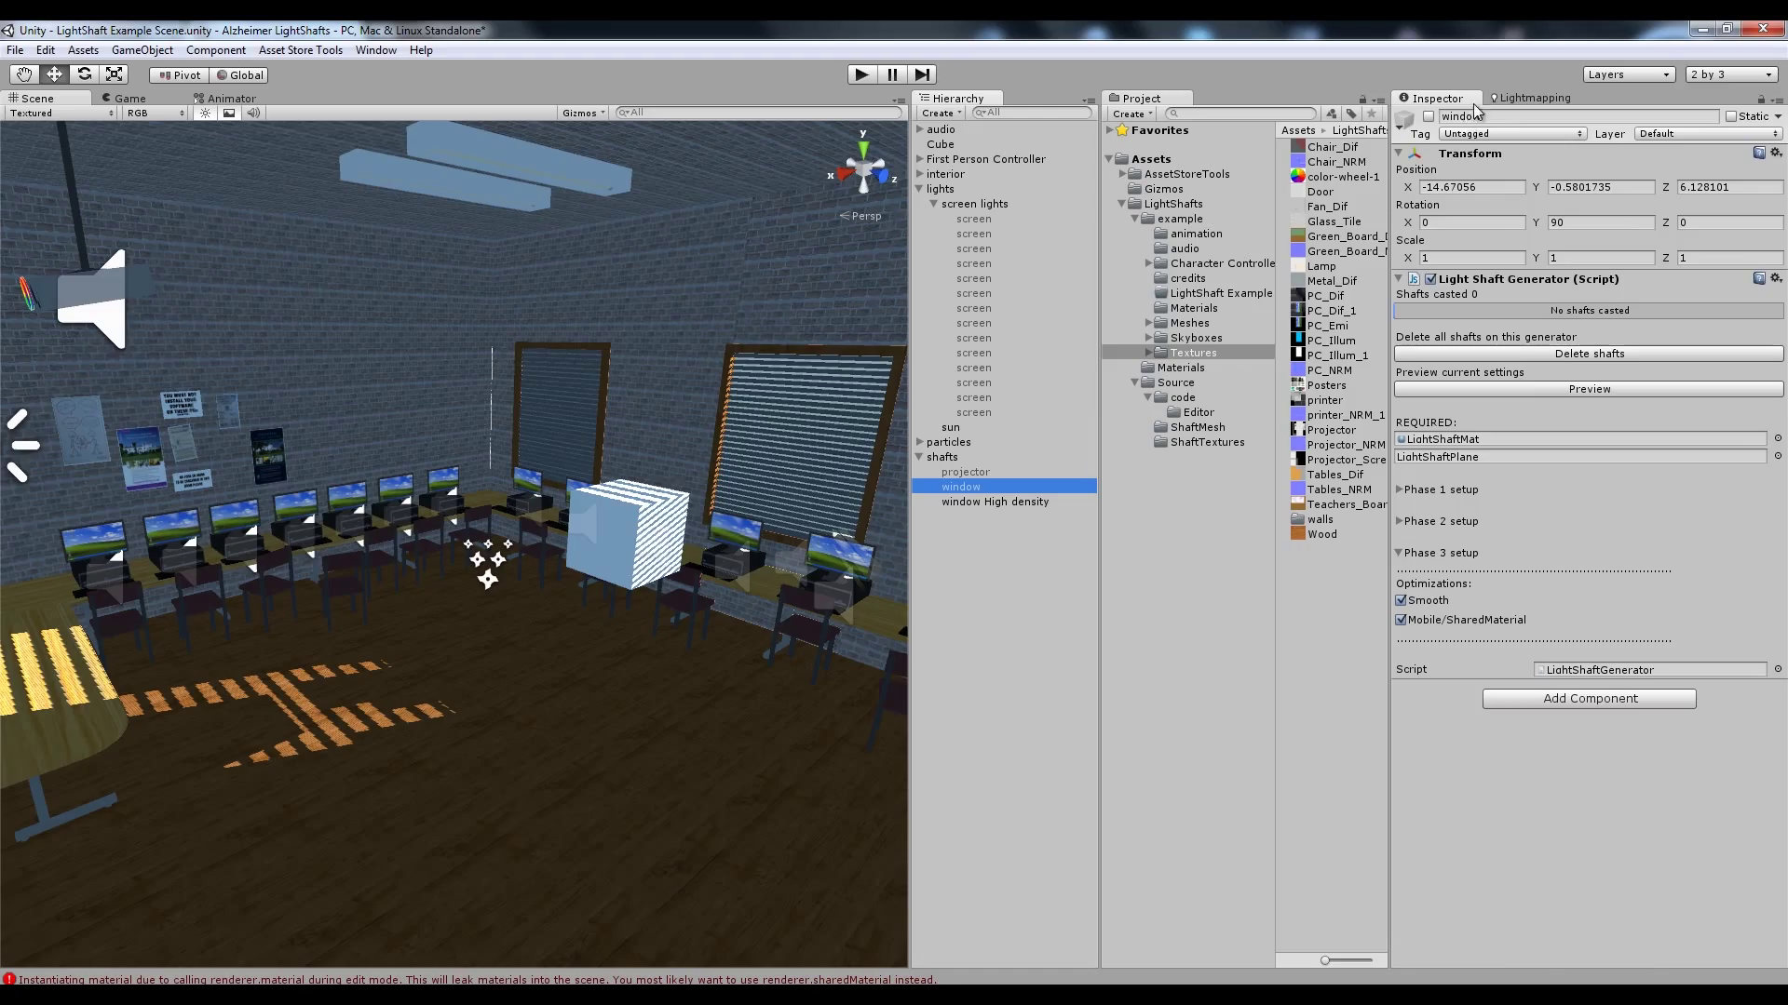
{"action": "left_click", "coordinate": [1430, 117]}
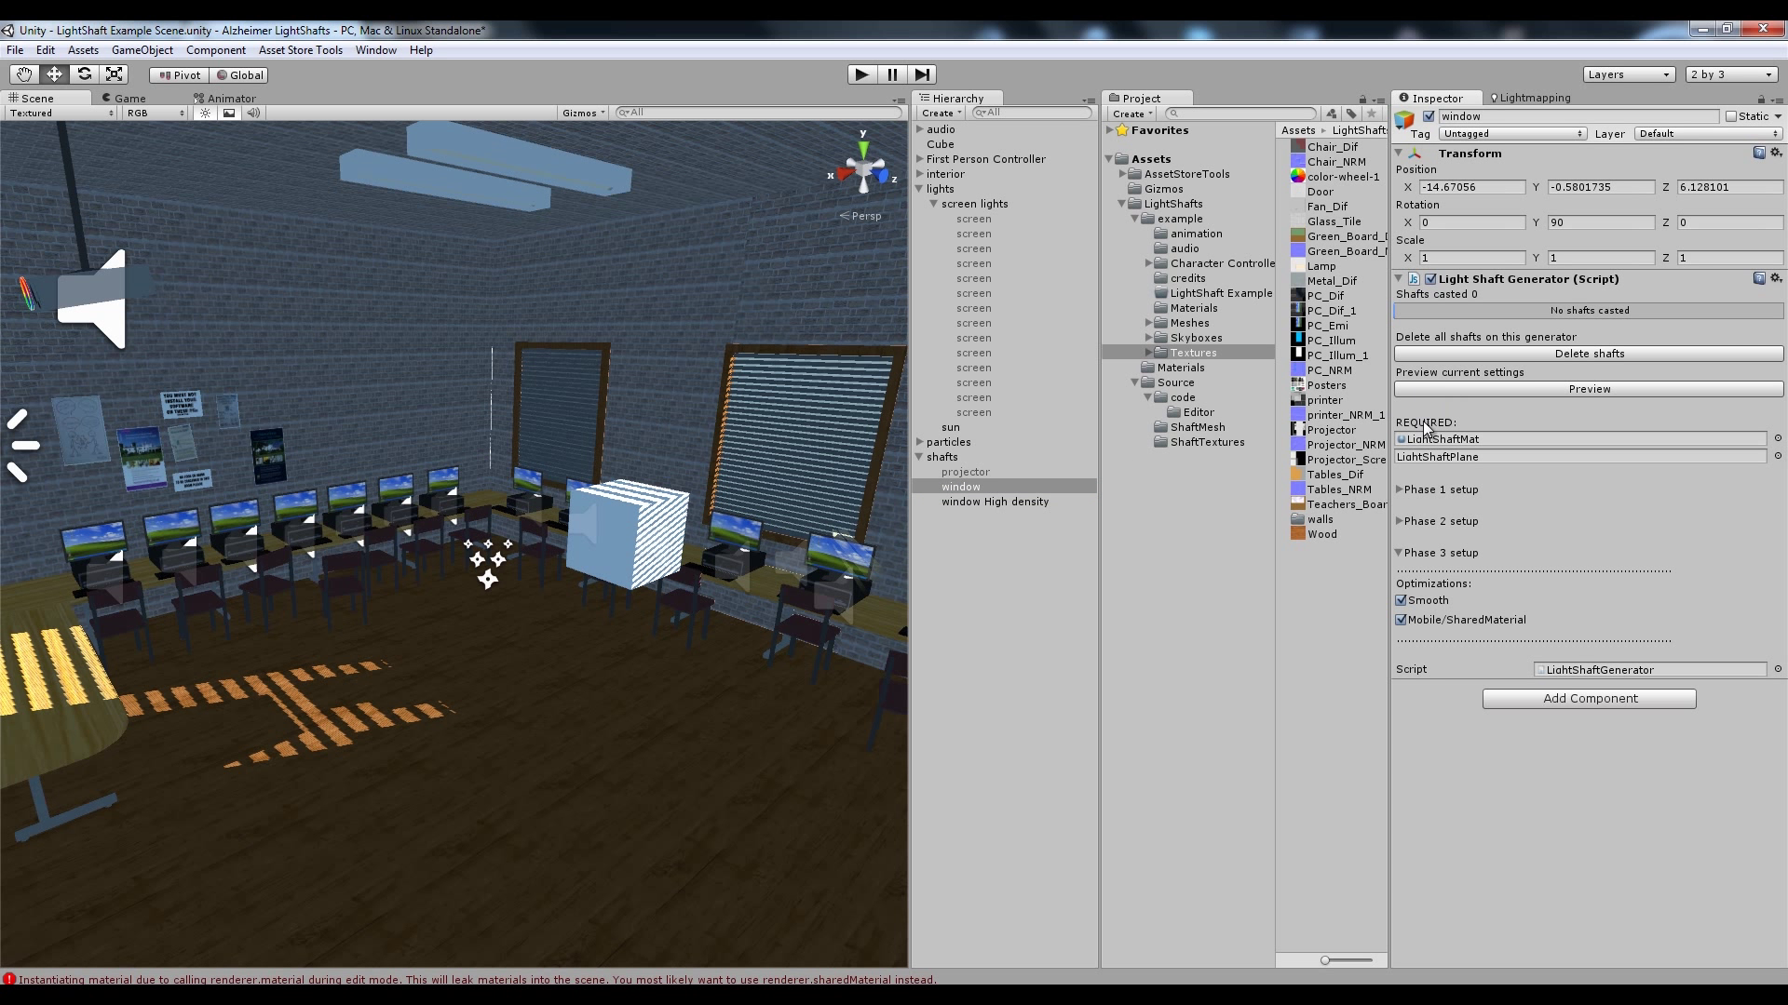
{"action": "left_click", "coordinate": [1426, 622]}
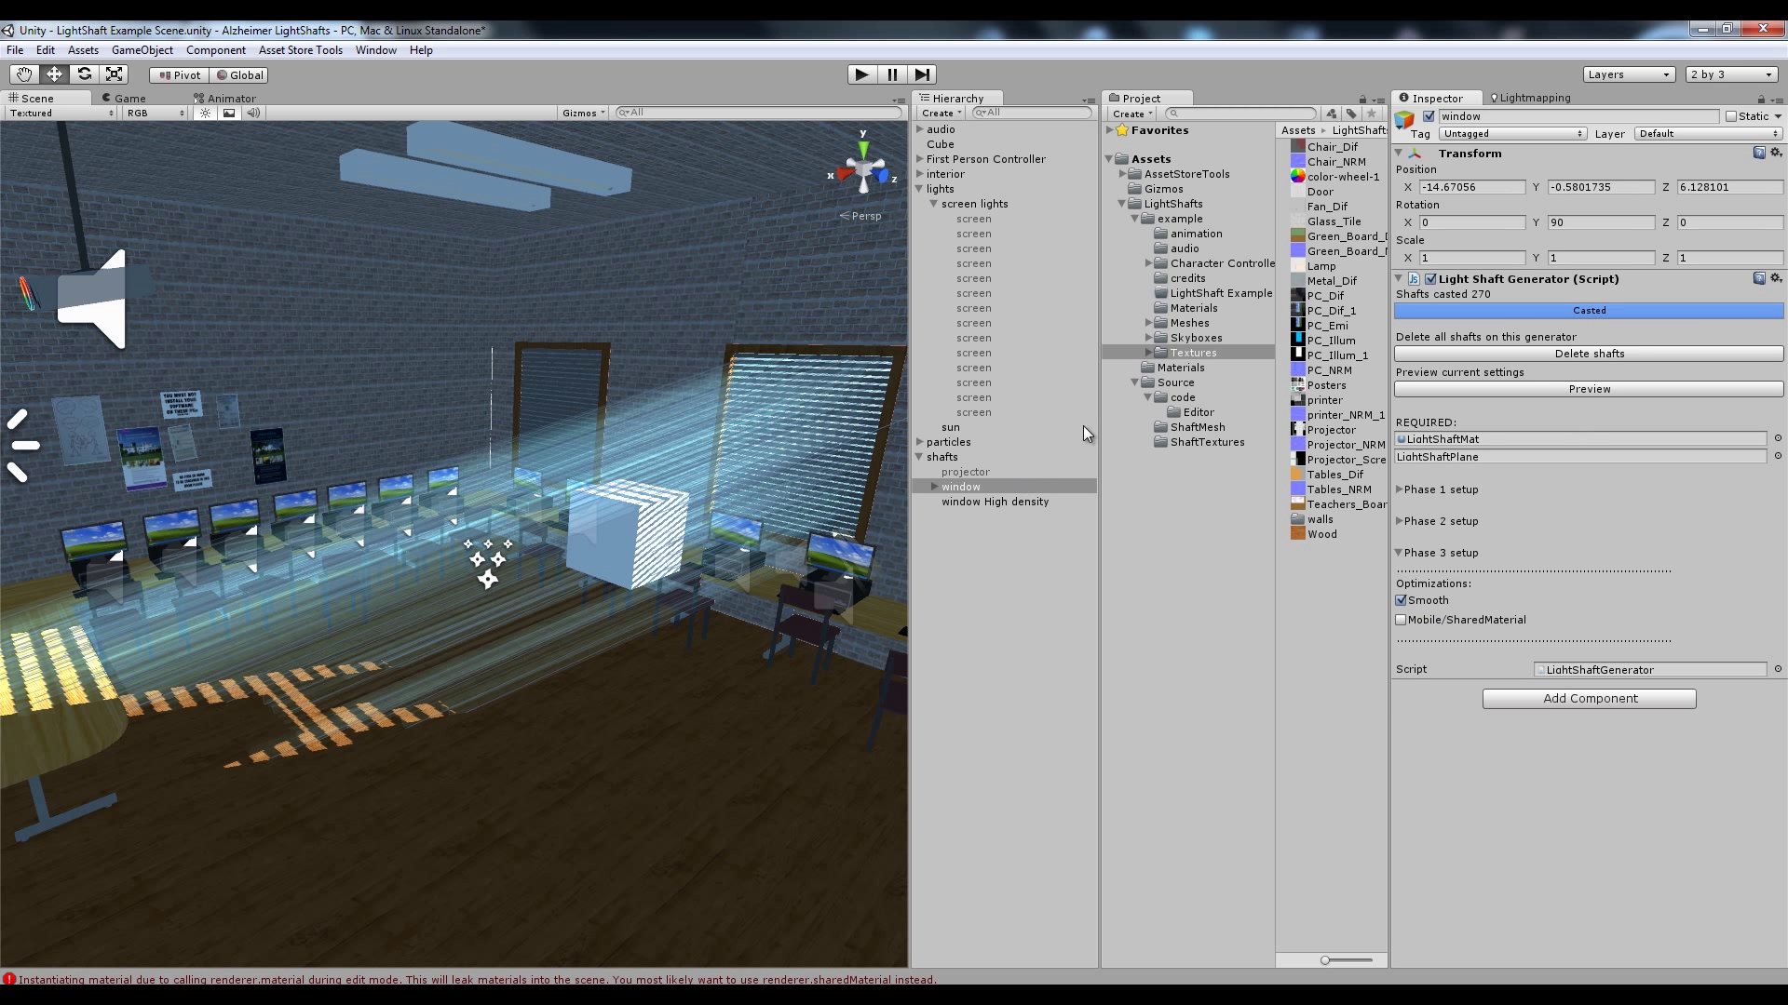
Deactivate the window object and delete the shafts cast by its generator
{"action": "left_click", "coordinate": [1428, 117]}
{"action": "left_click", "coordinate": [1027, 506]}
{"action": "left_click", "coordinate": [1011, 486]}
{"action": "left_click", "coordinate": [1589, 354]}
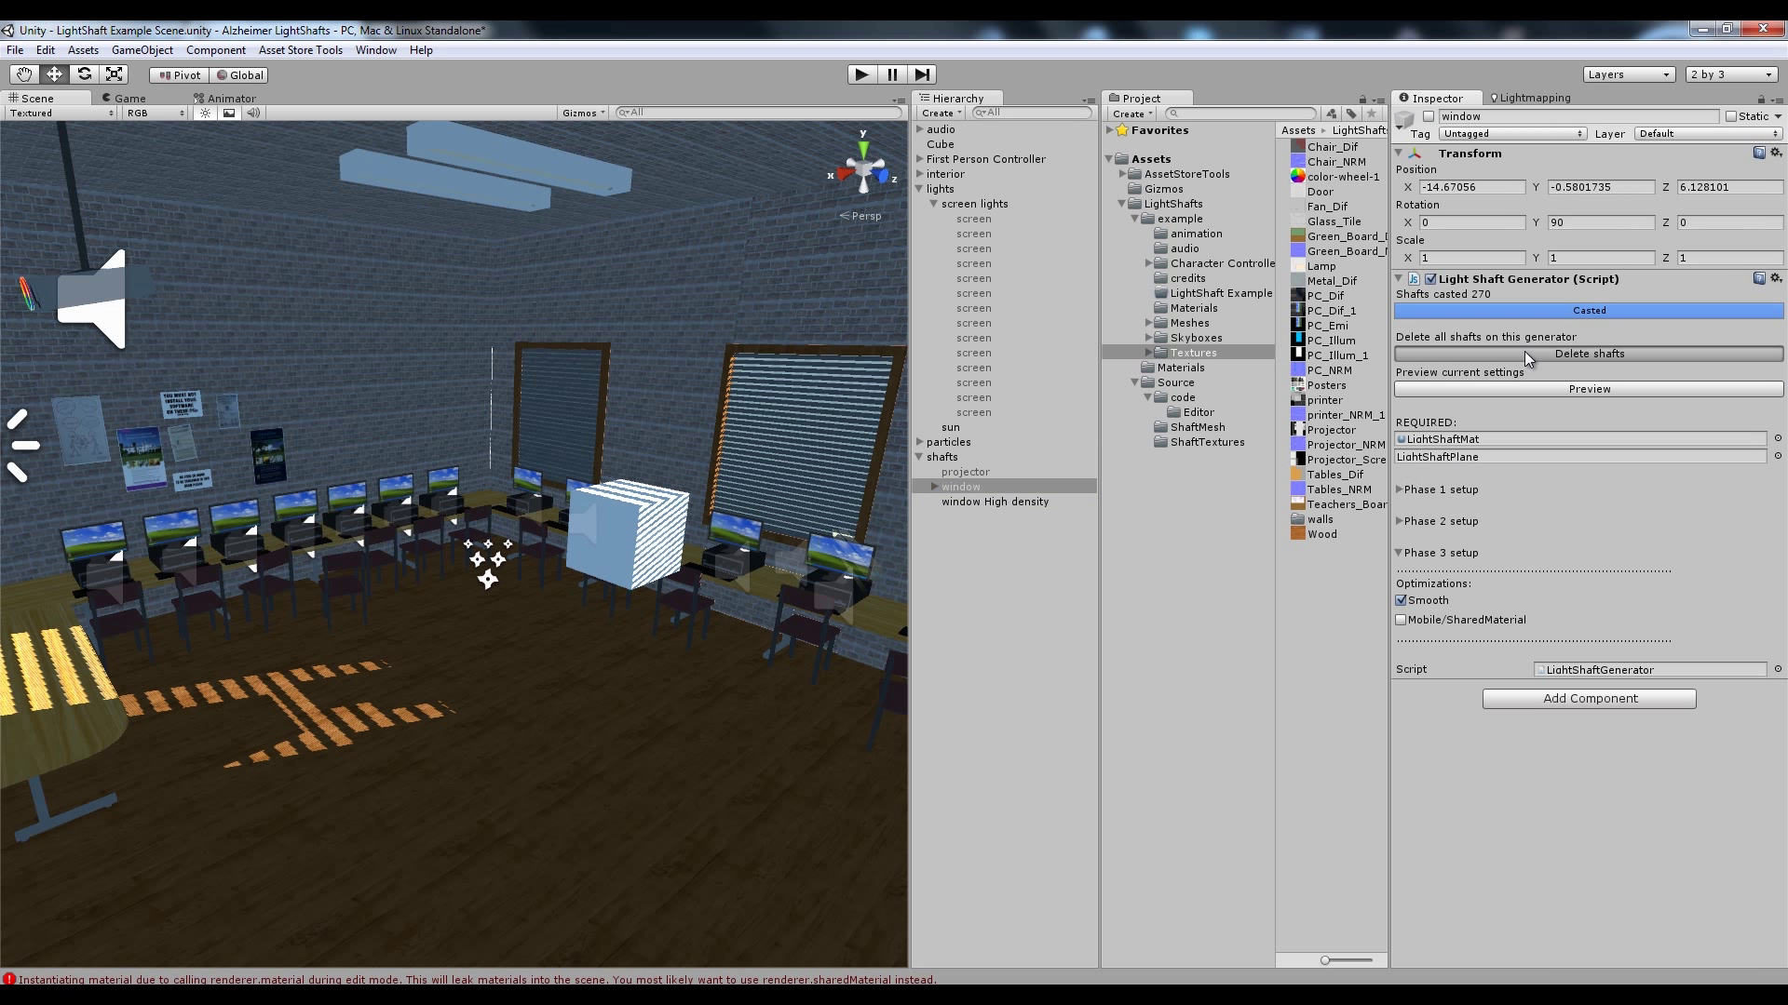
Preview the shafts of the window High density generator and inspect them around the cube with the object deselected
{"action": "left_click", "coordinate": [1007, 506]}
{"action": "left_click", "coordinate": [1403, 522]}
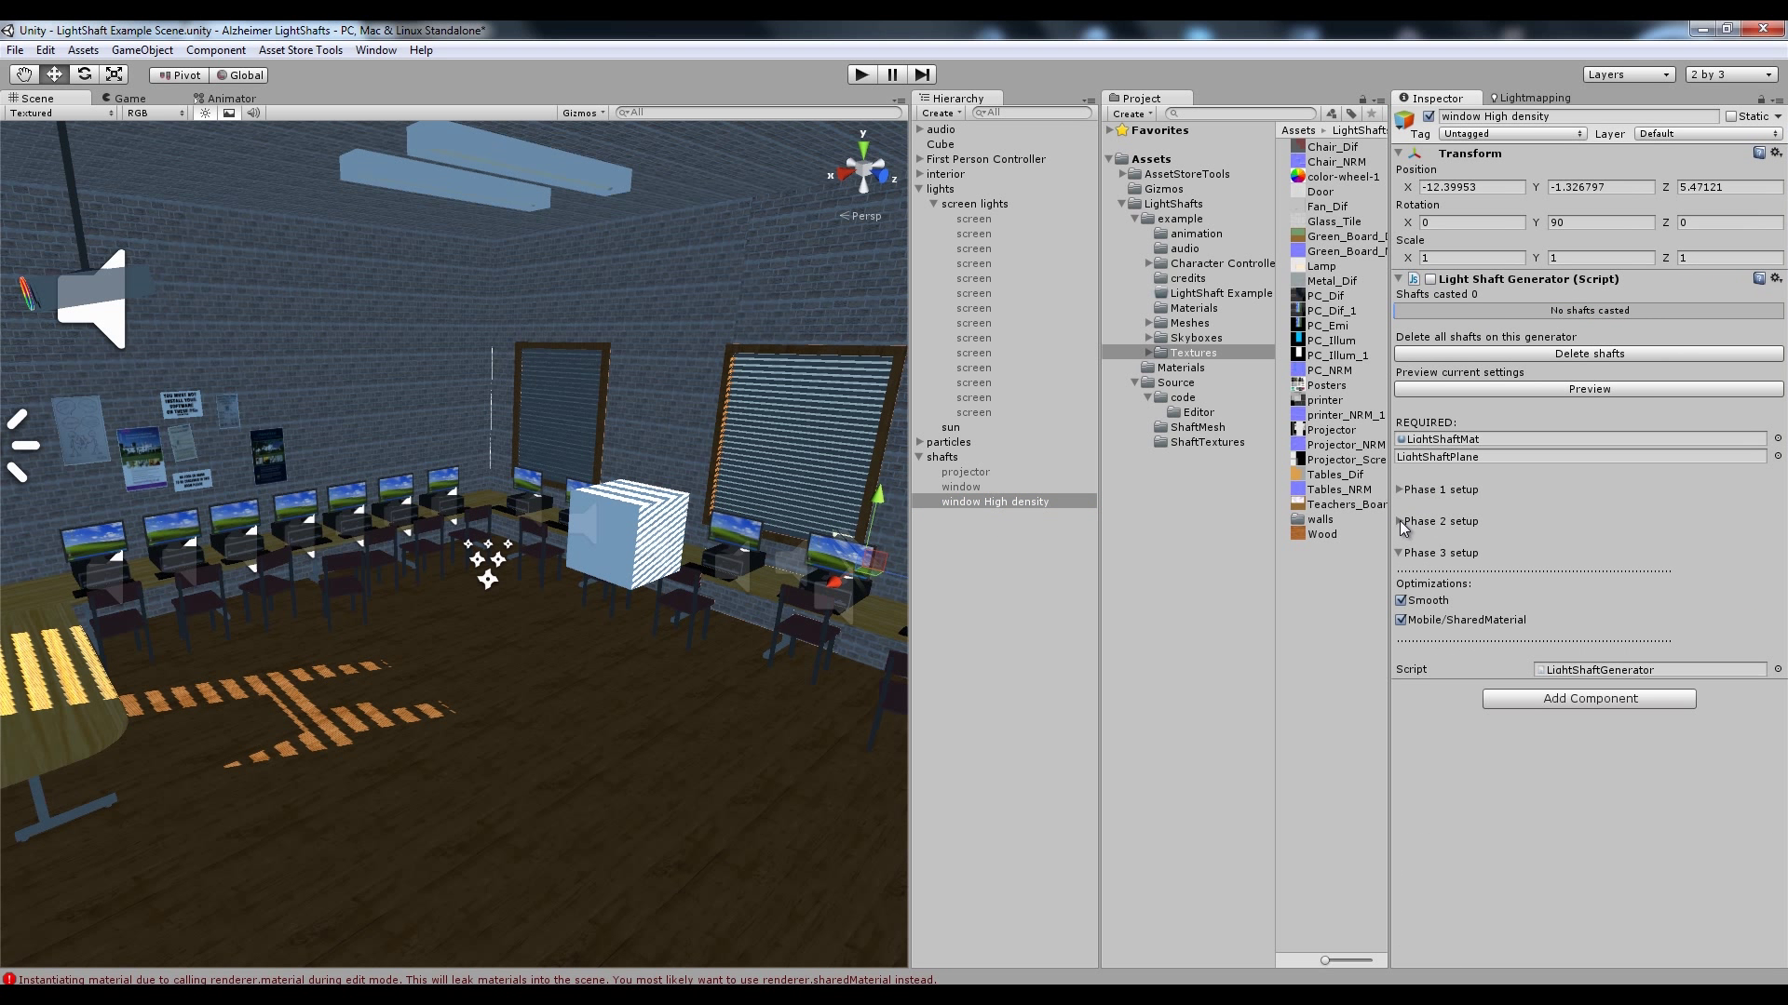
{"action": "left_click", "coordinate": [1505, 391]}
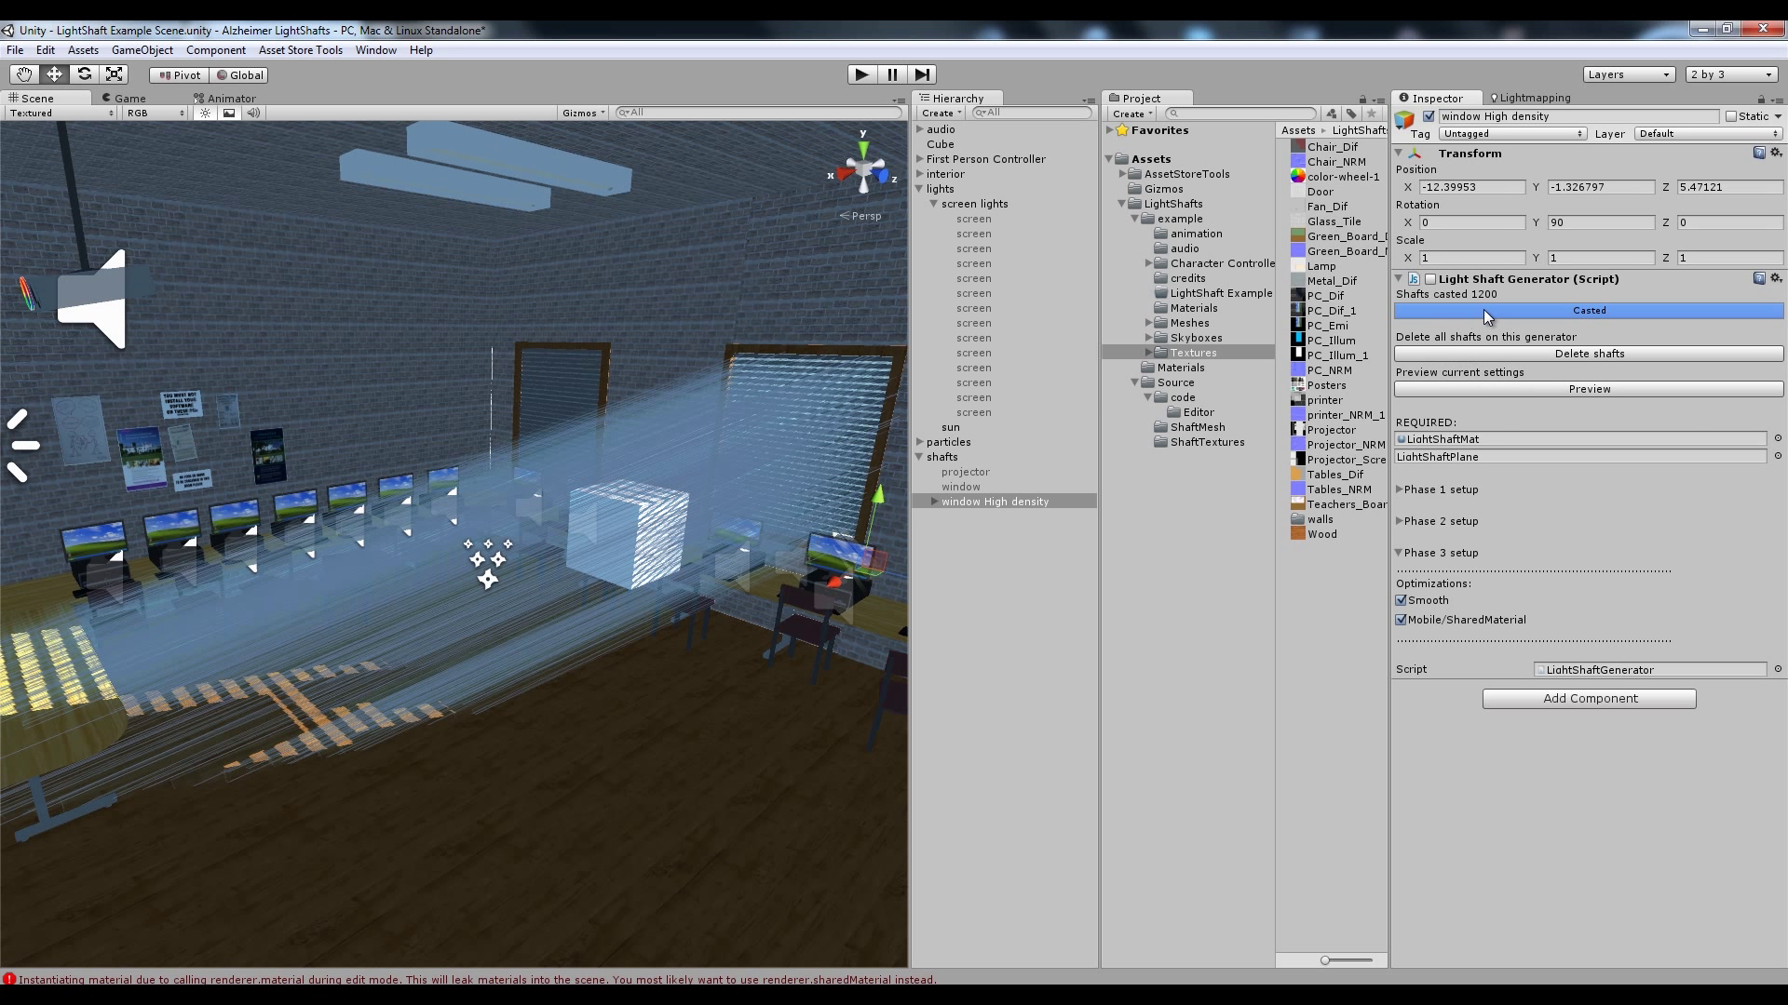
{"action": "right_click_drag", "start_coordinate": [689, 430], "coordinate": [768, 405]}
{"action": "left_click", "coordinate": [992, 625]}
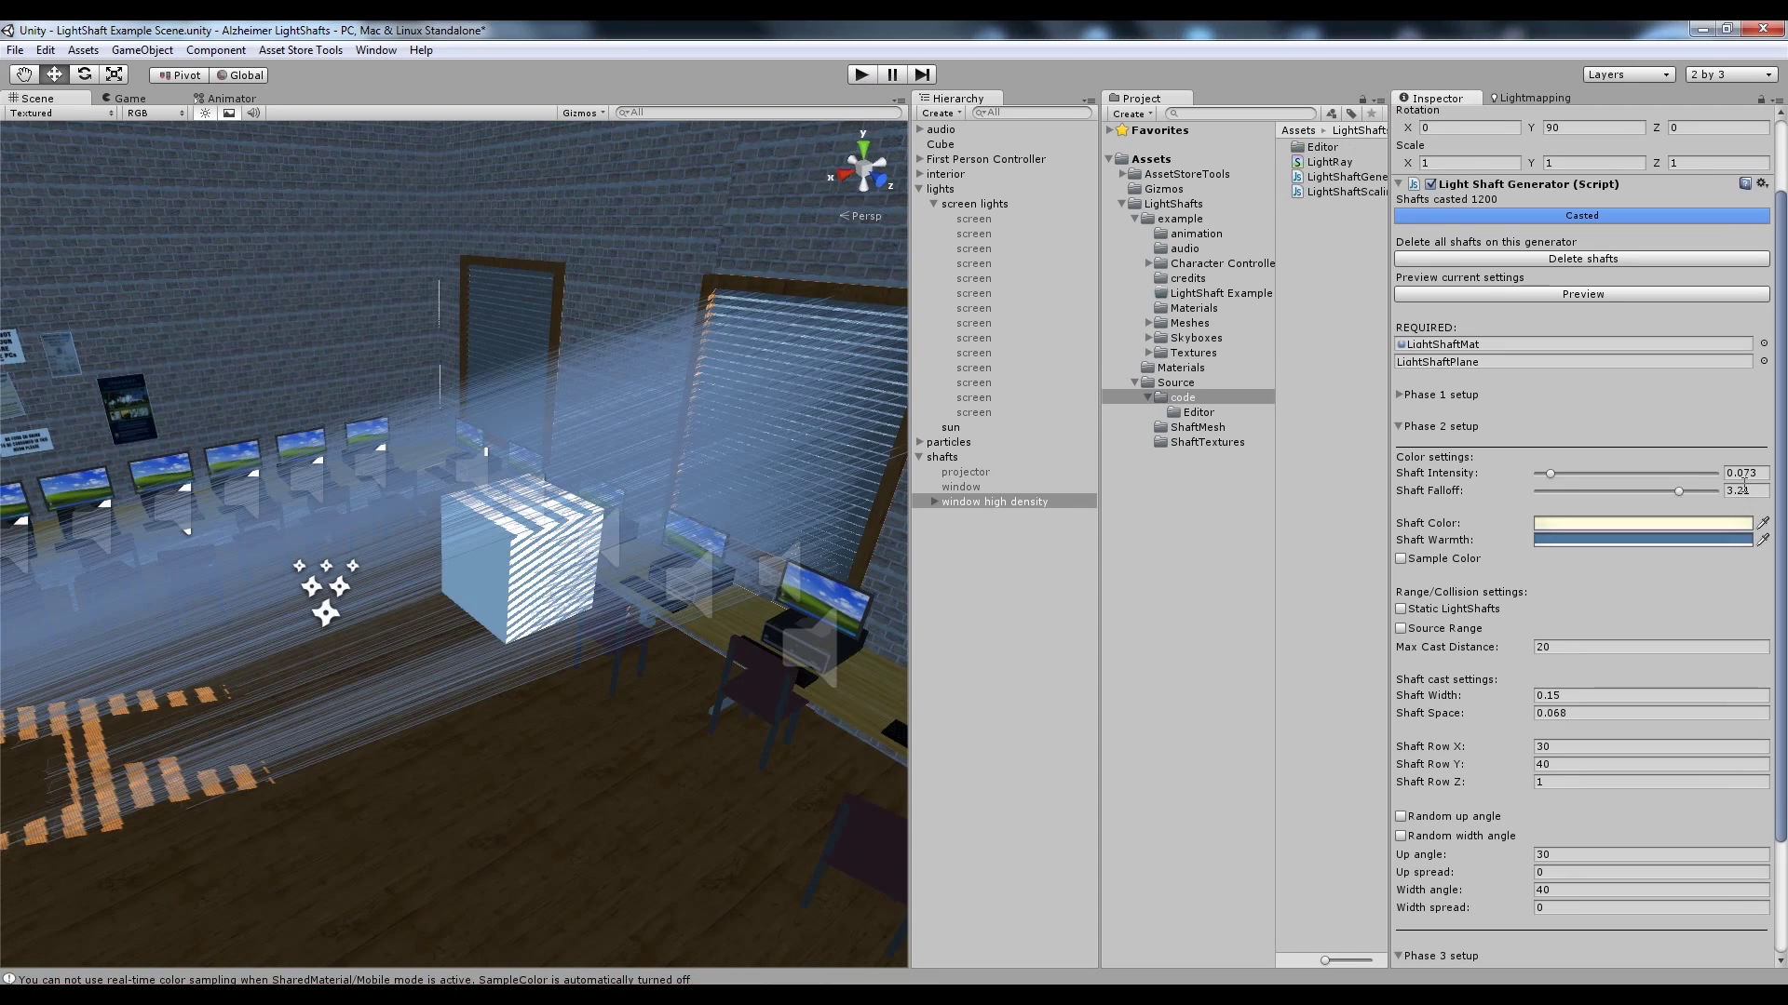
{"action": "right_click_drag", "start_coordinate": [687, 654], "coordinate": [647, 607]}
{"action": "left_click", "coordinate": [959, 644]}
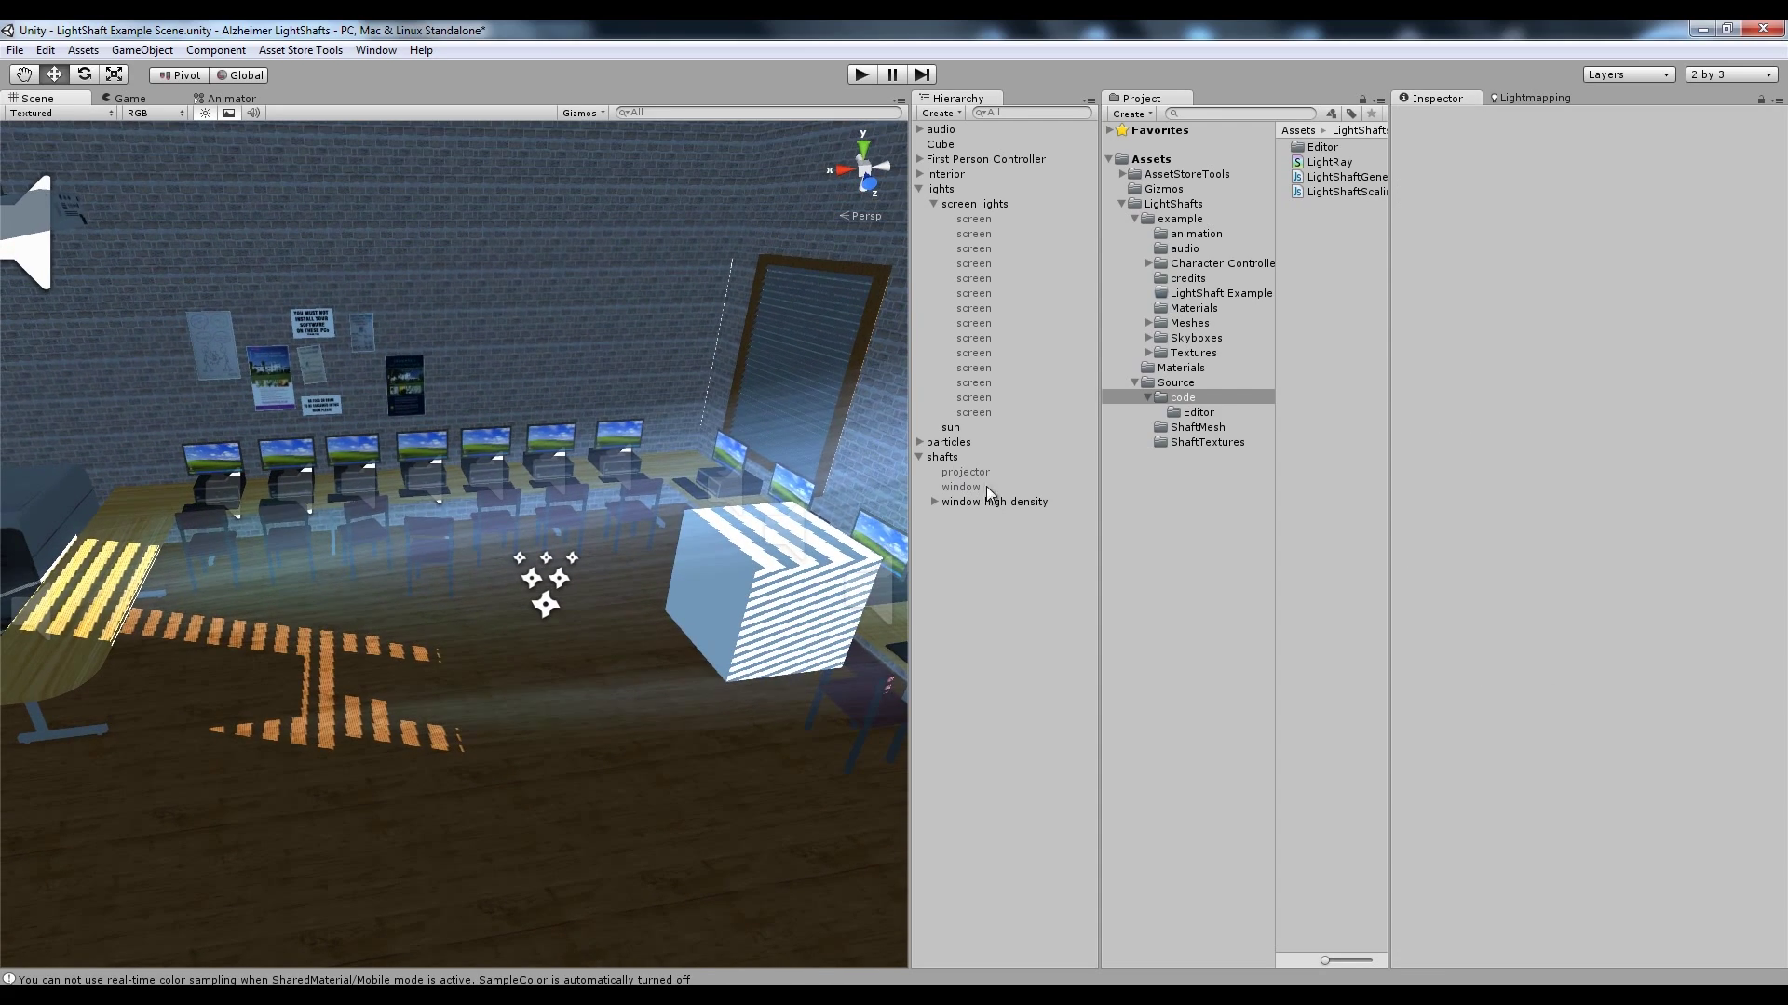
Set the Shaft Falloff of window high density to 4 and check the result on the classroom floor
{"action": "left_click", "coordinate": [1022, 502]}
{"action": "left_click_drag", "start_coordinate": [1677, 589], "coordinate": [1717, 592]}
{"action": "right_click_drag", "start_coordinate": [674, 655], "coordinate": [801, 568]}
{"action": "left_click", "coordinate": [955, 601]}
Lower the Shaft Falloff of window high density to about 2.73 and view the shafts by the window
{"action": "left_click", "coordinate": [996, 503]}
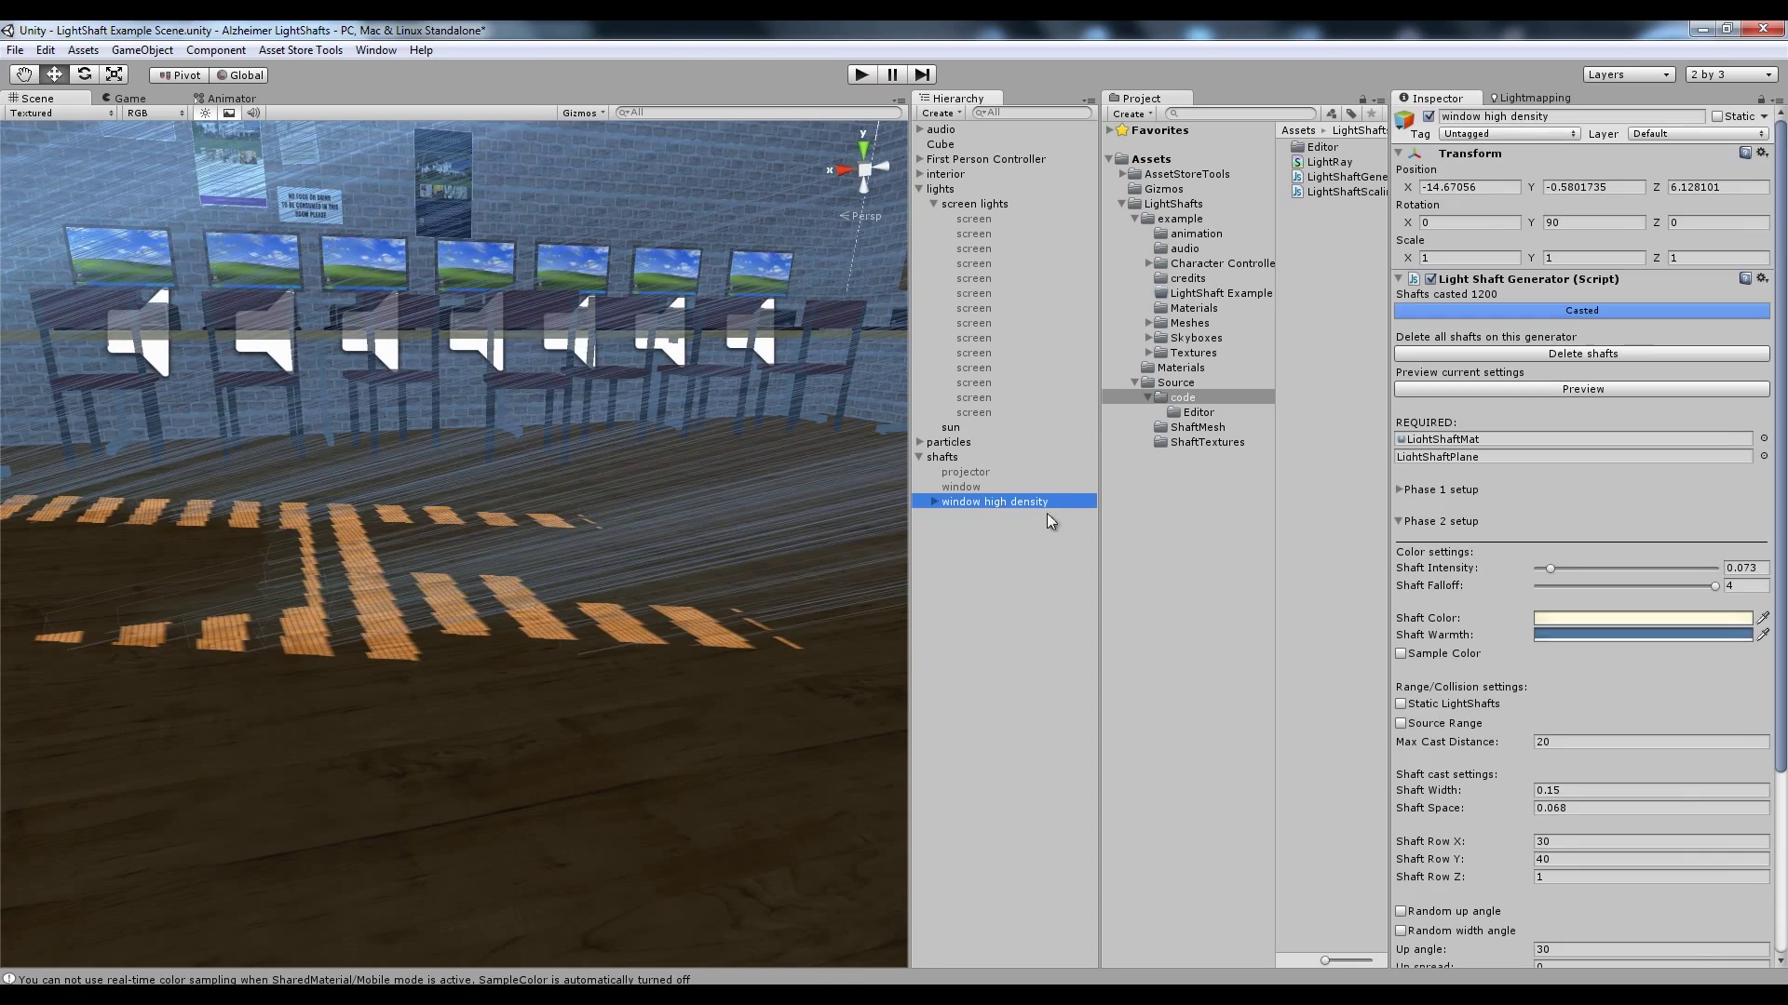
{"action": "left_click", "coordinate": [1716, 588]}
{"action": "left_click_drag", "start_coordinate": [1693, 593], "coordinate": [1666, 596]}
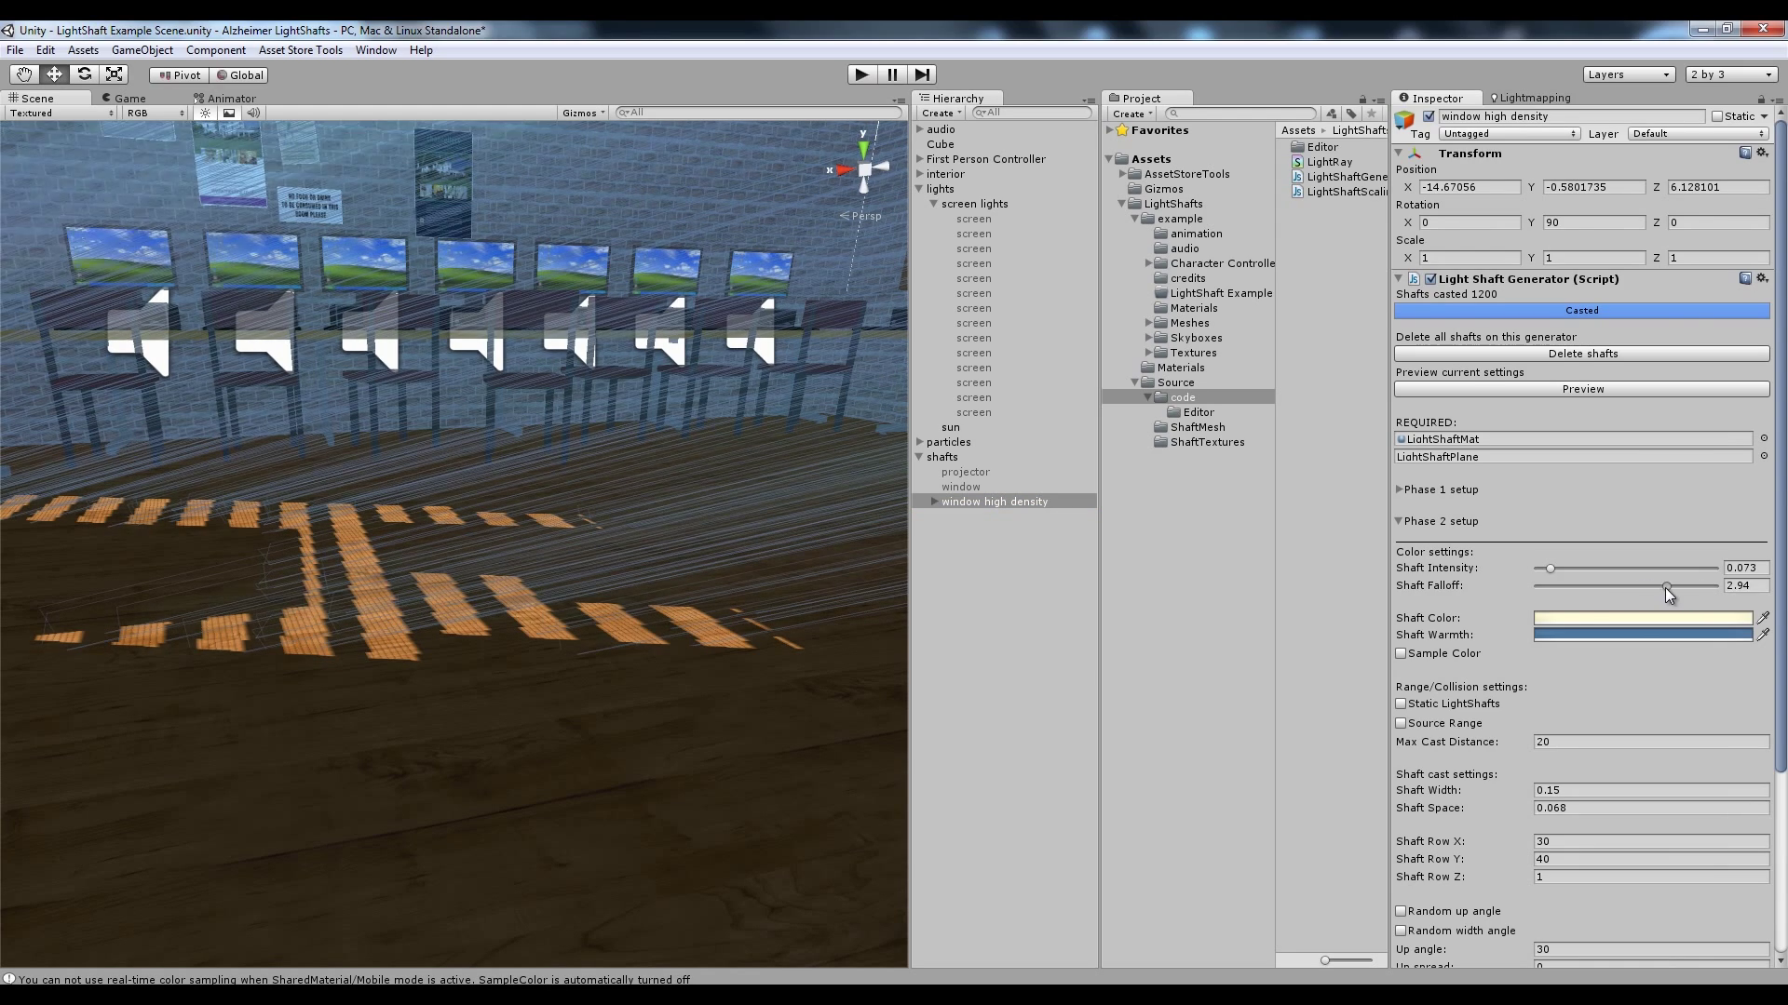
{"action": "left_click", "coordinate": [1086, 615]}
{"action": "left_click_drag", "start_coordinate": [758, 547], "coordinate": [820, 531], "text": "alt"}
Raise the Shaft Falloff of window high density to 3.96 and inspect the shafts across the room with the object deselected
{"action": "left_click", "coordinate": [953, 502]}
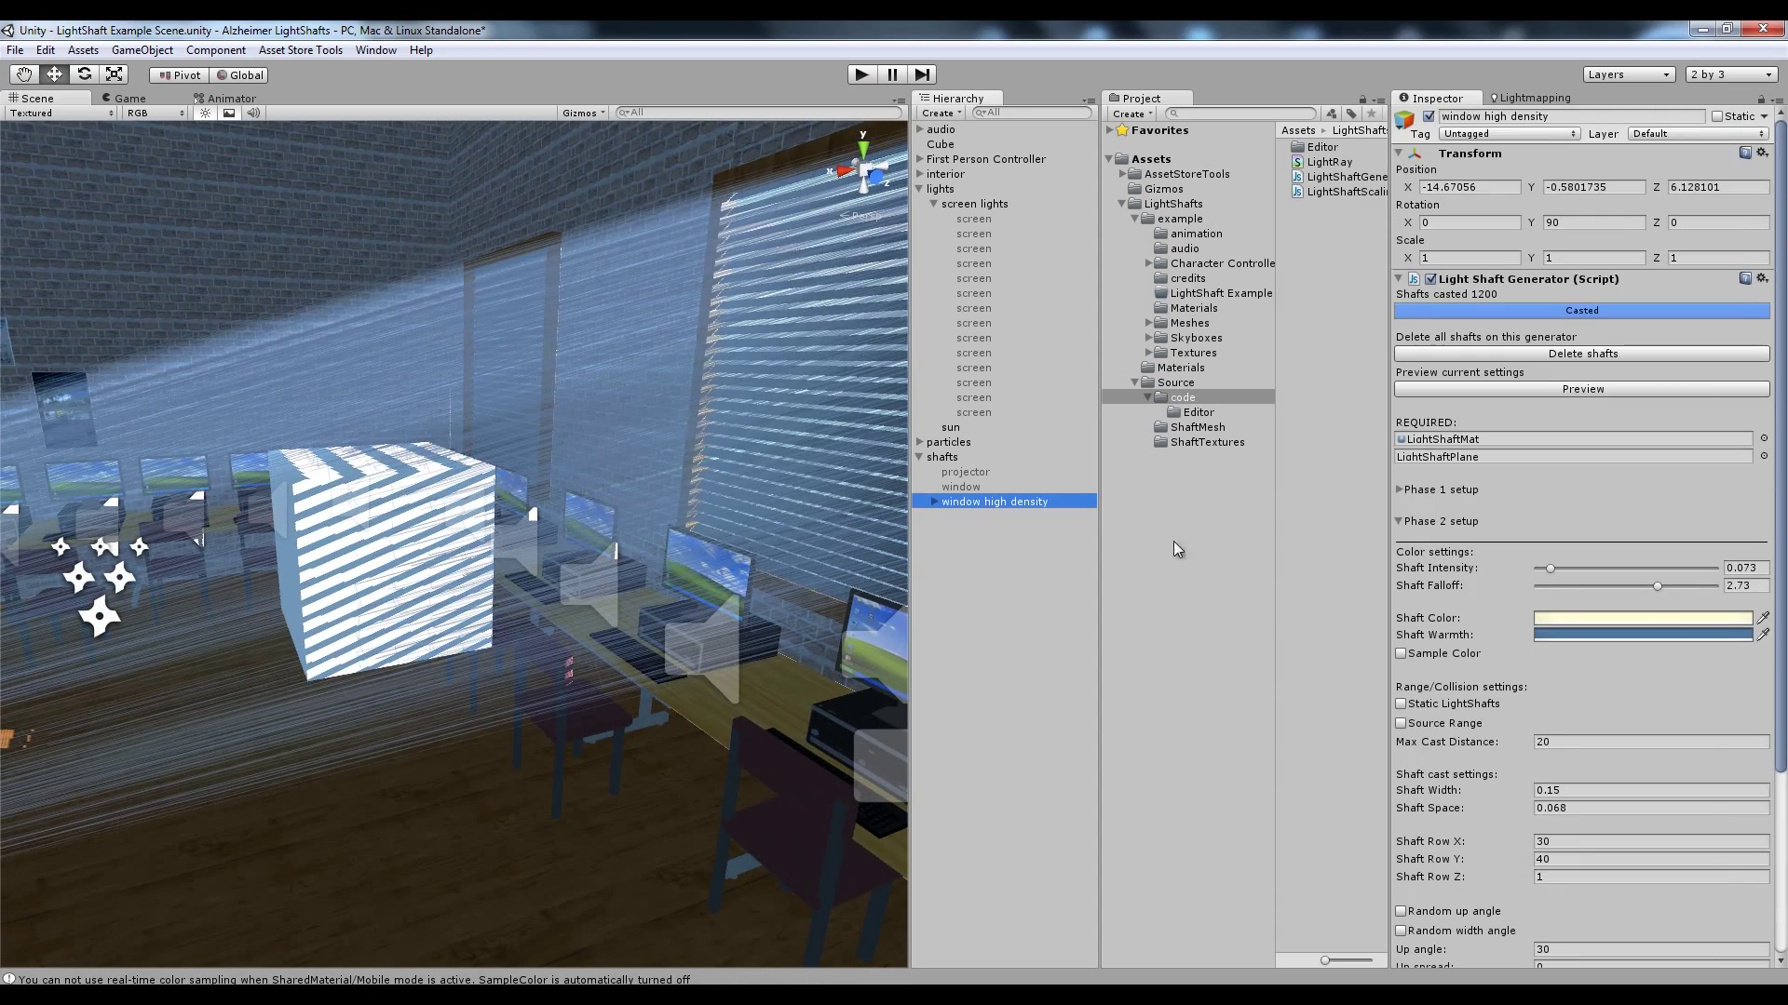
{"action": "left_click_drag", "start_coordinate": [1666, 589], "coordinate": [1713, 583]}
{"action": "left_click", "coordinate": [1005, 574]}
{"action": "left_click_drag", "start_coordinate": [577, 568], "coordinate": [692, 463], "text": "alt"}
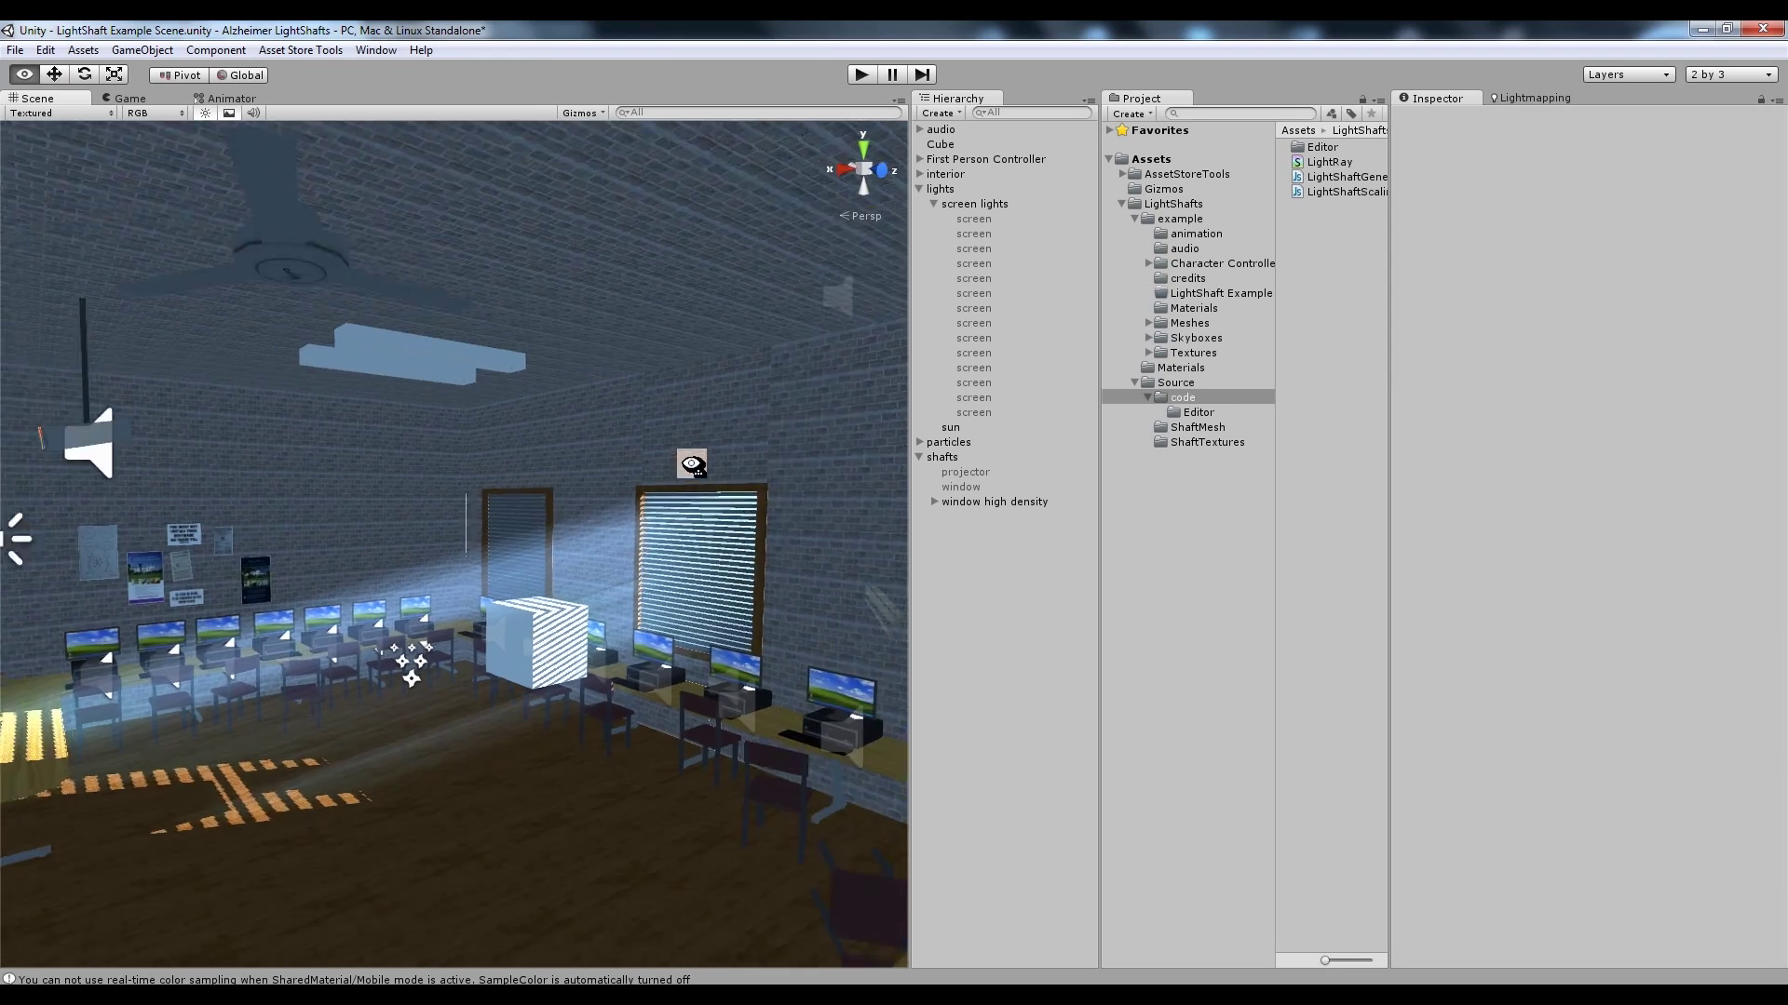
{"action": "scroll", "coordinate": [731, 466], "scroll_direction": "up", "scroll_amount": 6, "text": "alt"}
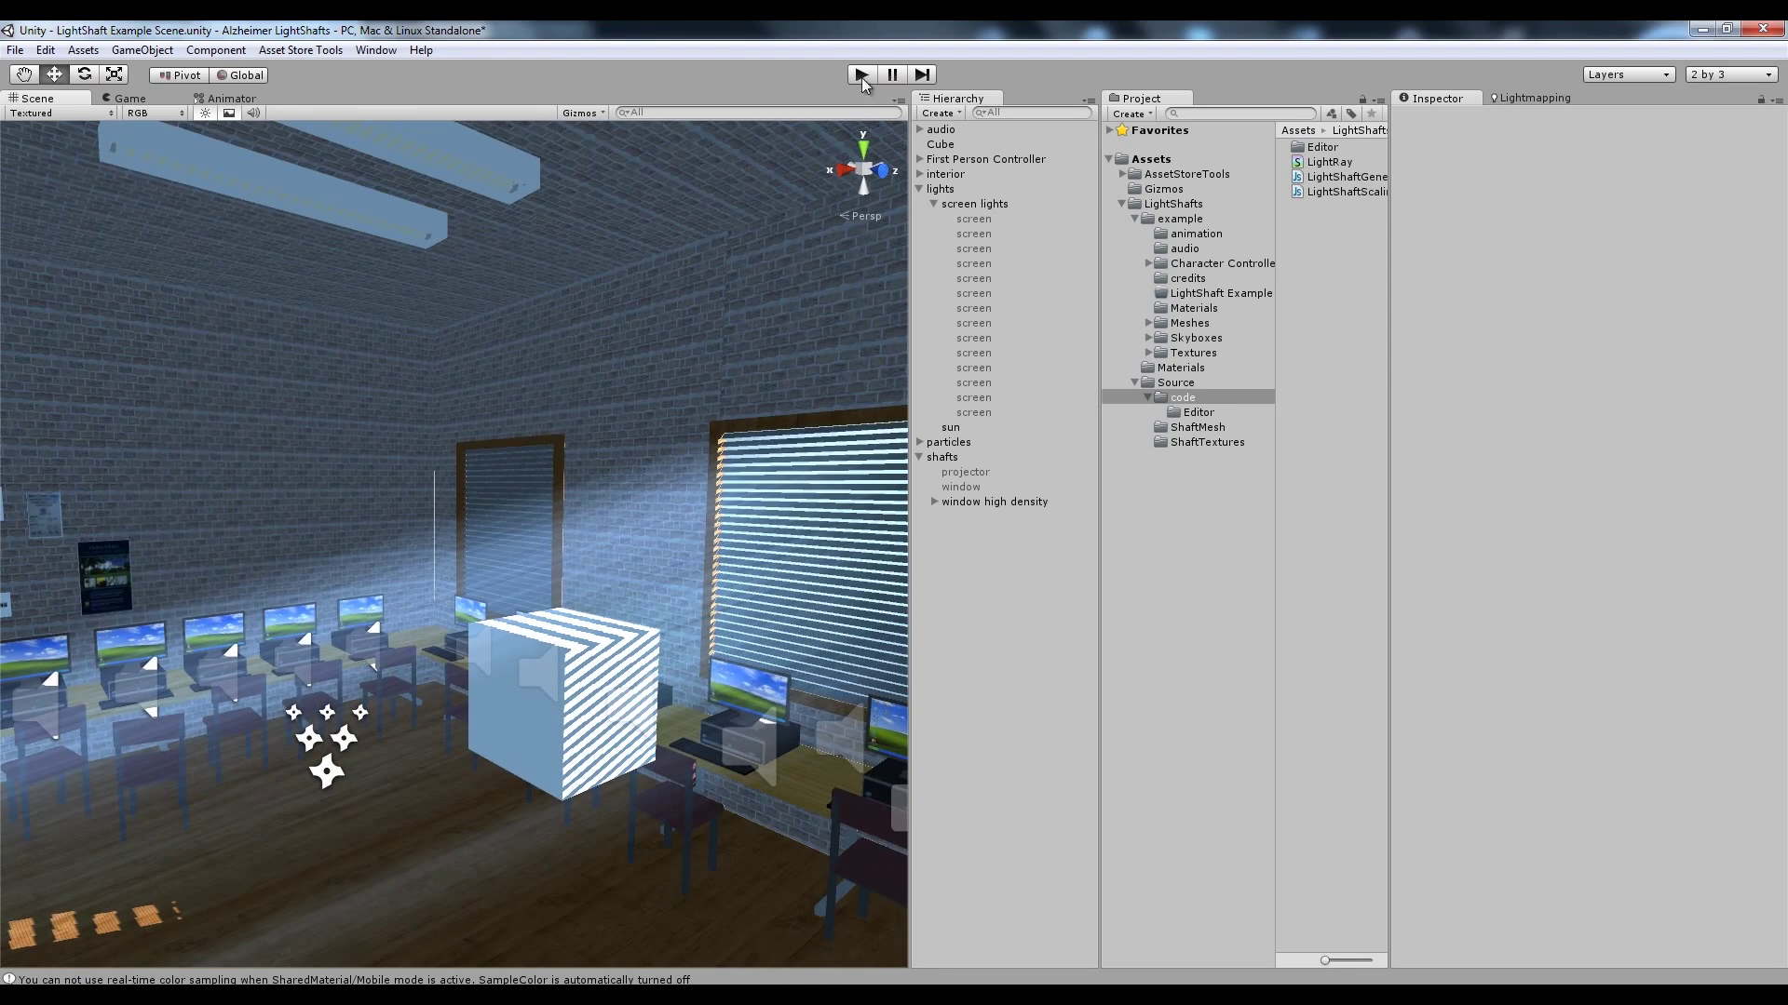
Run the scene to examine the high-density window shafts in the game view, then stop playback
{"action": "left_click", "coordinate": [862, 77]}
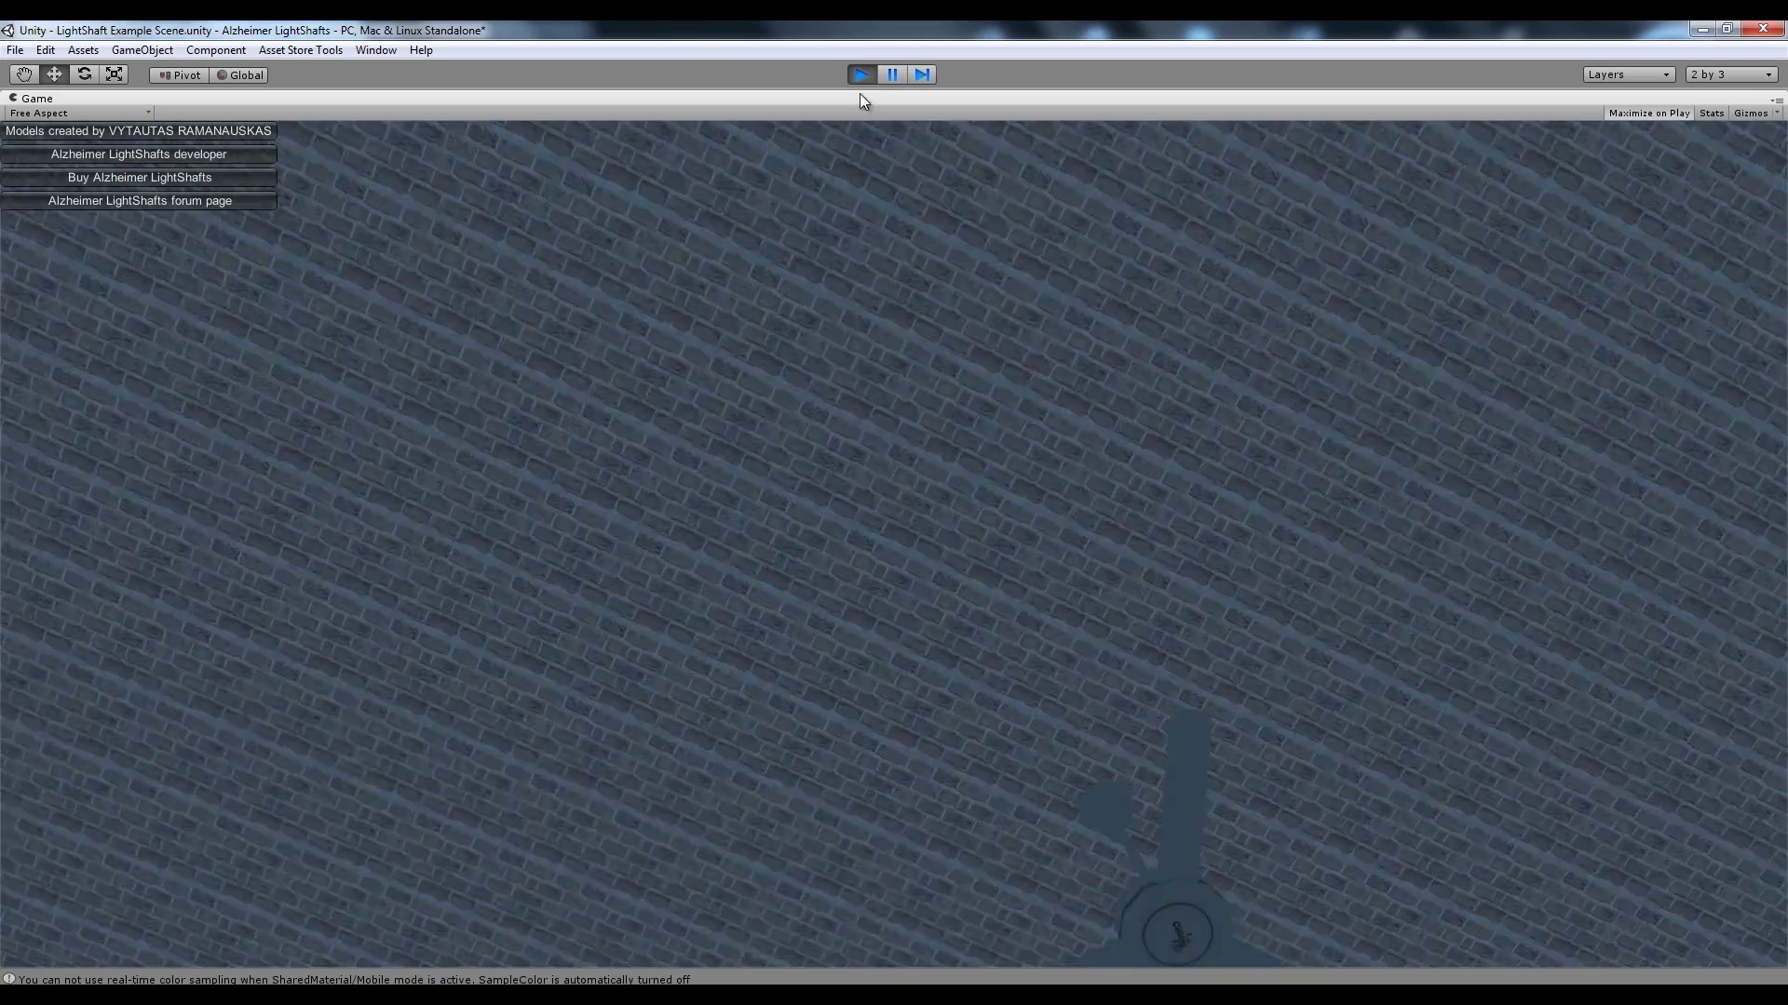
{"action": "left_click", "coordinate": [860, 74]}
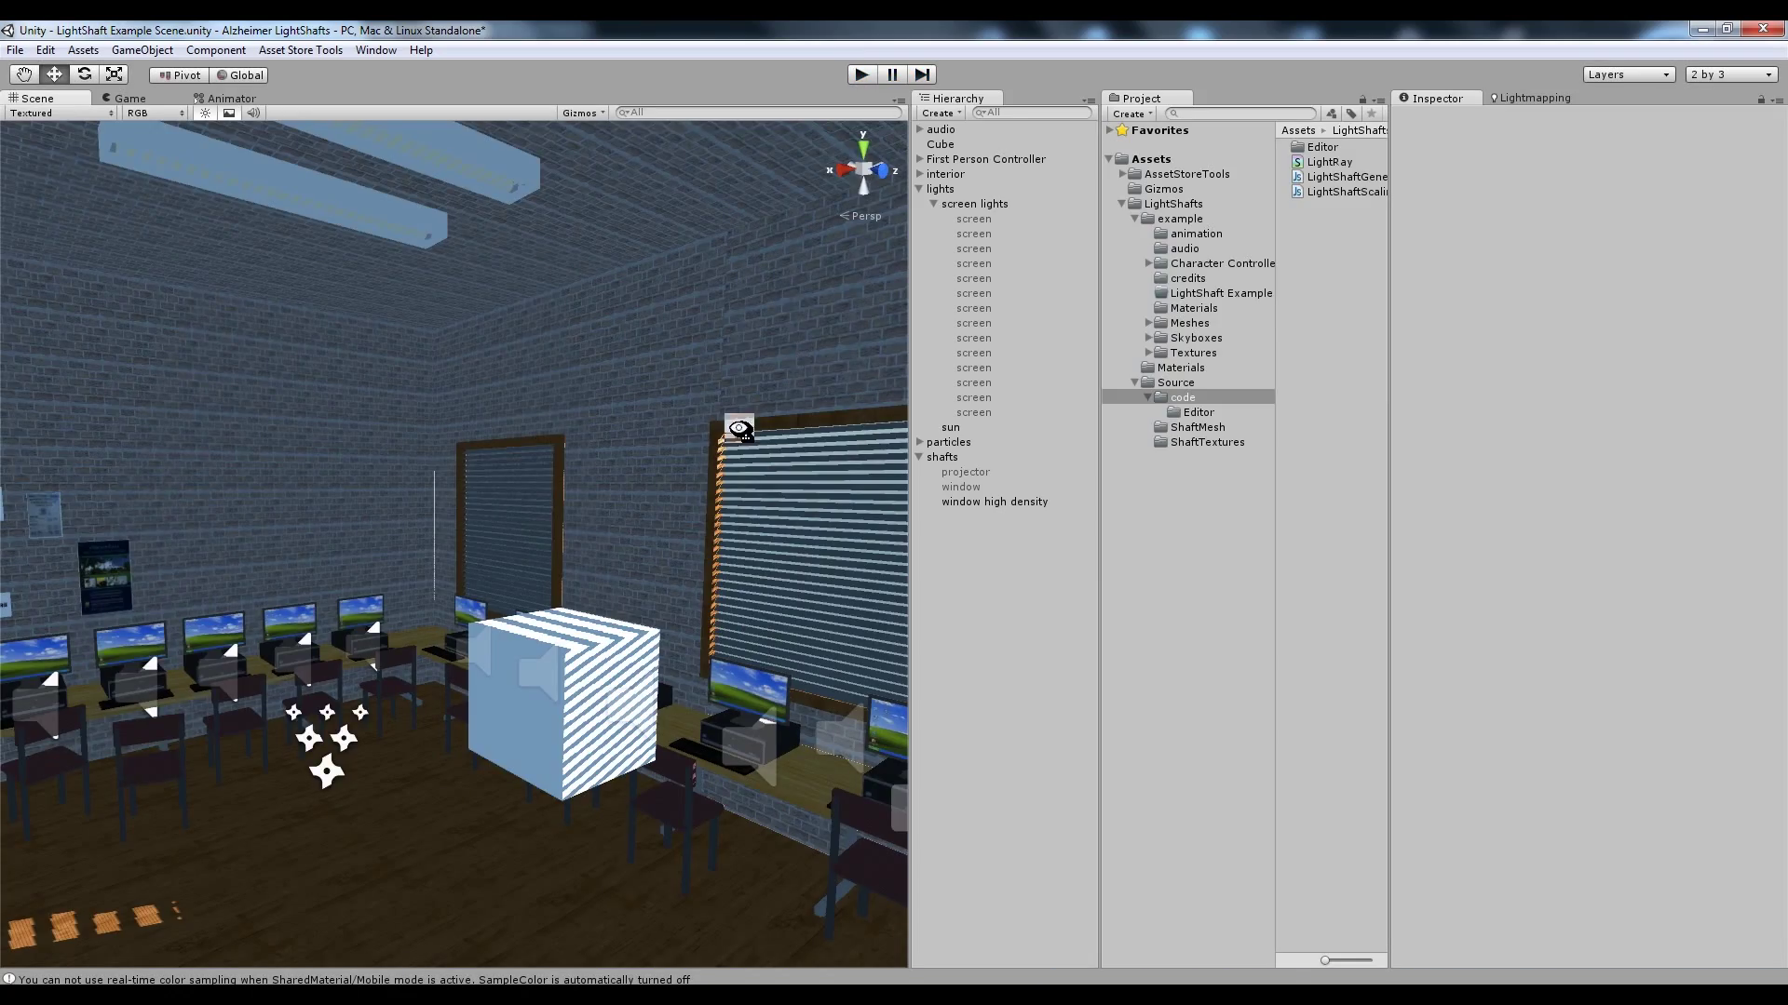
Compare the shaft space and shaft row settings of the window generator with those of window high density
{"action": "left_click_drag", "start_coordinate": [846, 495], "coordinate": [820, 498], "text": "alt"}
{"action": "left_click", "coordinate": [961, 487]}
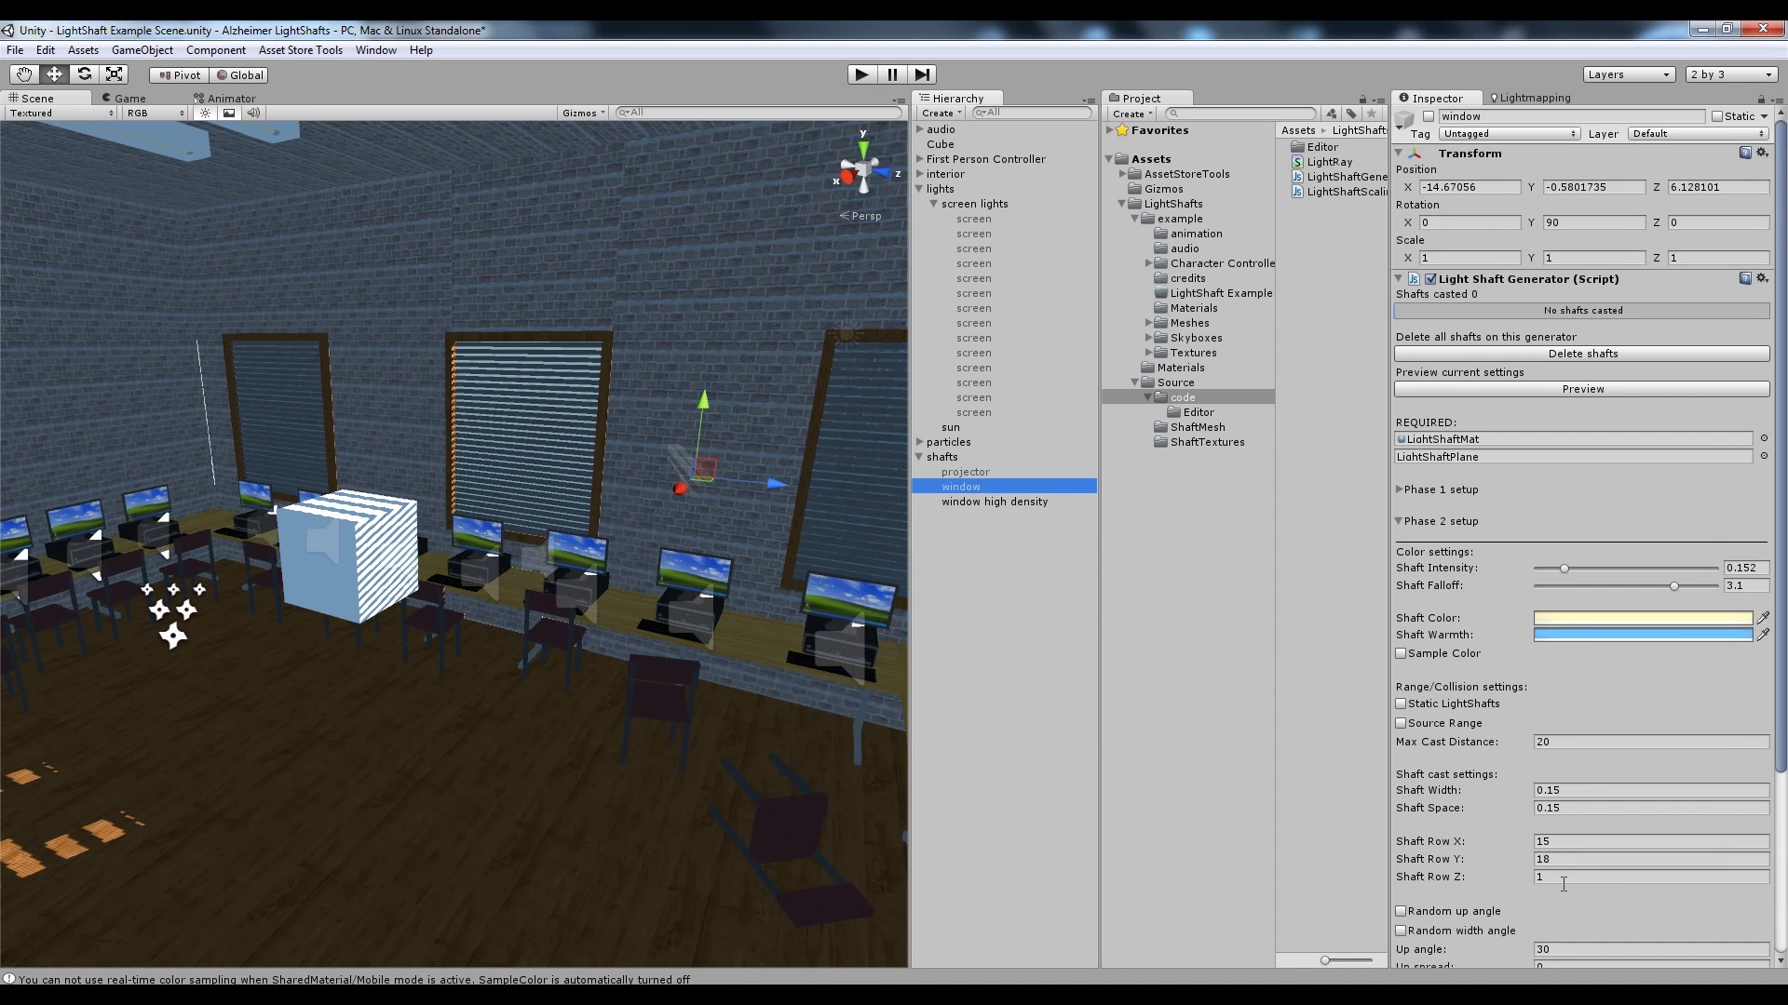
{"action": "scroll", "coordinate": [1564, 884], "scroll_direction": "down", "scroll_amount": 3}
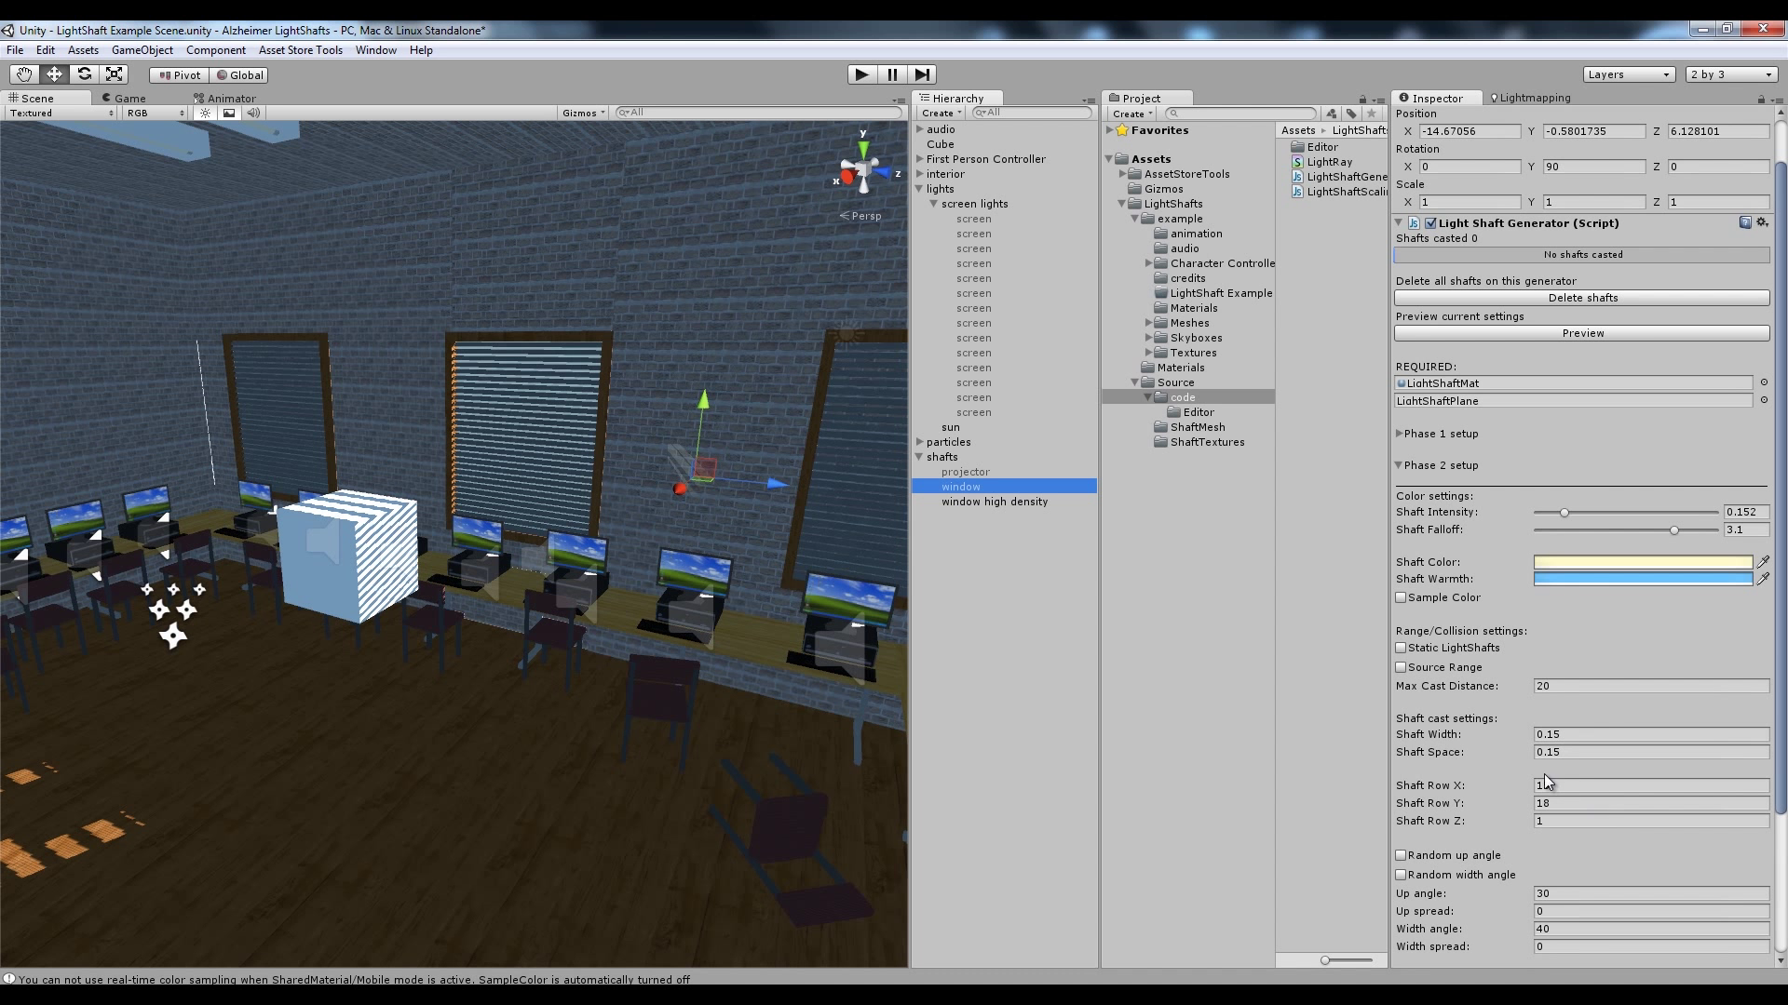
{"action": "left_click", "coordinate": [1013, 503]}
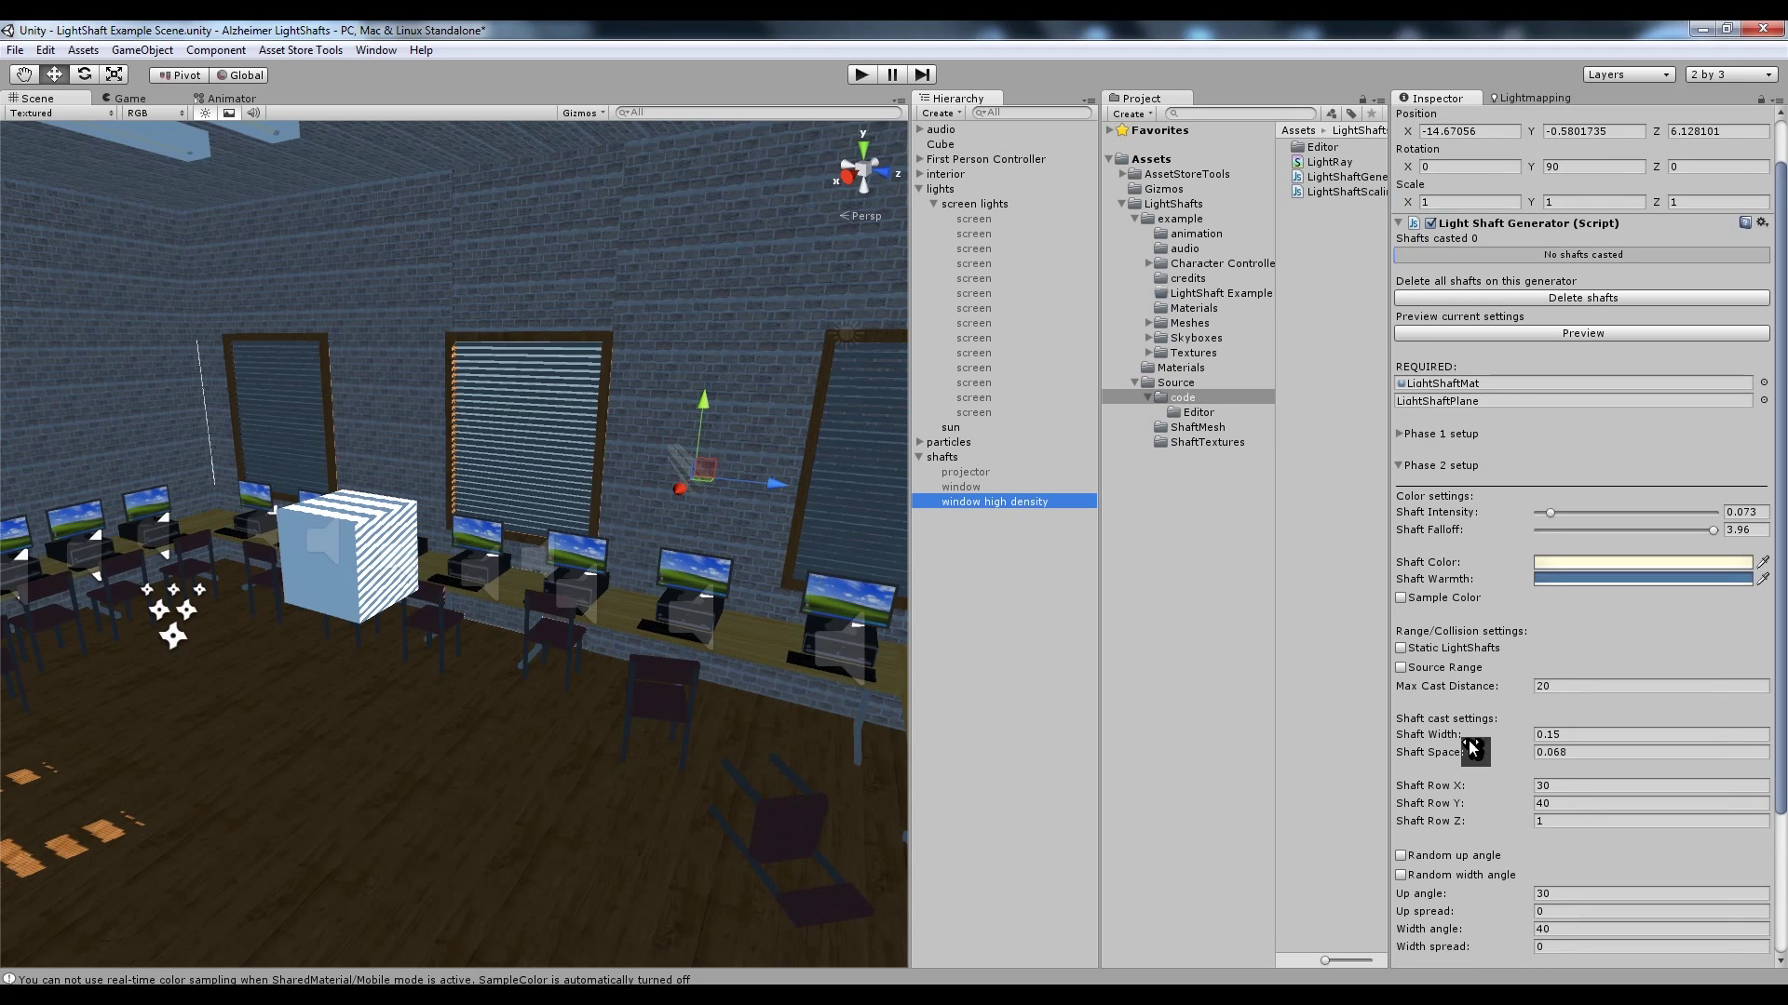
{"action": "mouse_move", "coordinate": [819, 629]}
{"action": "right_mouse_down"}
{"action": "mouse_move", "coordinate": [806, 522]}
{"action": "mouse_move", "coordinate": [791, 568]}
{"action": "mouse_move", "coordinate": [832, 603]}
{"action": "right_mouse_up"}
{"action": "key", "text": "w"}
{"action": "key", "text": "s"}
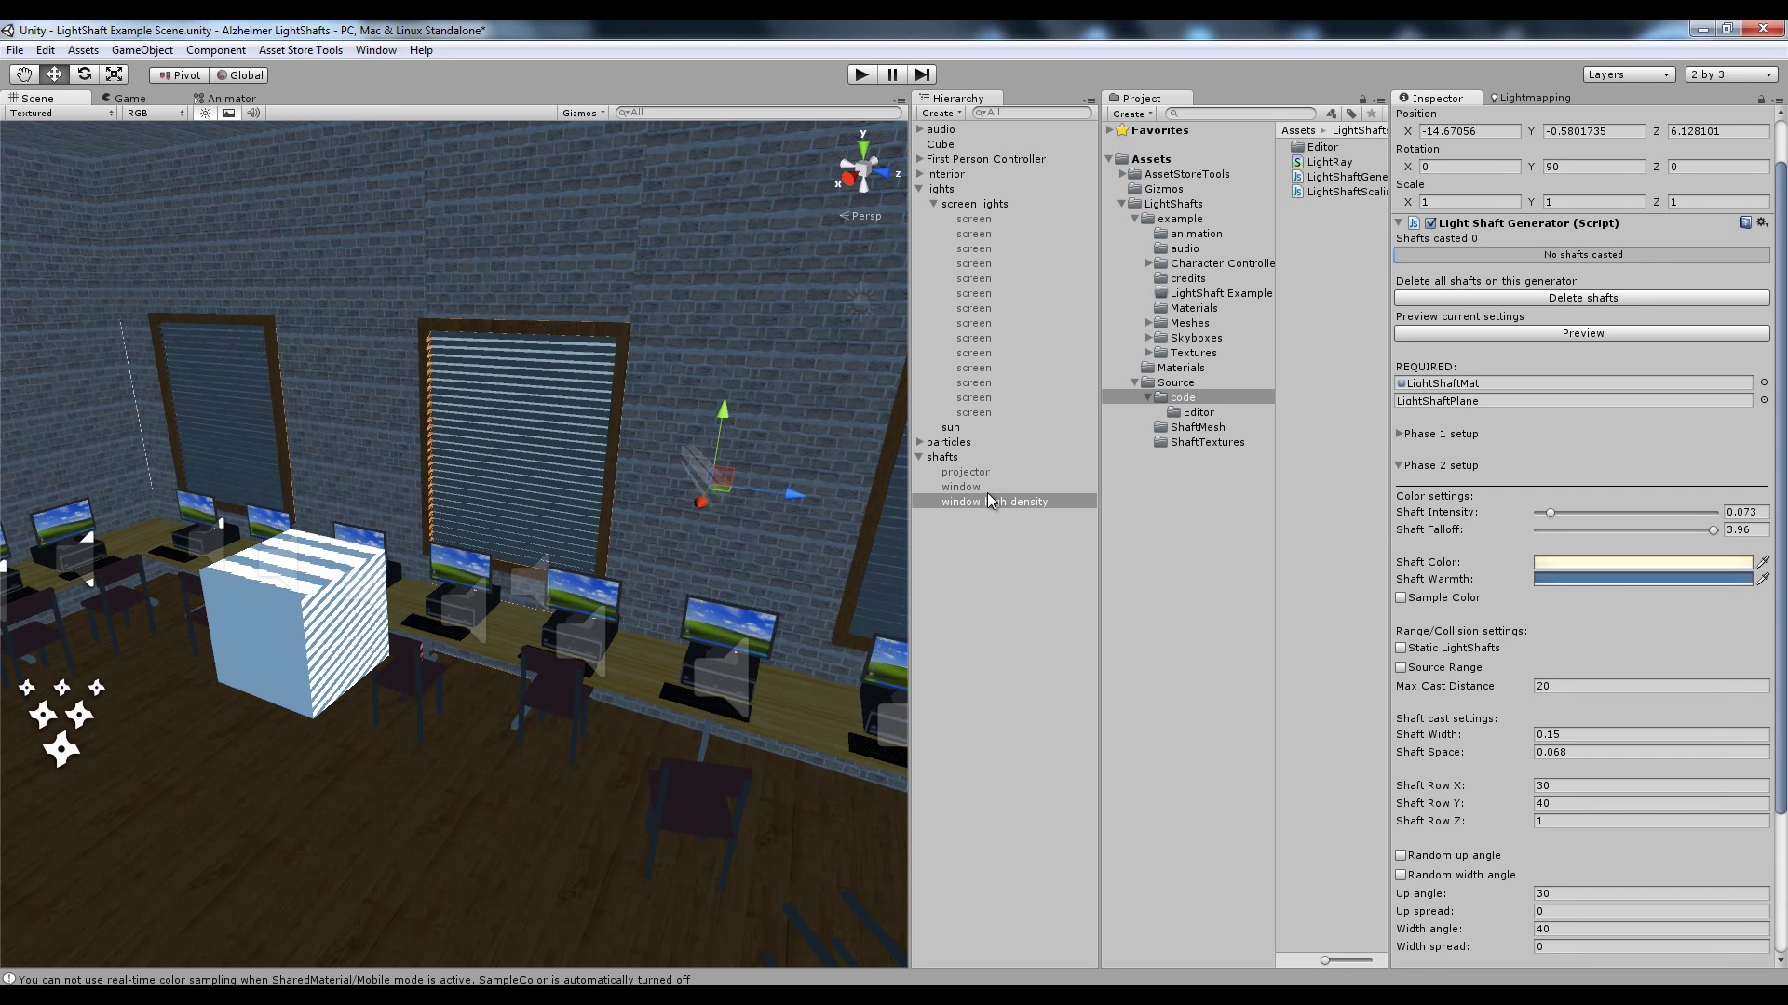
Preview the high-density shafts with the current settings and examine them from another angle
{"action": "scroll", "coordinate": [1459, 183], "scroll_direction": "up", "scroll_amount": 3}
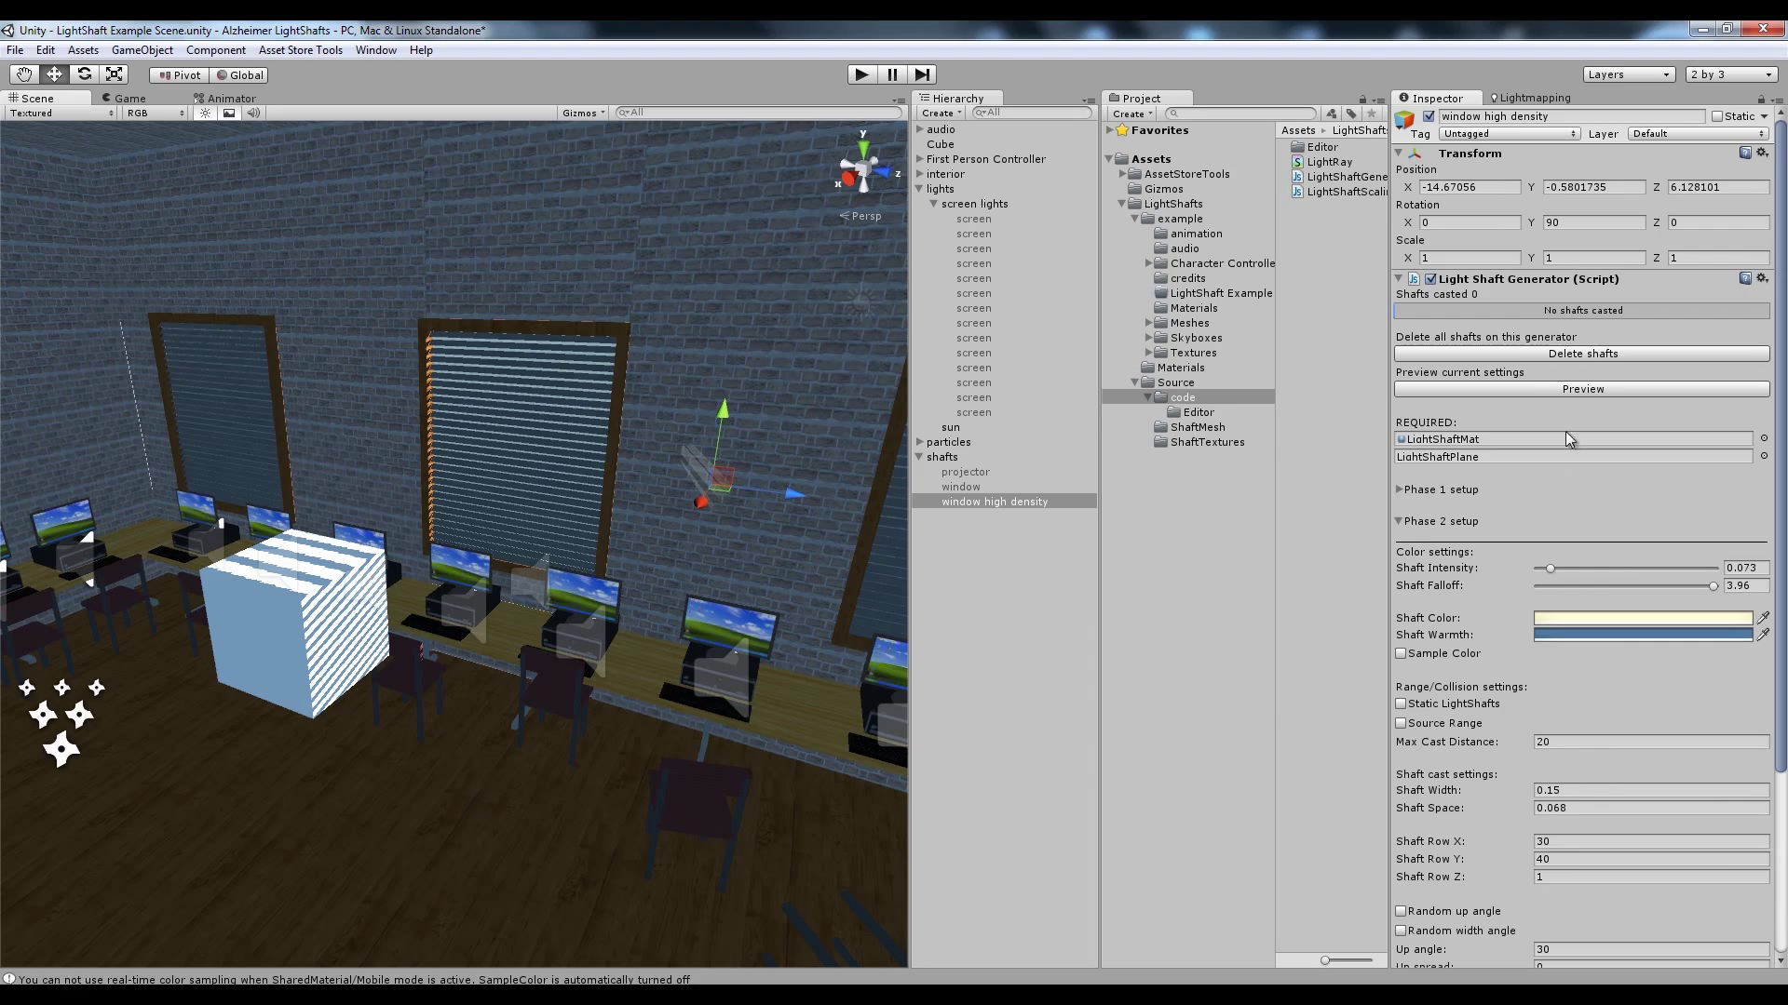
{"action": "left_click", "coordinate": [1573, 385]}
{"action": "left_click", "coordinate": [1013, 584]}
{"action": "right_click_drag", "start_coordinate": [651, 559], "coordinate": [531, 507]}
{"action": "left_click", "coordinate": [1021, 503]}
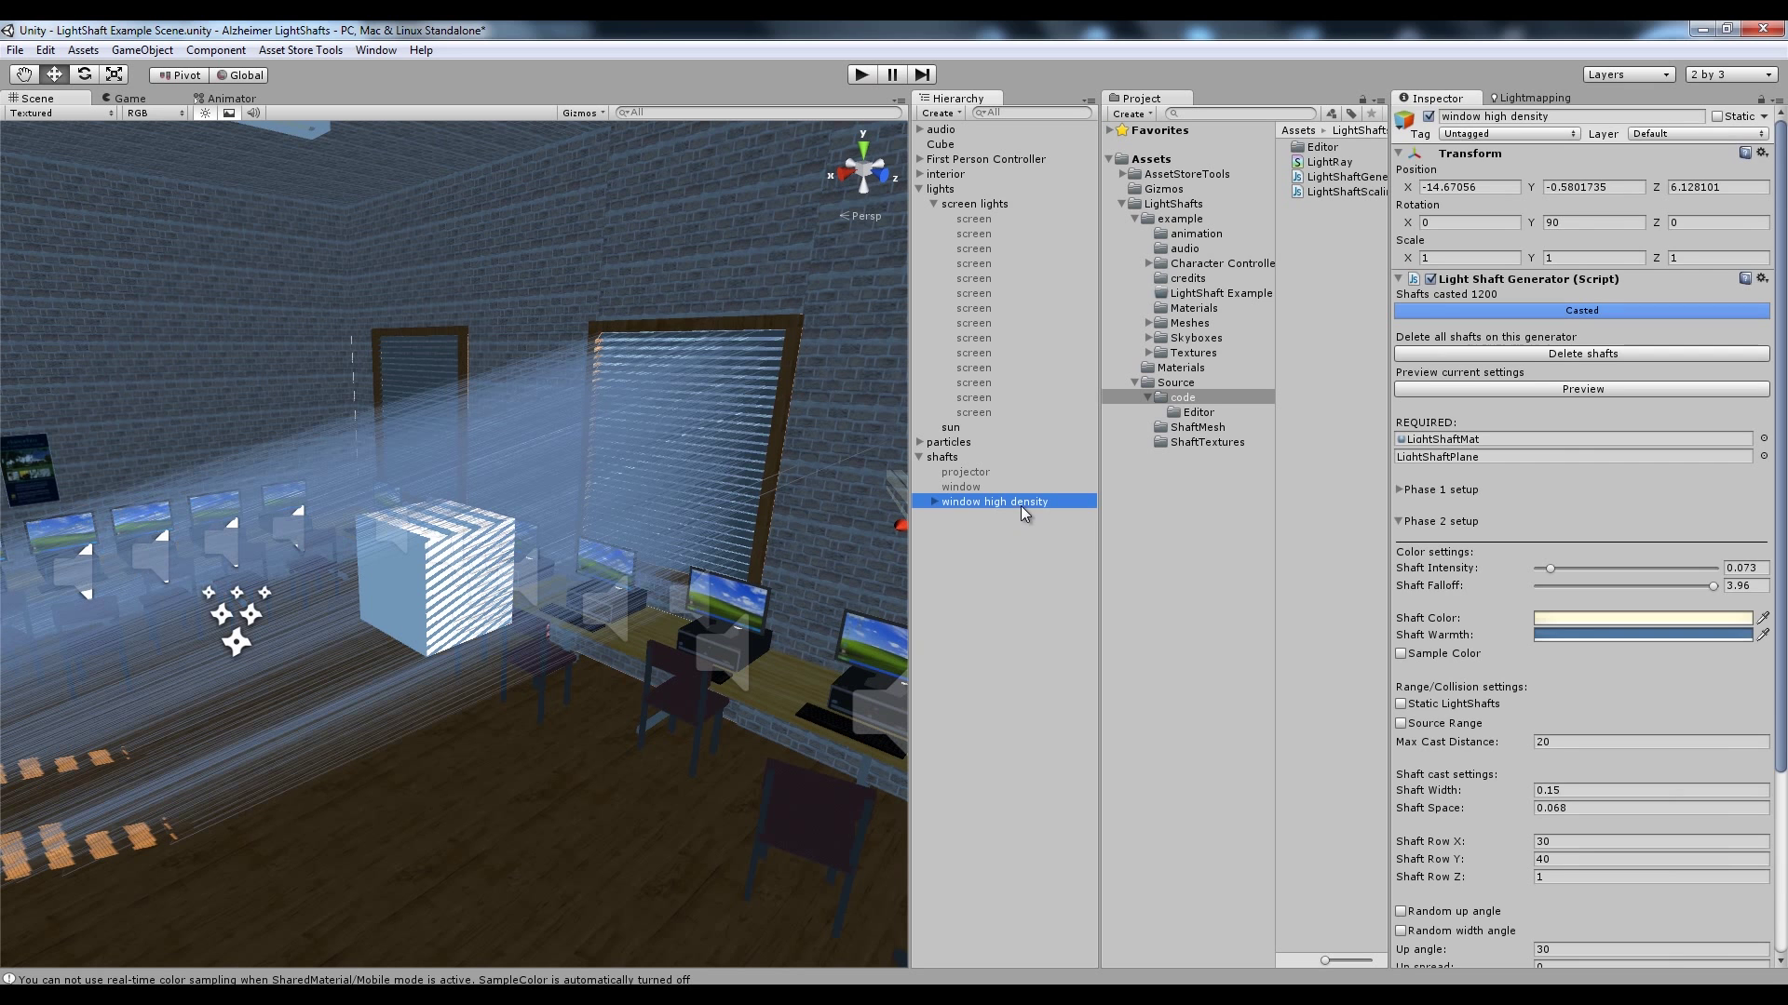
Set the Shaft Width of window high density to 0.05 and preview the narrower shafts
{"action": "left_click", "coordinate": [1564, 791]}
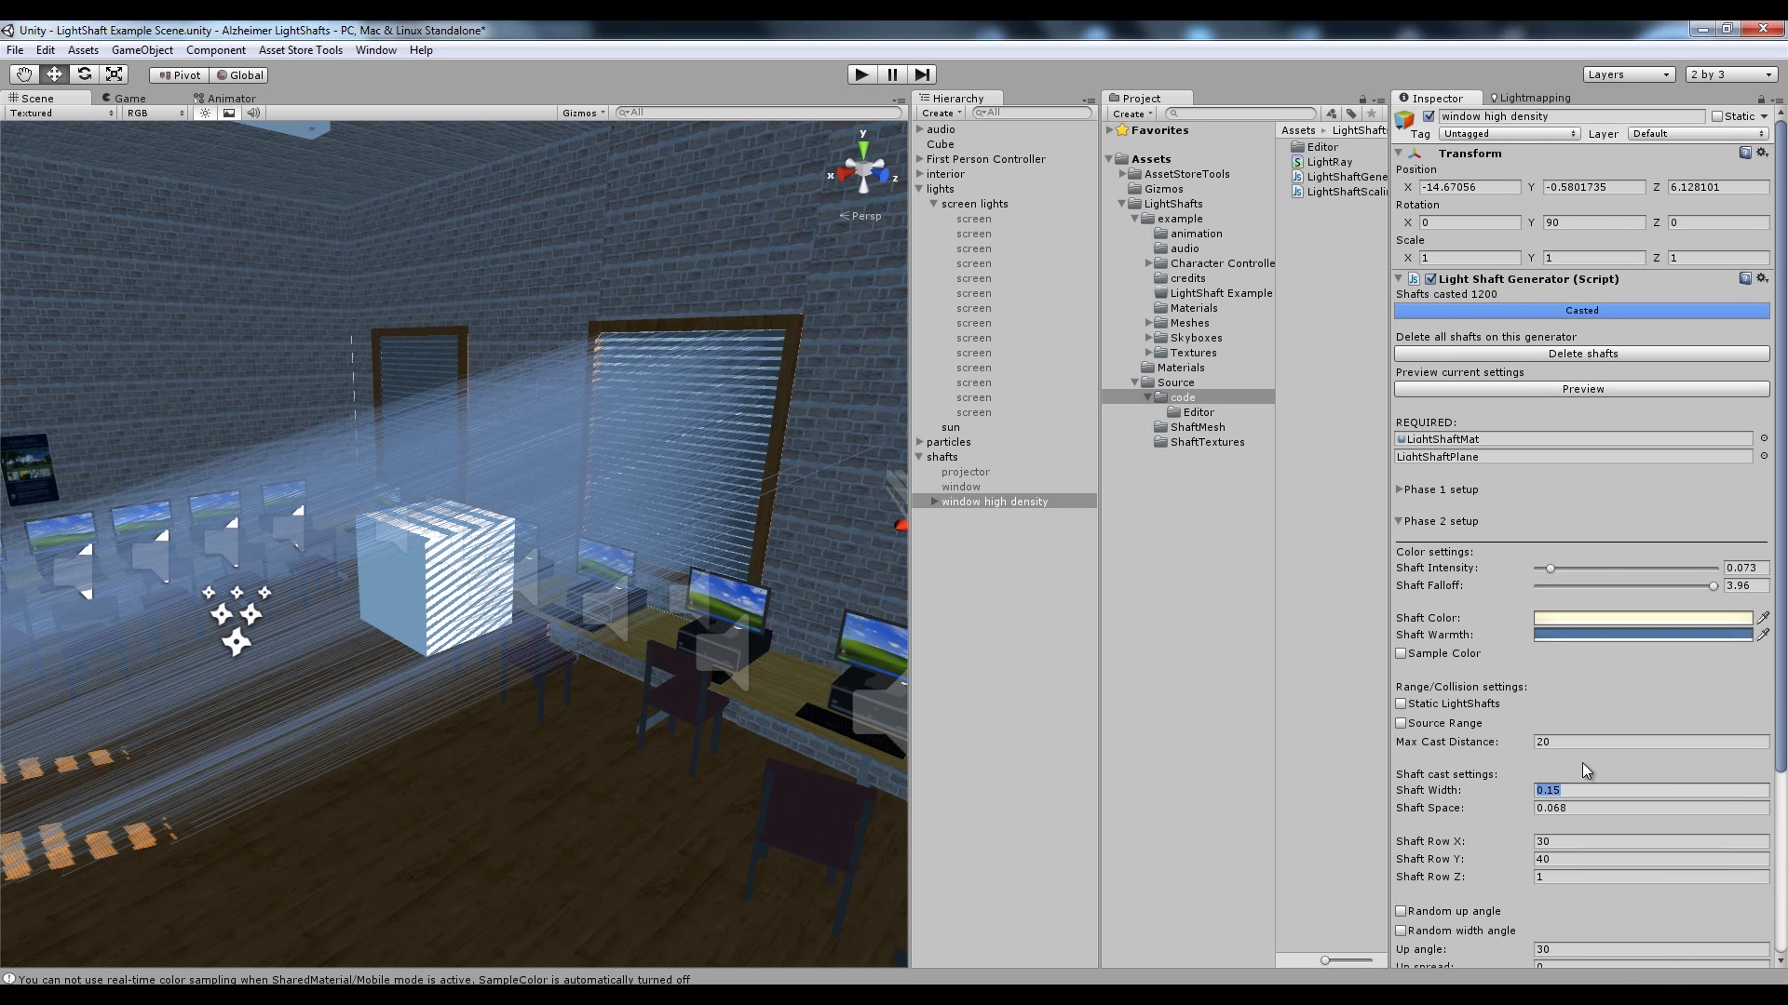
{"action": "left_click", "coordinate": [1640, 384]}
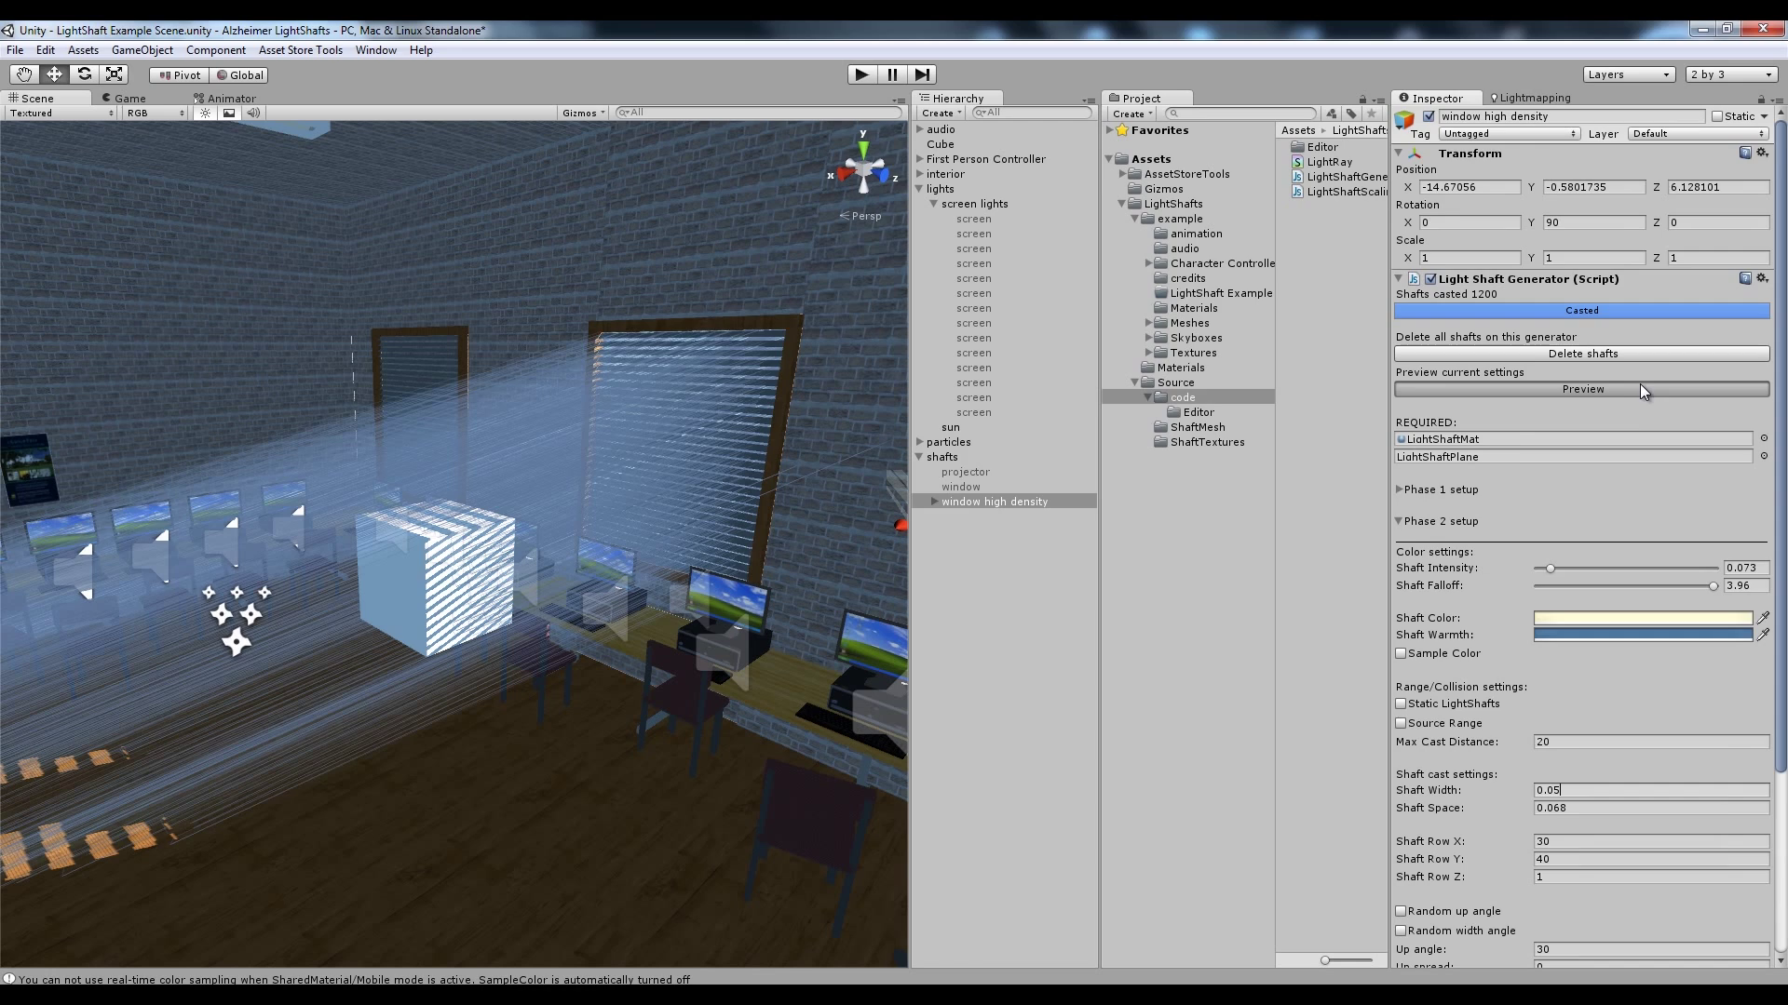
{"action": "left_click", "coordinate": [1011, 611]}
{"action": "scroll", "coordinate": [713, 623], "scroll_direction": "up", "scroll_amount": 3}
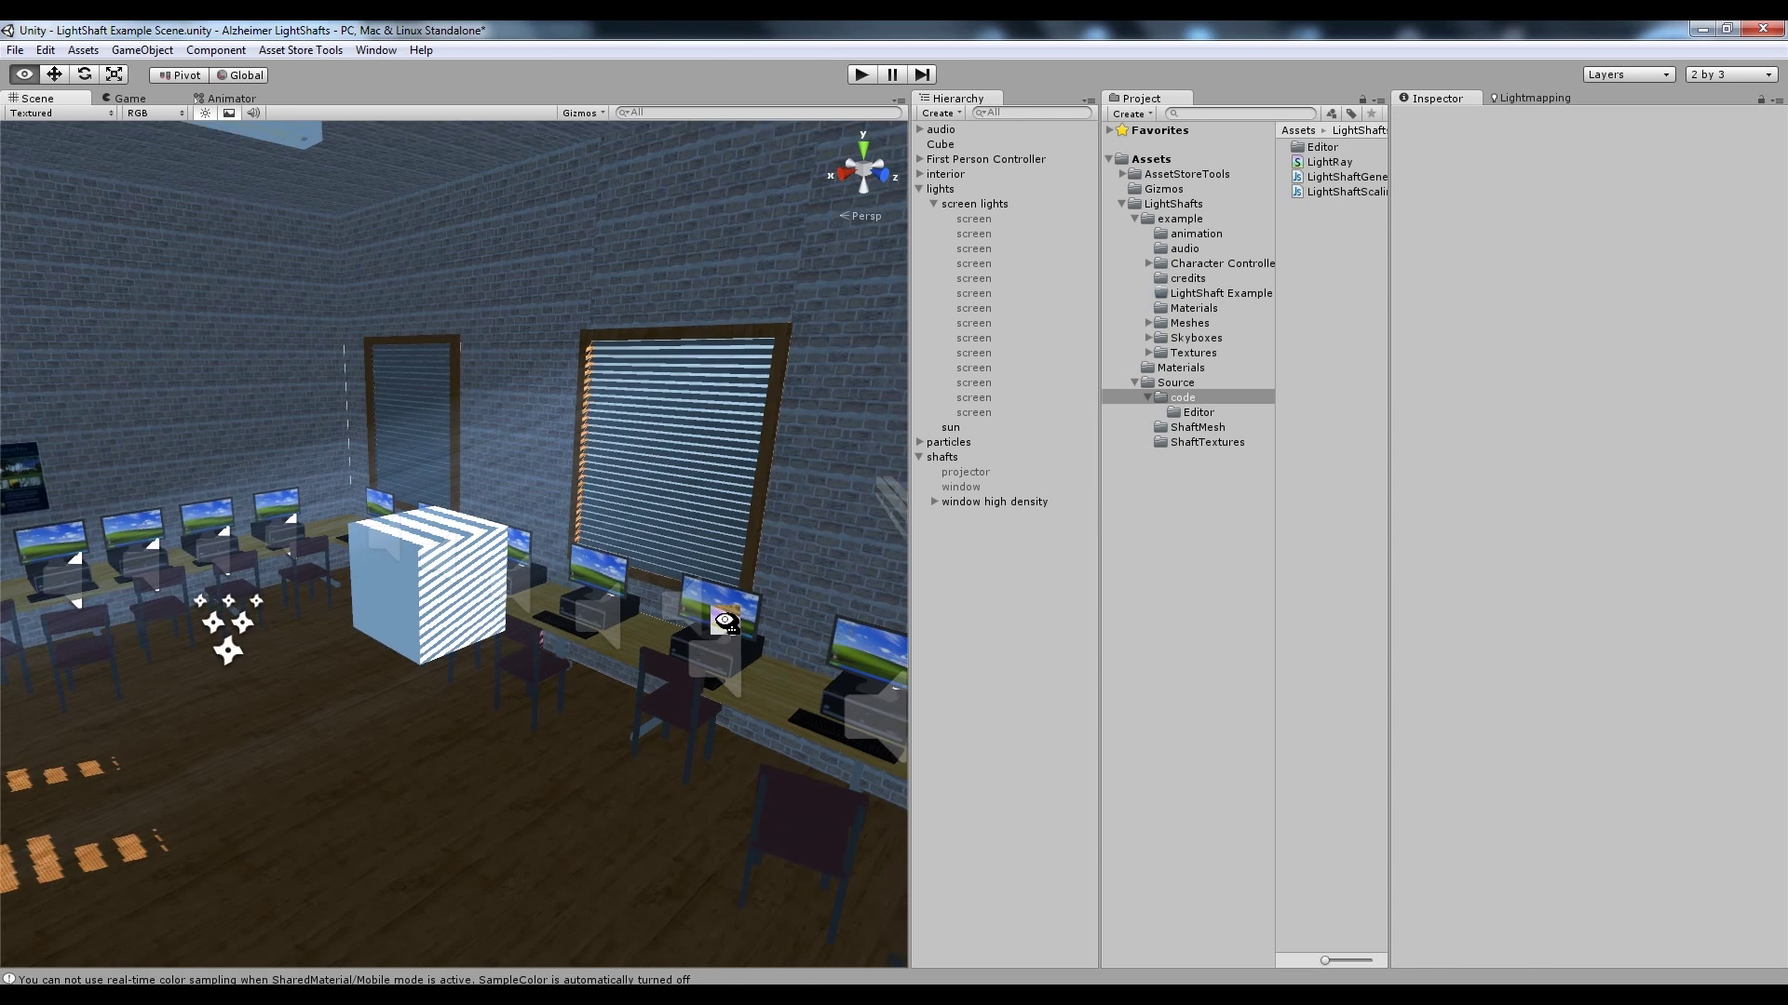
{"action": "left_click", "coordinate": [1015, 502]}
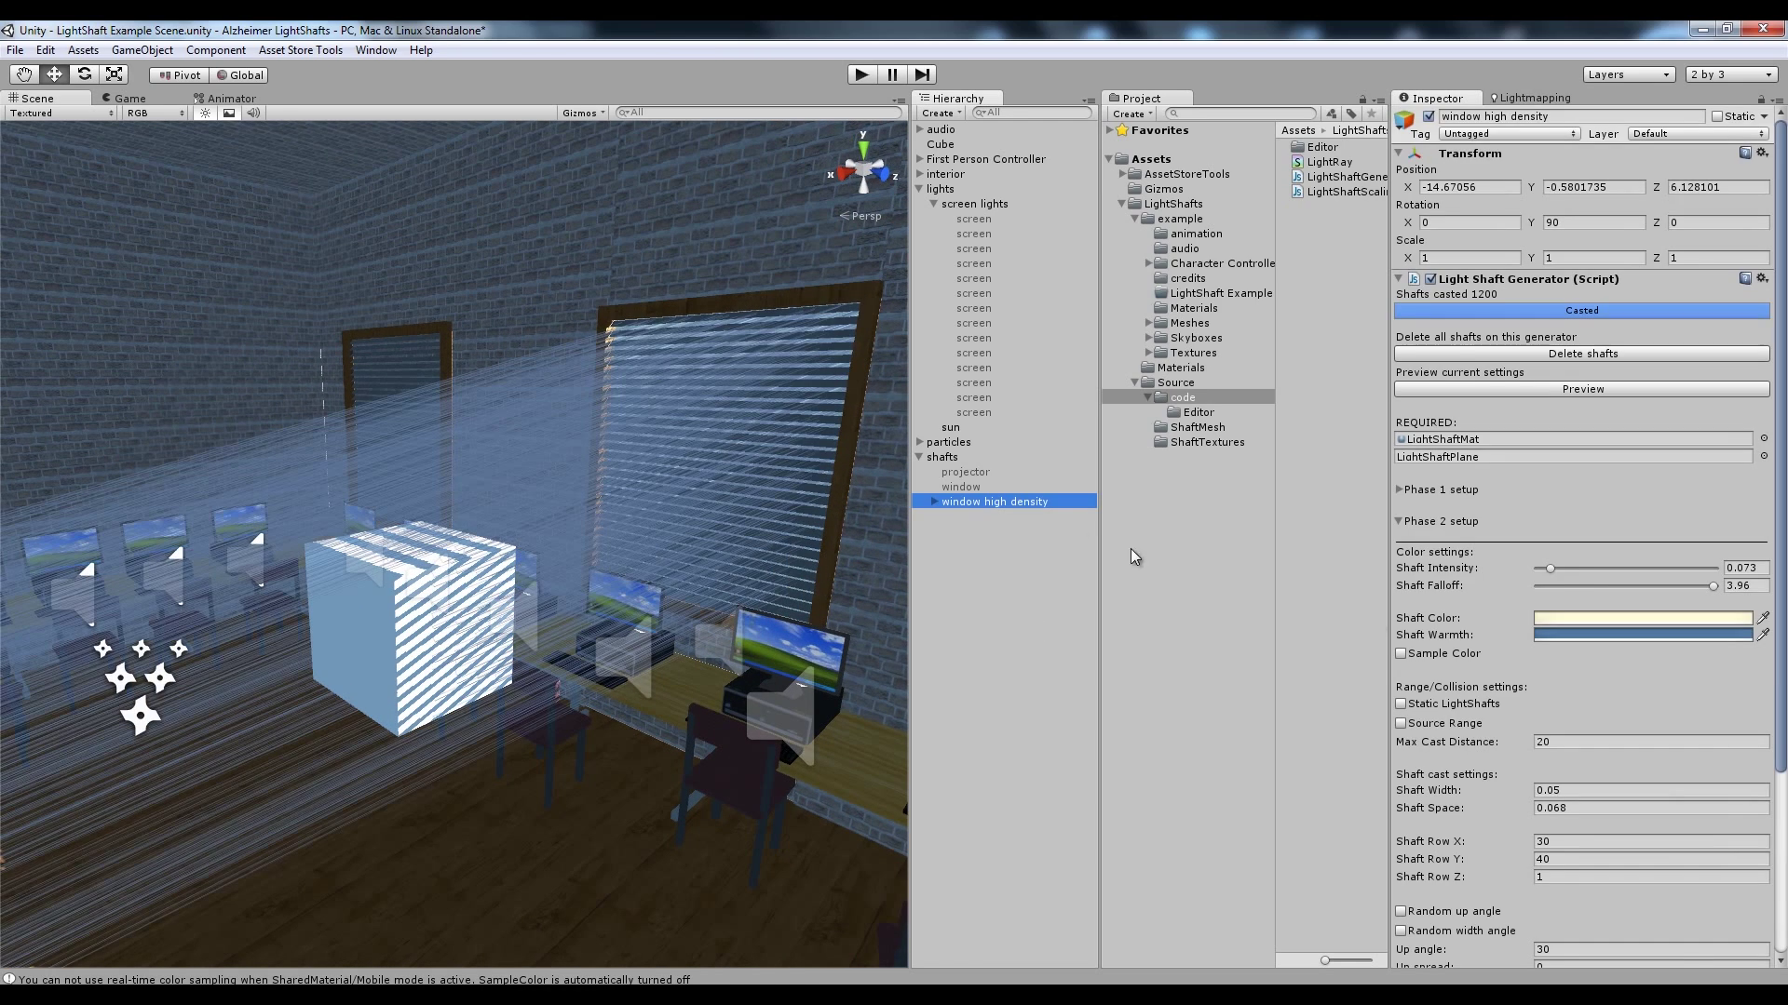
Raise the Shaft Intensity of window high density to 0.141 and preview the brighter shafts with the object deselected
{"action": "left_click", "coordinate": [1563, 567]}
{"action": "left_click", "coordinate": [1585, 387]}
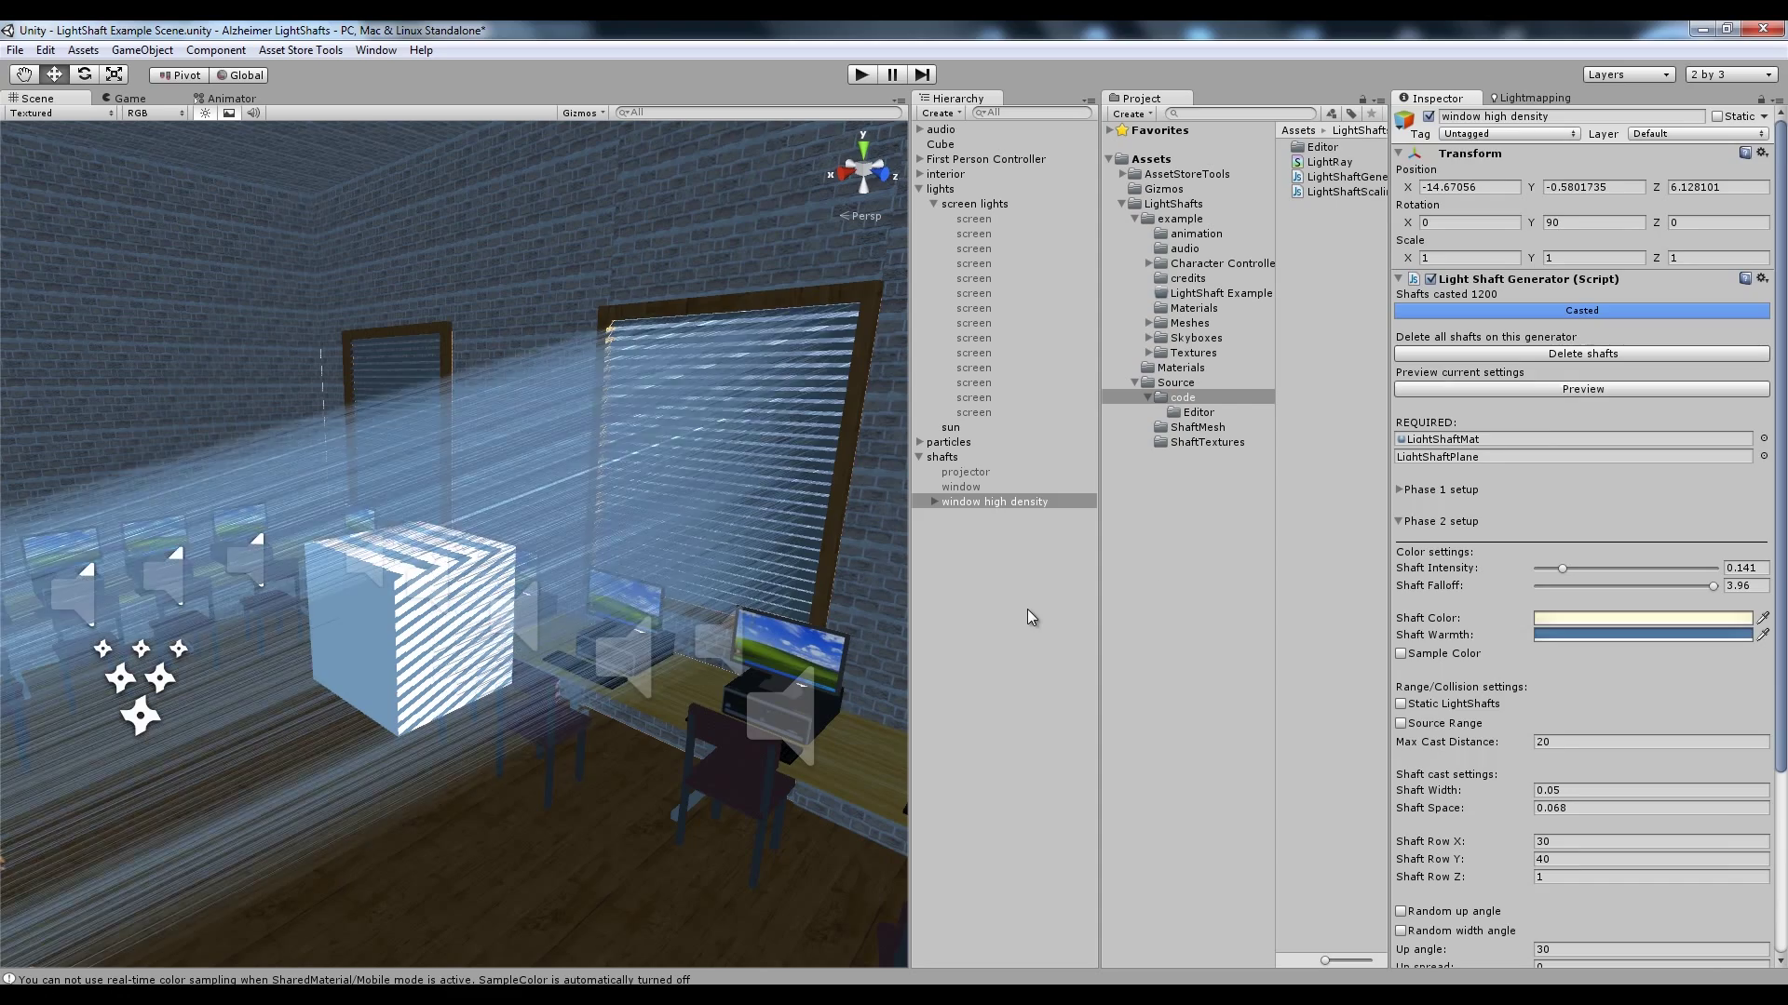
{"action": "left_click", "coordinate": [1028, 615]}
{"action": "right_click_drag", "start_coordinate": [773, 565], "coordinate": [855, 552]}
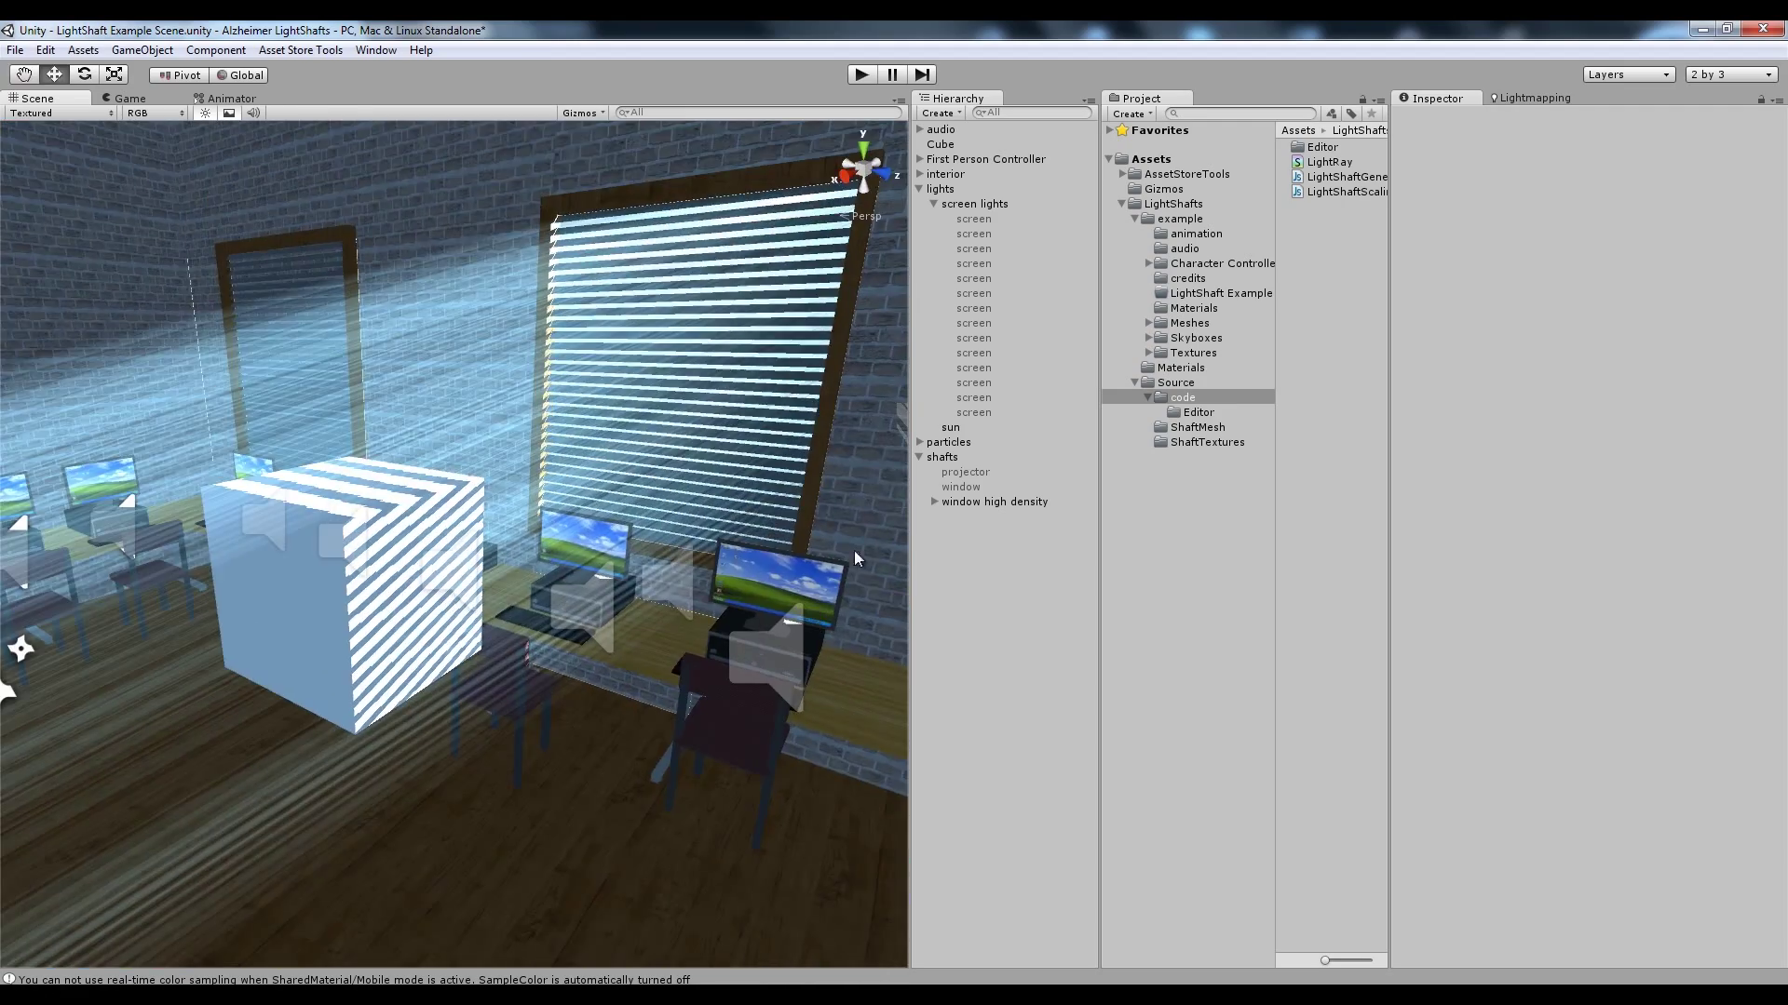
Set the Shaft Width of window high density to 0.15 and preview the shafts again
{"action": "left_click", "coordinate": [1019, 500]}
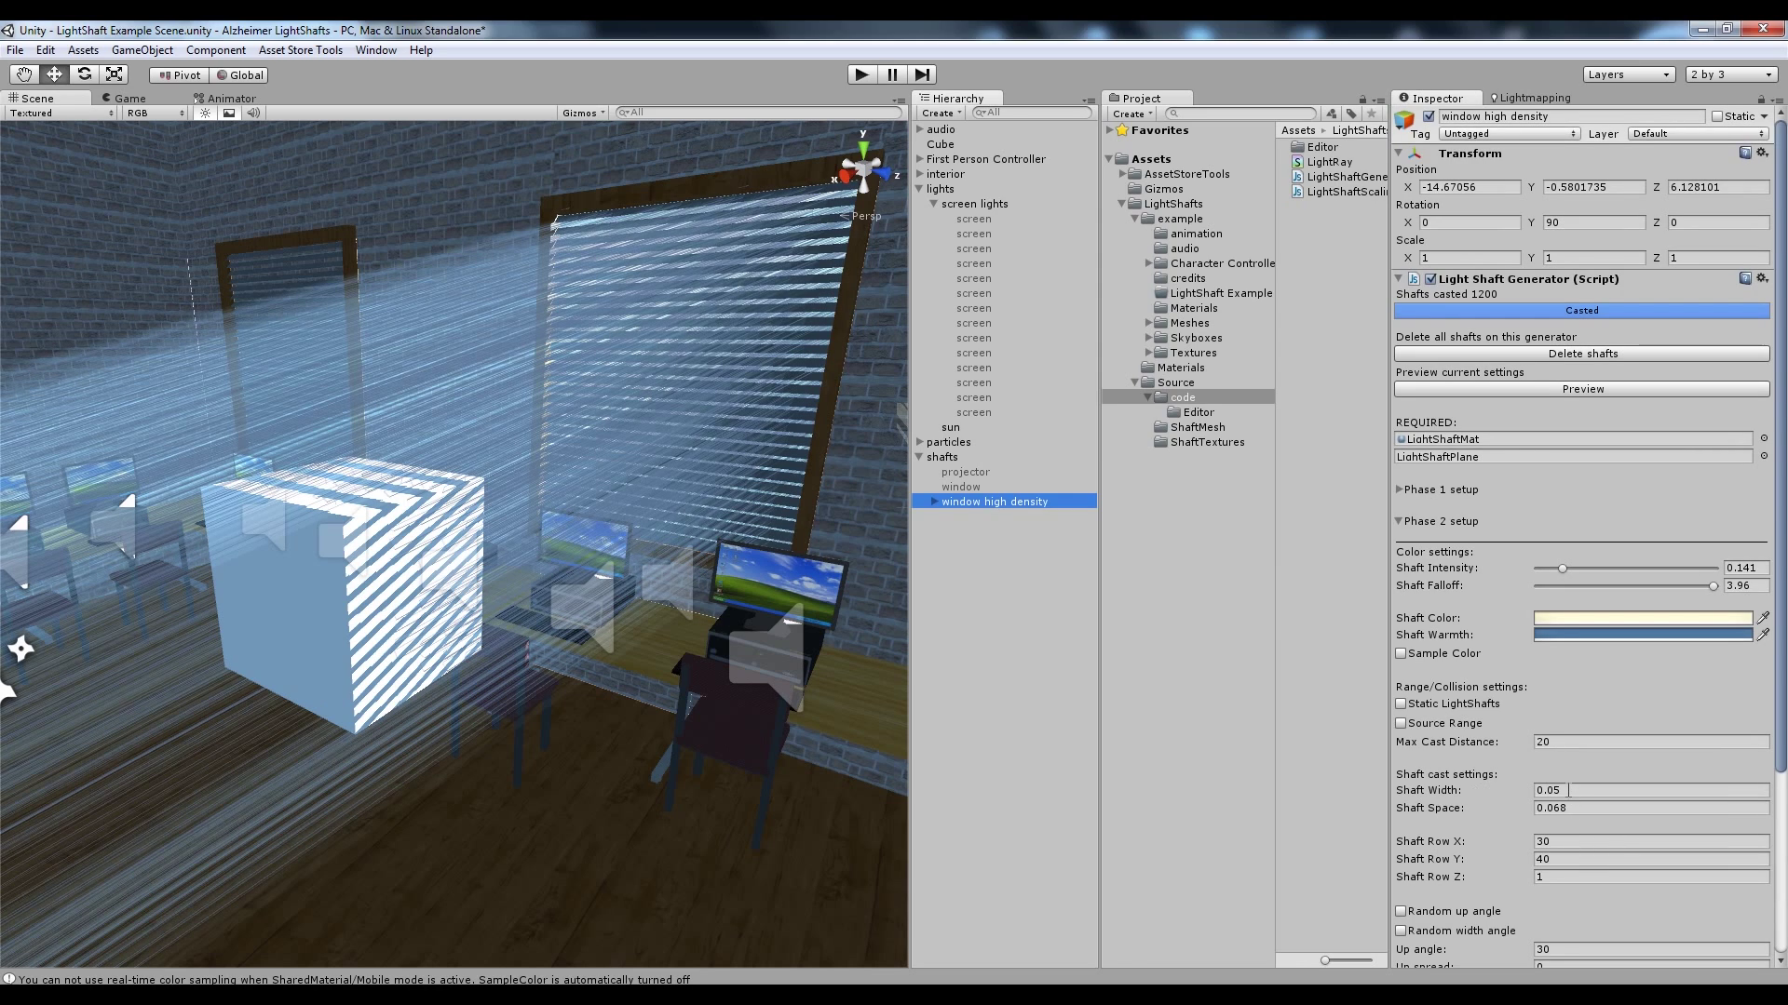
{"action": "left_click", "coordinate": [1568, 789]}
{"action": "right_click_drag", "start_coordinate": [667, 621], "coordinate": [614, 607]}
{"action": "left_click", "coordinate": [1566, 382]}
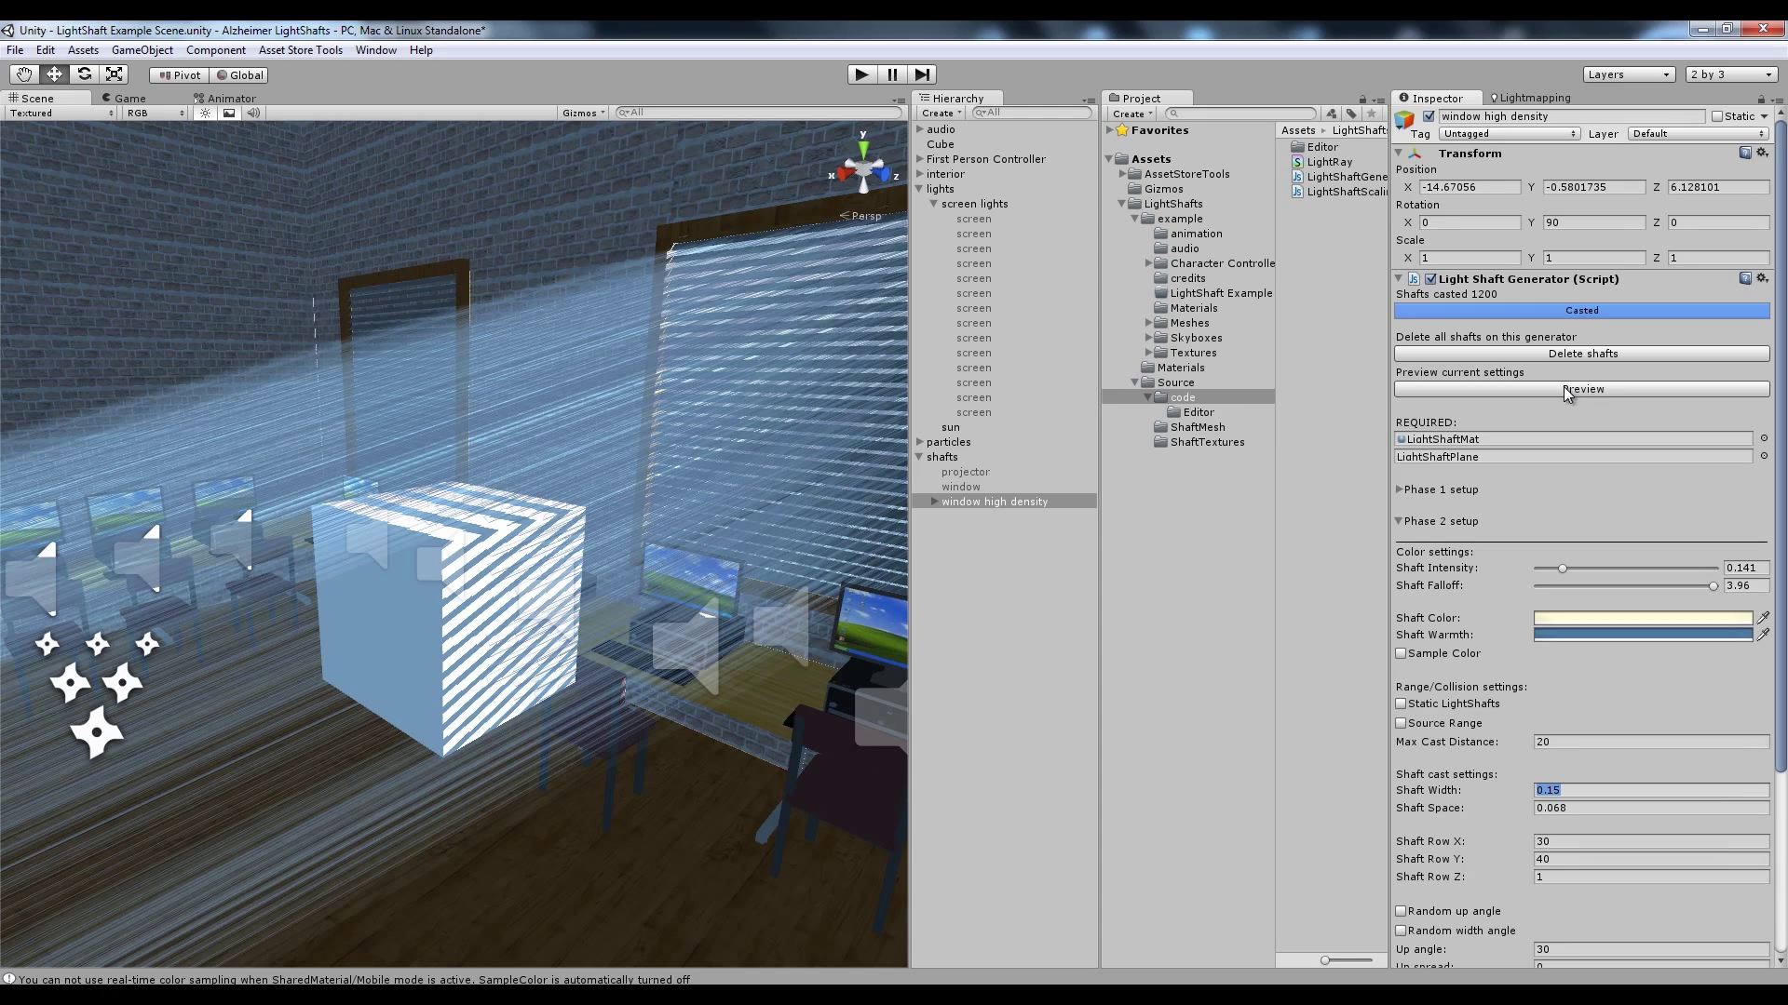
{"action": "key", "text": "s"}
{"action": "right_click_drag", "start_coordinate": [706, 488], "coordinate": [720, 495]}
Examine the wider high-density shafts from several viewpoints in the classroom, with the generator deselected and selected
{"action": "scroll", "coordinate": [1486, 588], "scroll_direction": "down", "scroll_amount": 5}
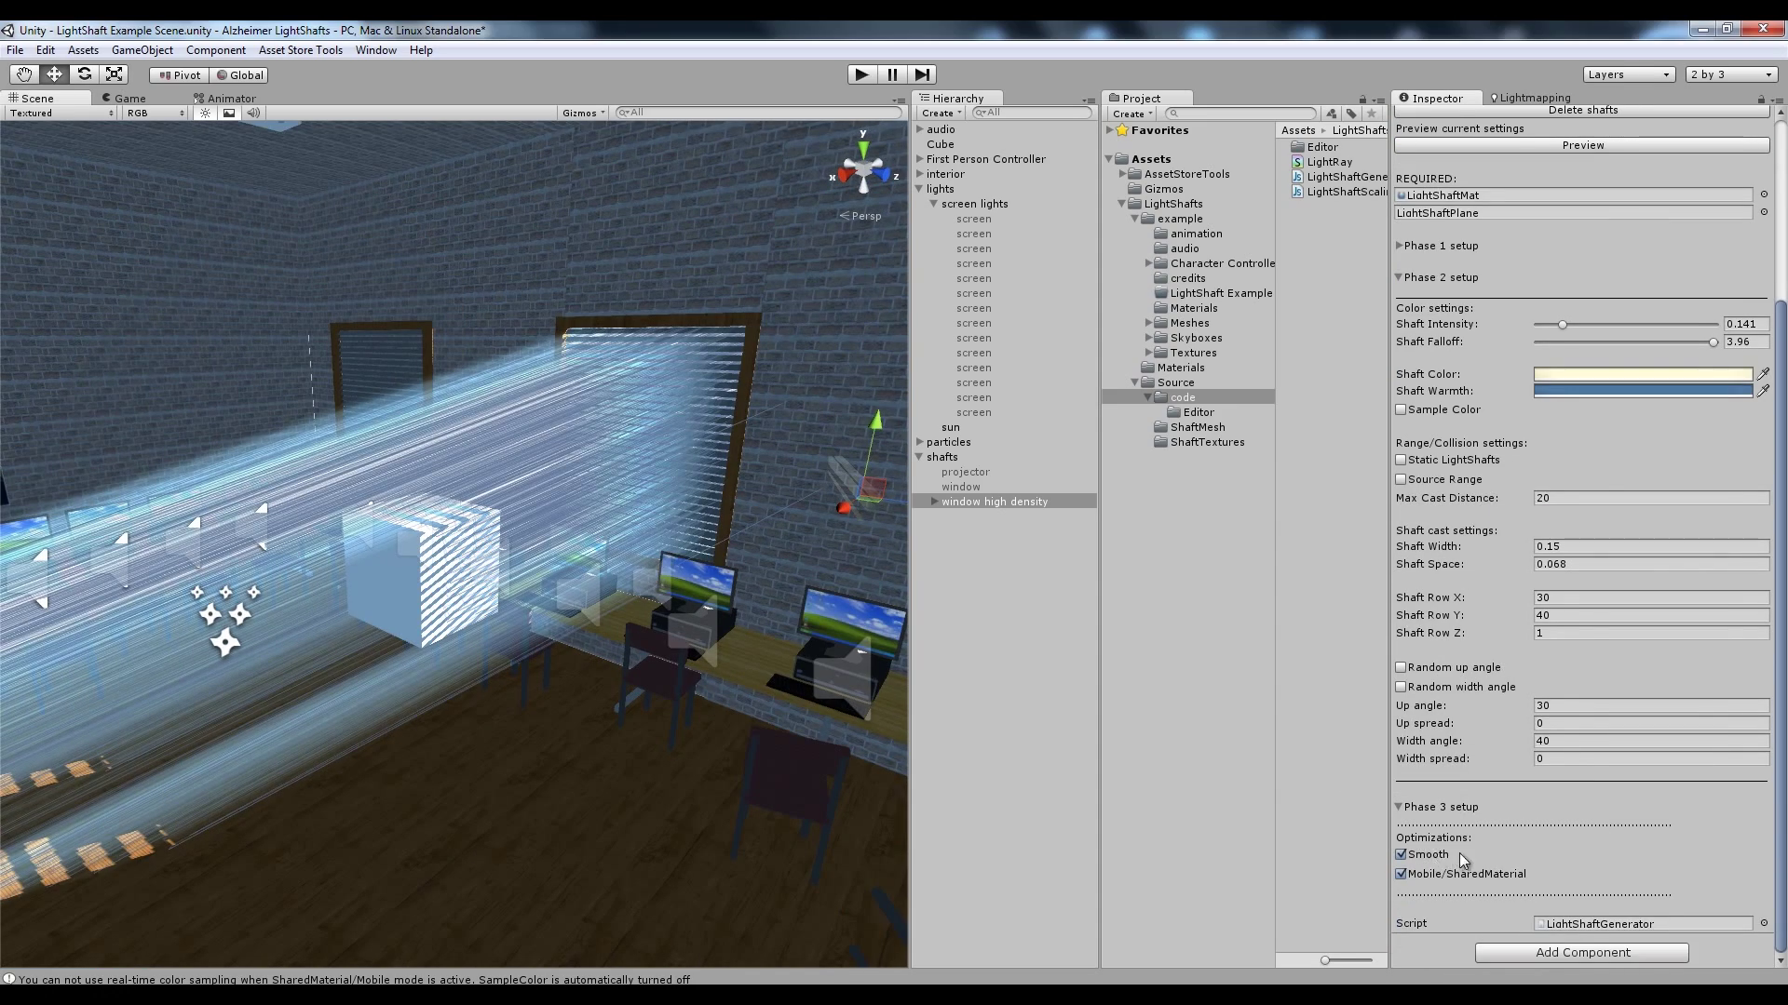
{"action": "key", "text": "s"}
{"action": "right_click_drag", "start_coordinate": [642, 696], "coordinate": [707, 575]}
{"action": "key", "text": "a"}
{"action": "key", "text": "w"}
{"action": "scroll", "coordinate": [624, 417], "scroll_direction": "up", "scroll_amount": 3}
{"action": "right_click_drag", "start_coordinate": [668, 515], "coordinate": [607, 650]}
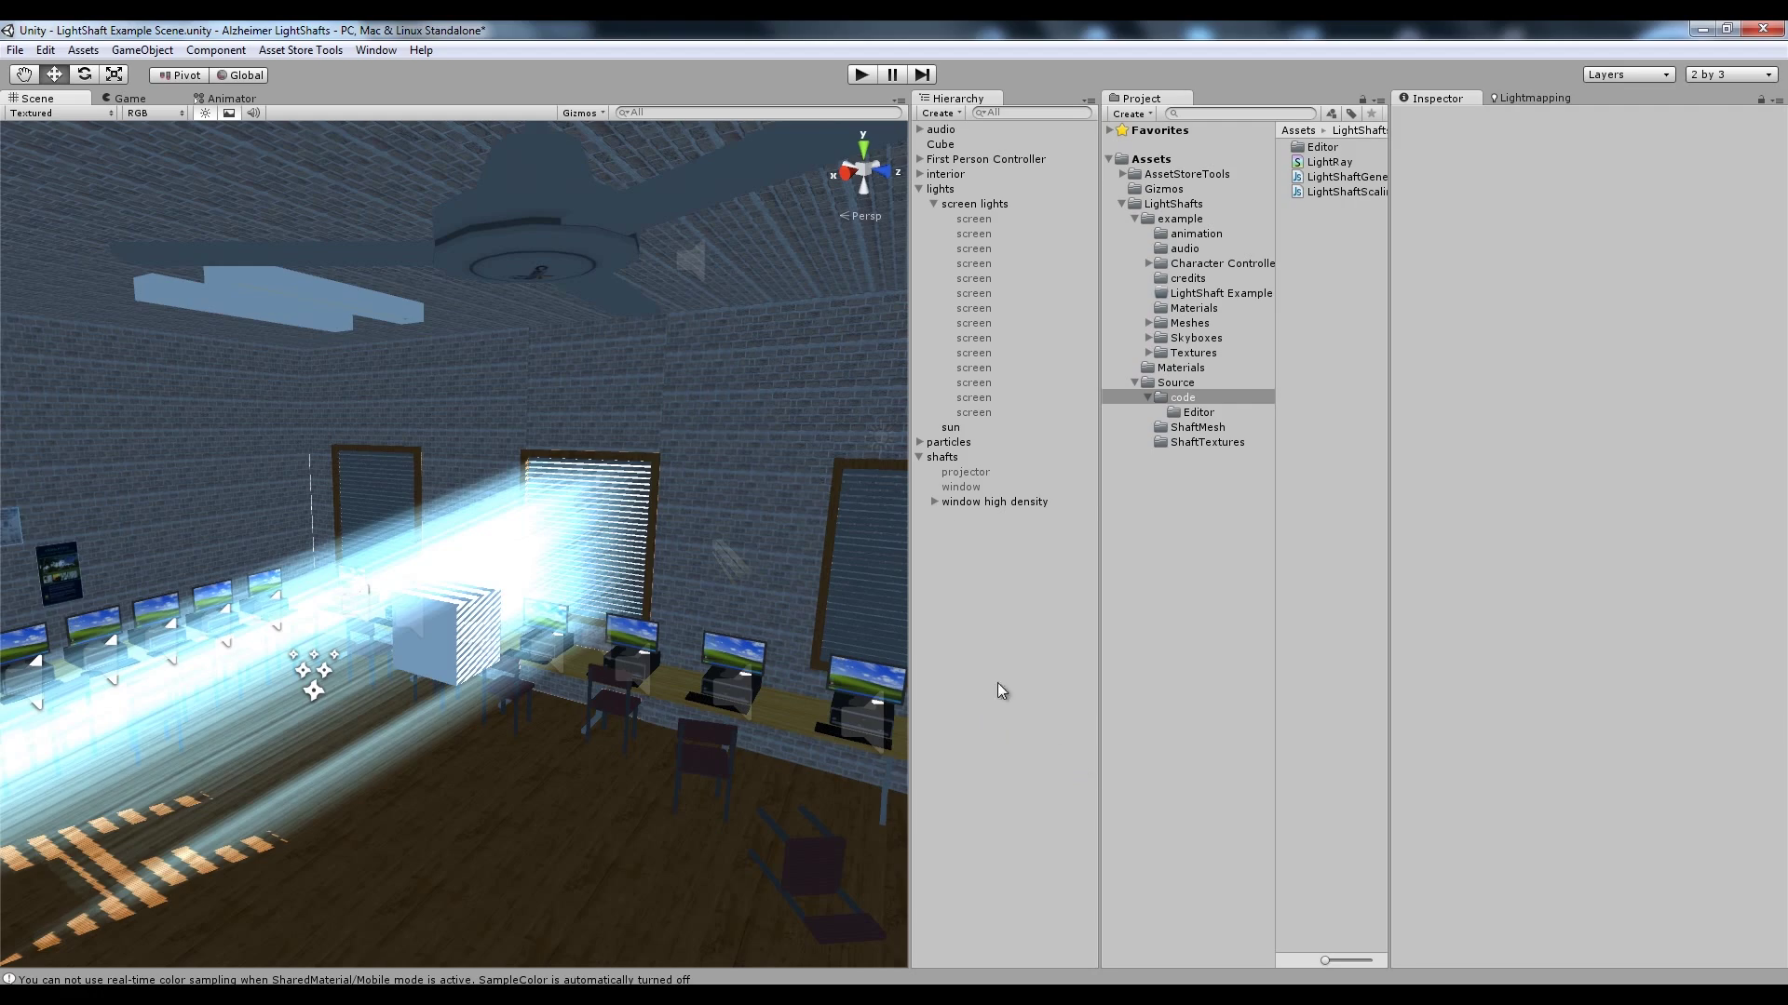
{"action": "left_click", "coordinate": [998, 501]}
{"action": "key", "text": "f"}
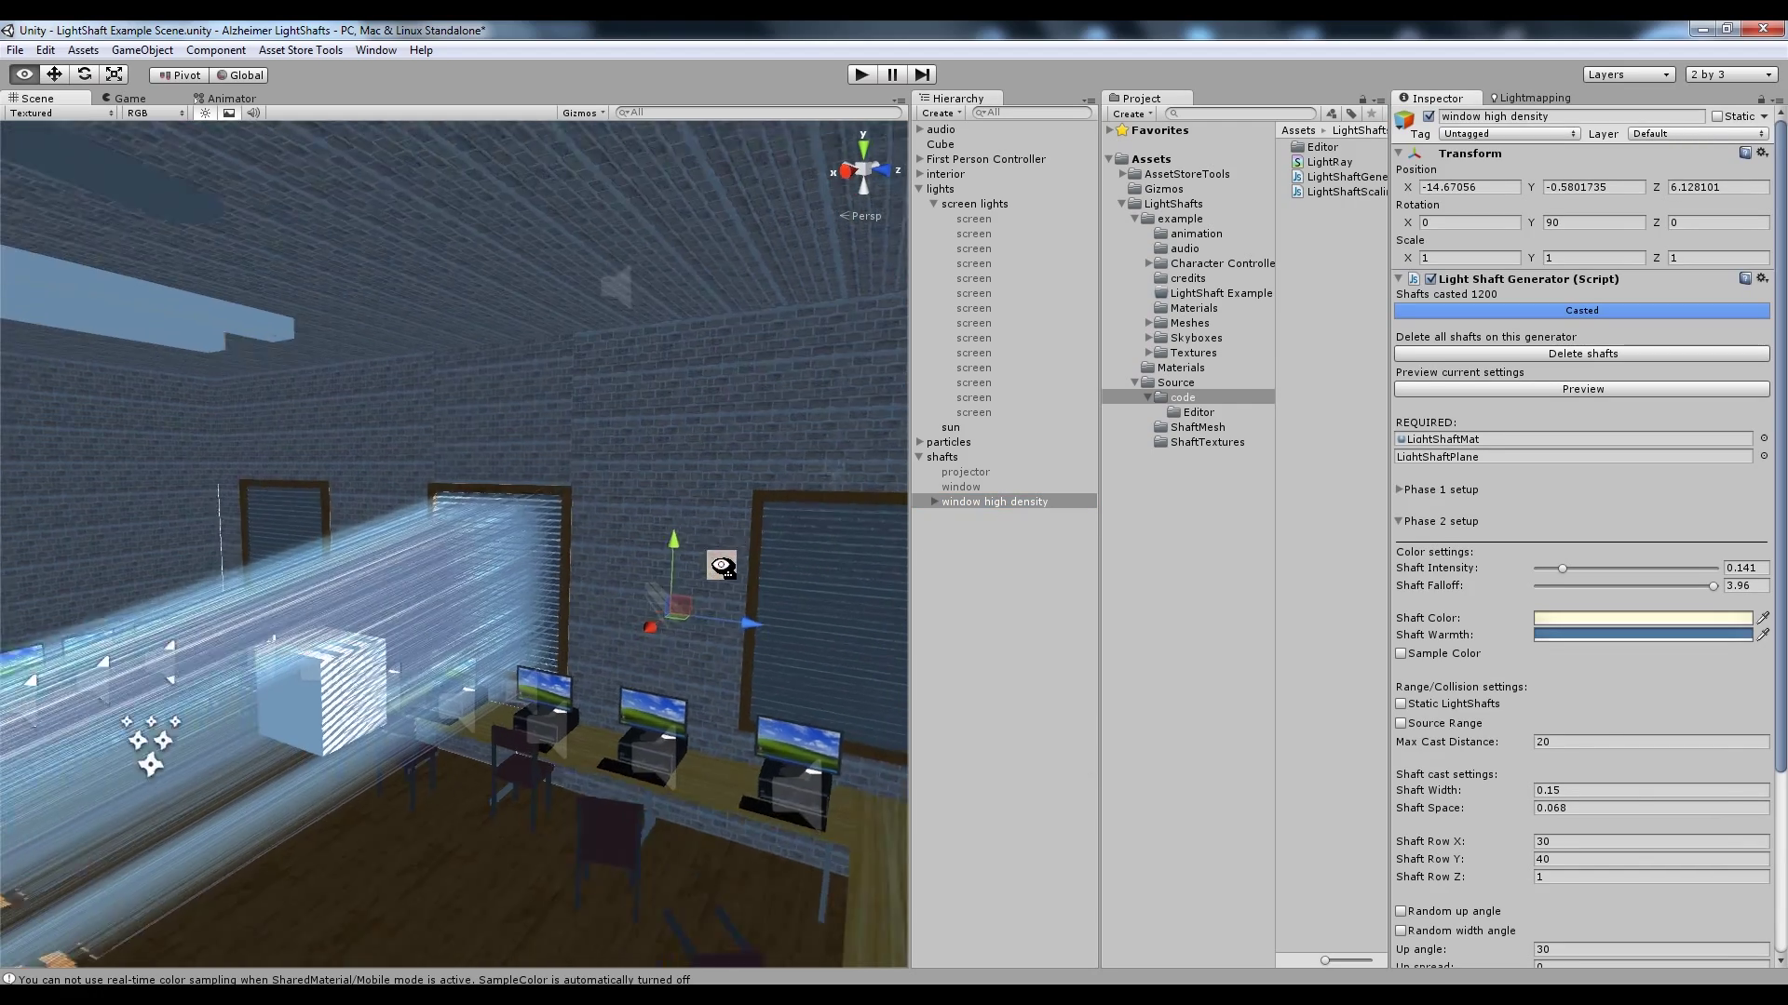
{"action": "right_click_drag", "start_coordinate": [610, 577], "coordinate": [495, 610]}
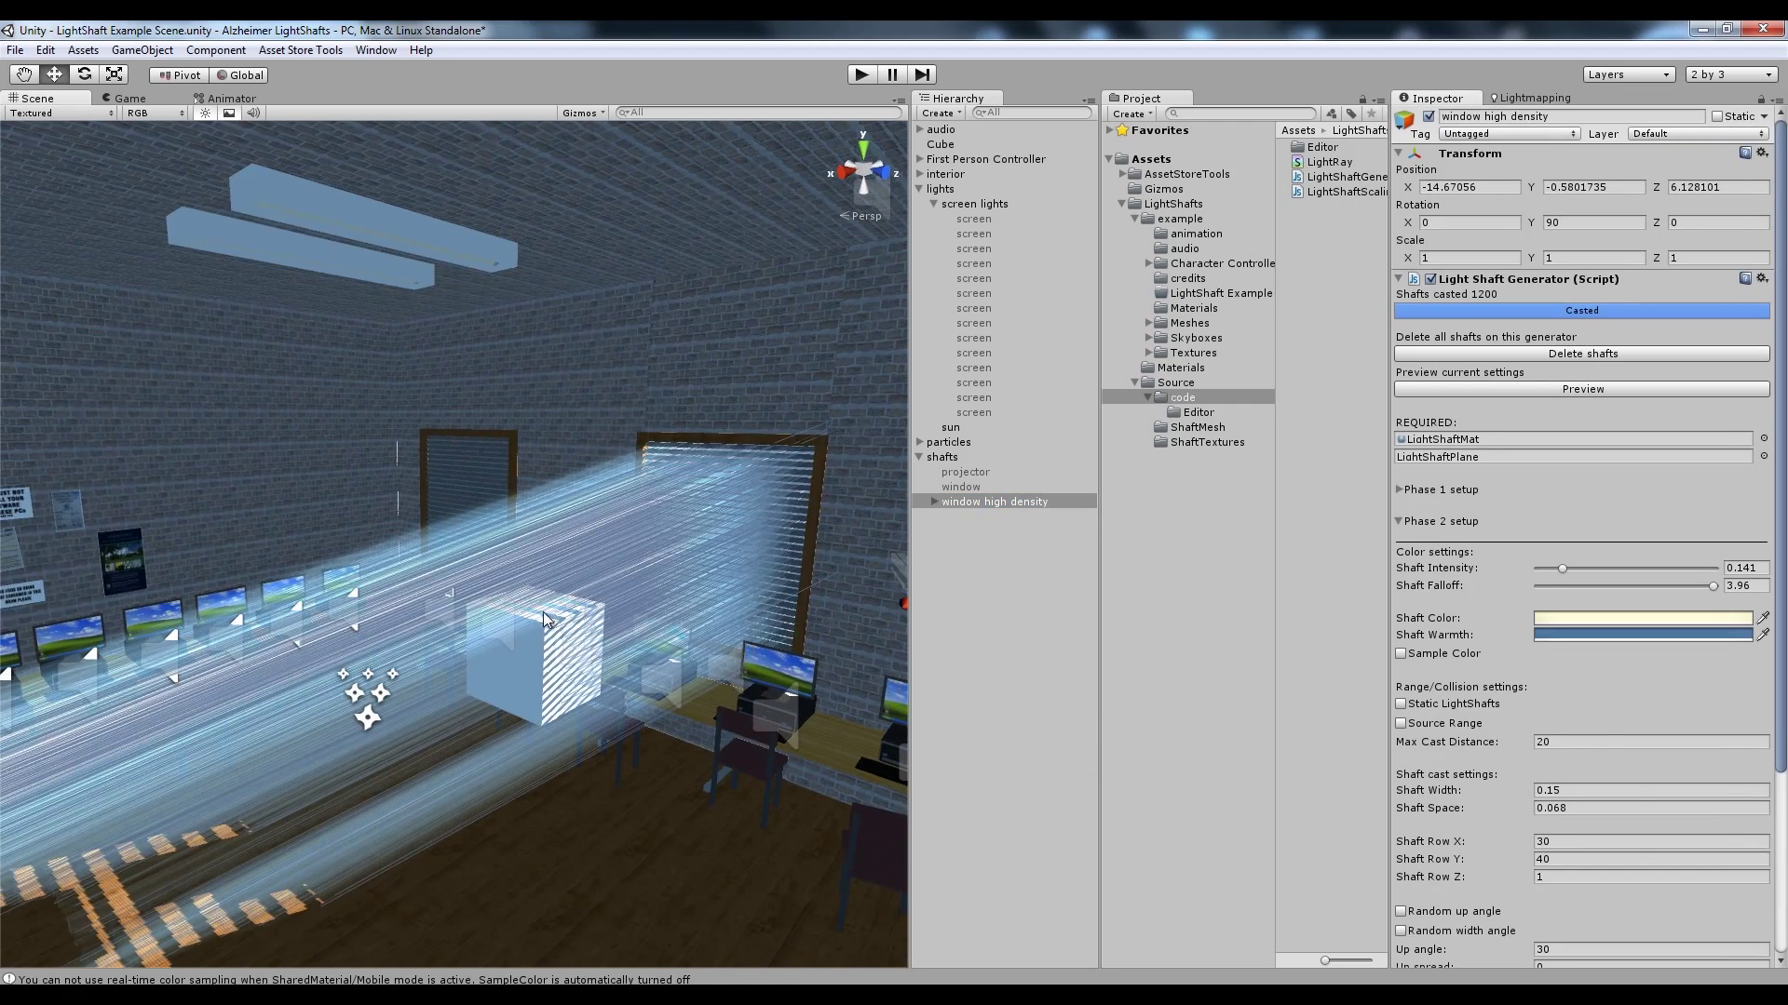
{"action": "right_click_drag", "start_coordinate": [722, 668], "coordinate": [803, 667]}
Review the Phase 3 Smooth and Mobile/SharedMaterial optimizations of window high density, including the shared material description
{"action": "scroll", "coordinate": [1591, 771], "scroll_direction": "down", "scroll_amount": 4}
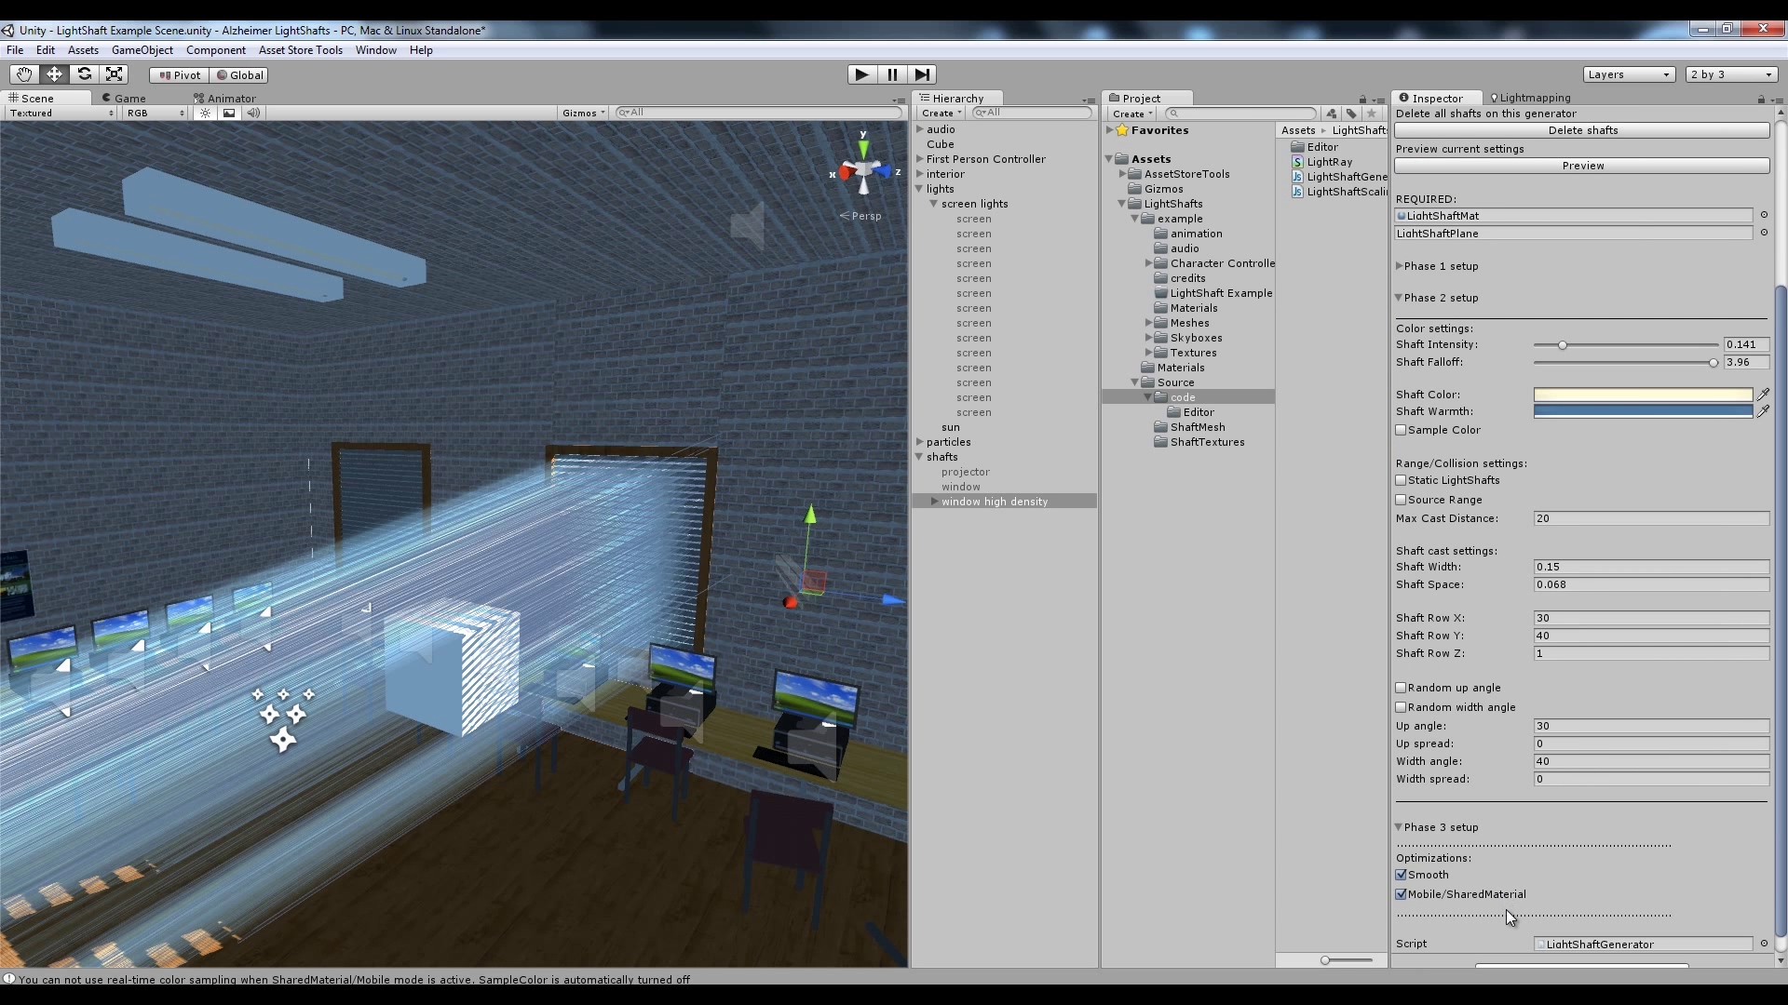
{"action": "mouse_move", "coordinate": [1489, 901]}
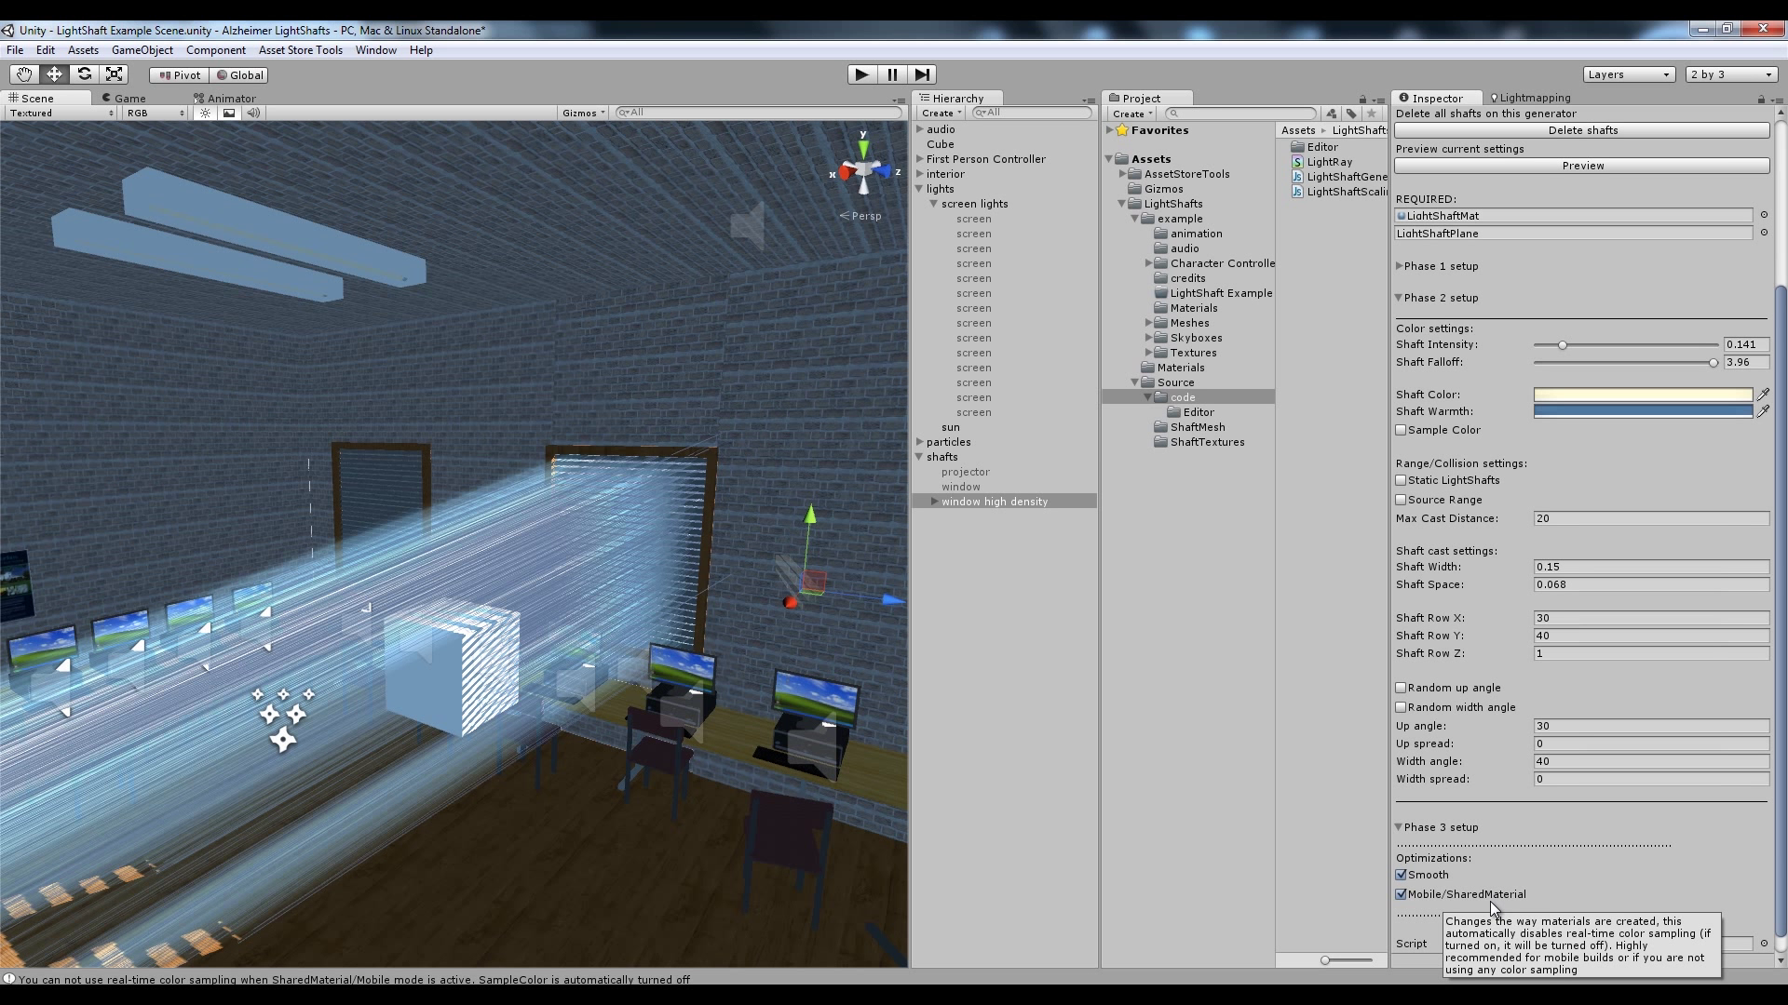
{"action": "mouse_move", "coordinate": [1471, 866]}
{"action": "scroll", "coordinate": [1471, 866], "scroll_direction": "up", "scroll_amount": 5}
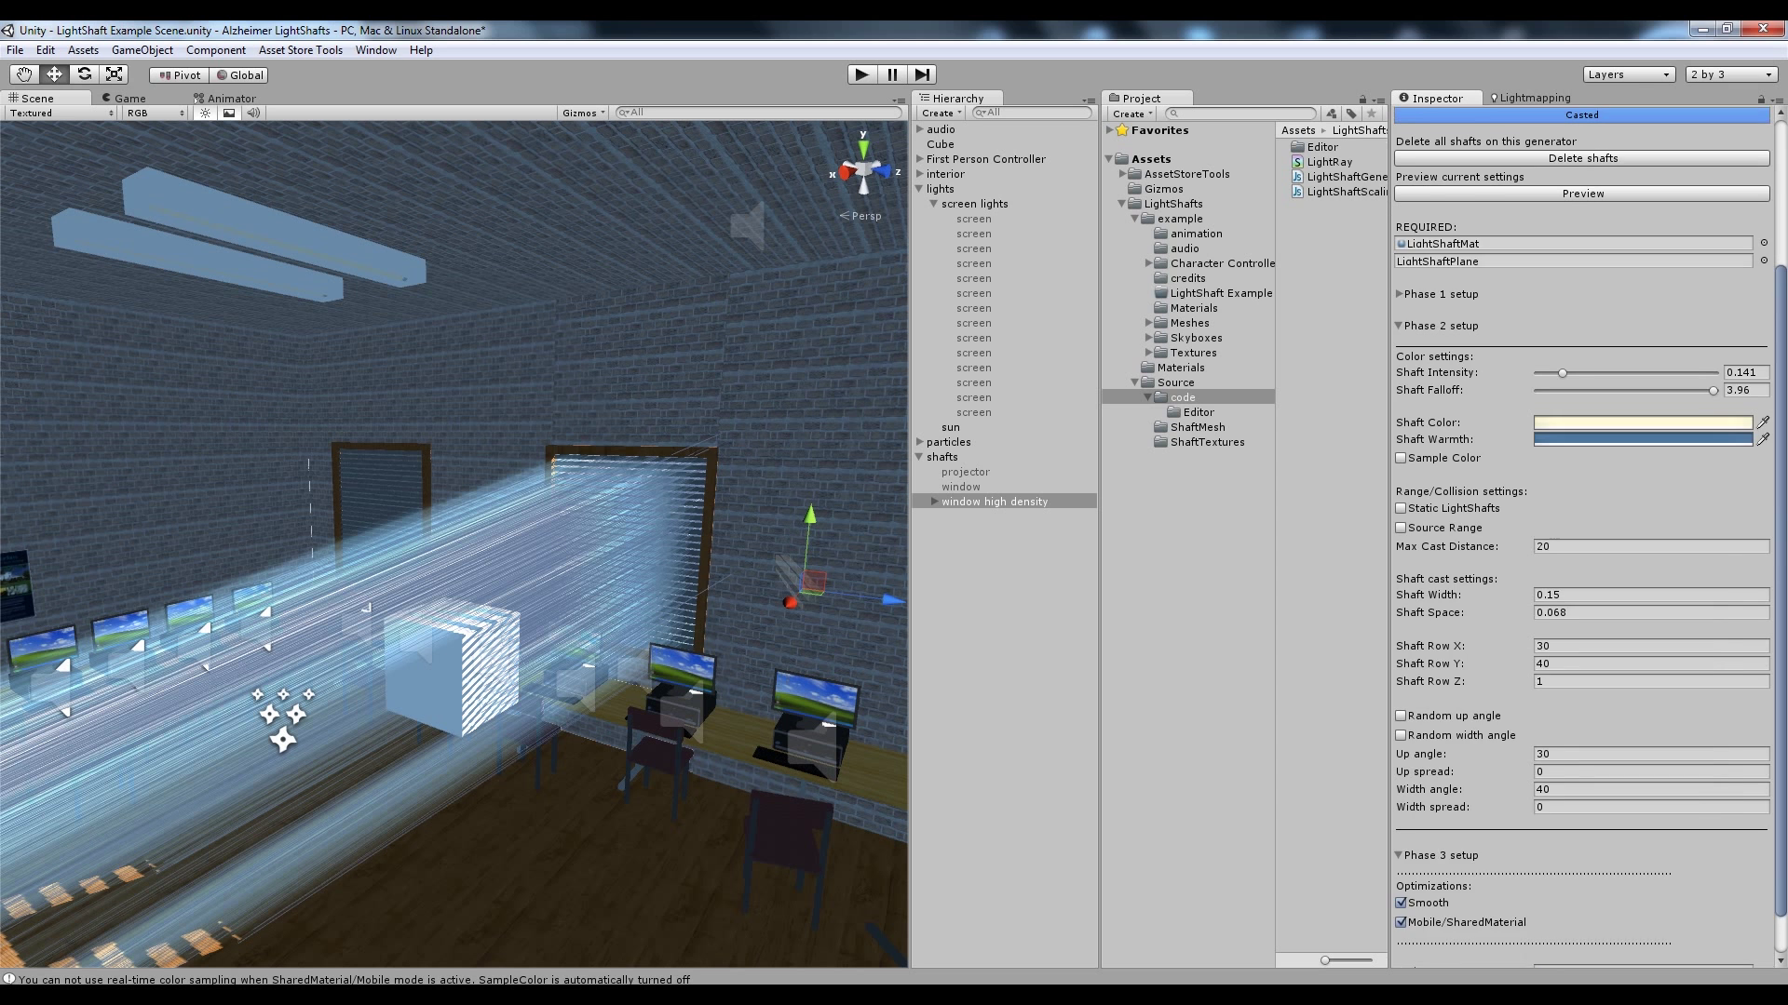
{"action": "scroll", "coordinate": [1583, 537], "scroll_direction": "up", "scroll_amount": 2}
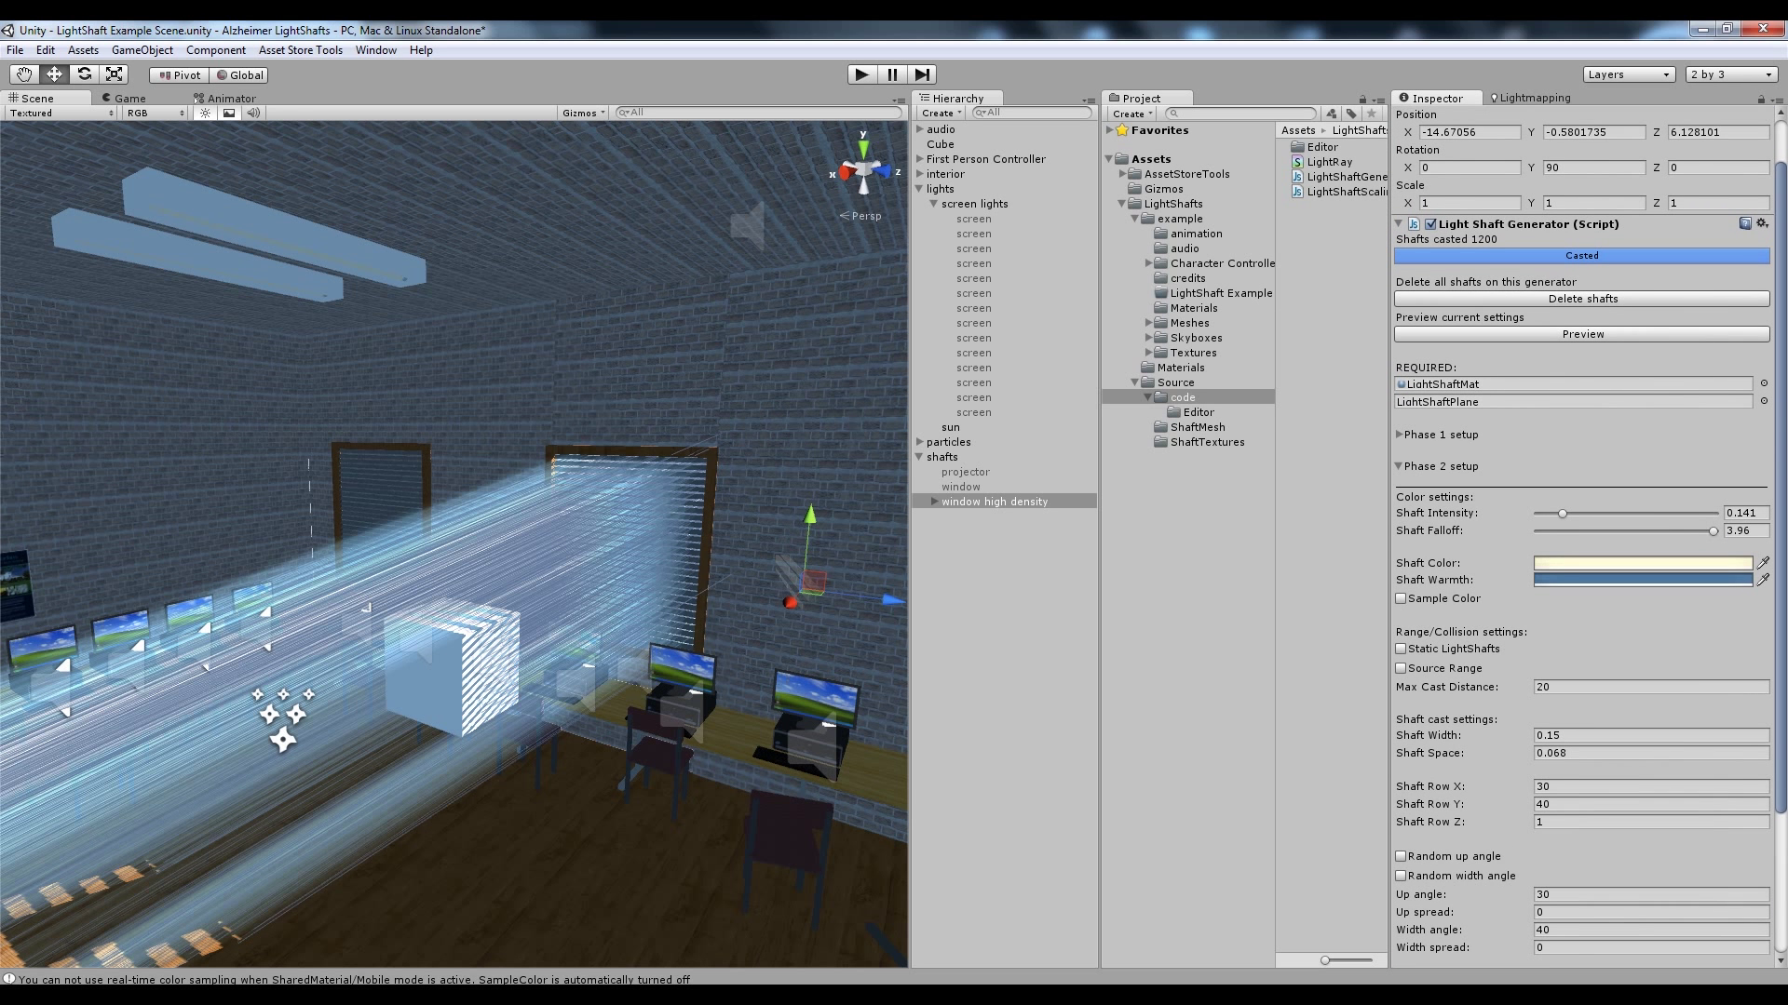
{"action": "scroll", "coordinate": [1567, 480], "scroll_direction": "down", "scroll_amount": 3}
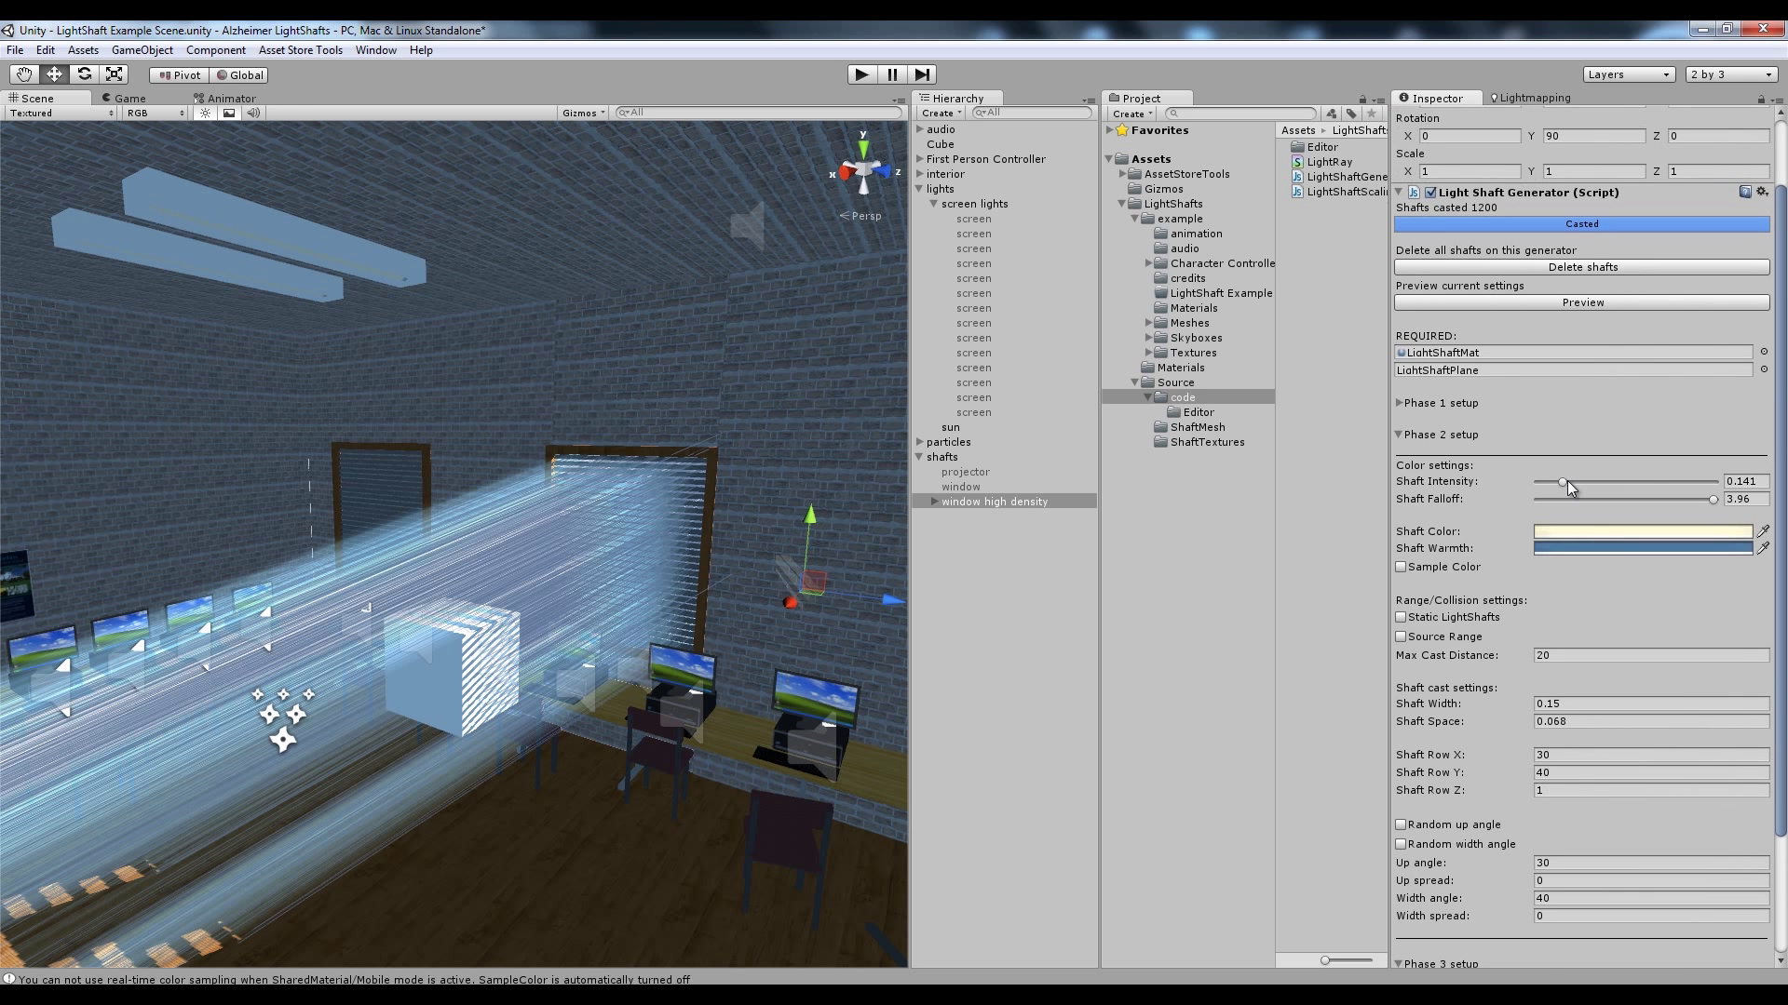
Set the Shaft Intensity of window high density to 0.125 and preview the shafts with the object deselected
{"action": "left_click", "coordinate": [1573, 304]}
{"action": "left_click_drag", "start_coordinate": [743, 530], "coordinate": [652, 579], "text": "alt"}
{"action": "left_click", "coordinate": [974, 594]}
Lower the Shaft Intensity of window high density to about 0.063
{"action": "left_click", "coordinate": [1008, 503]}
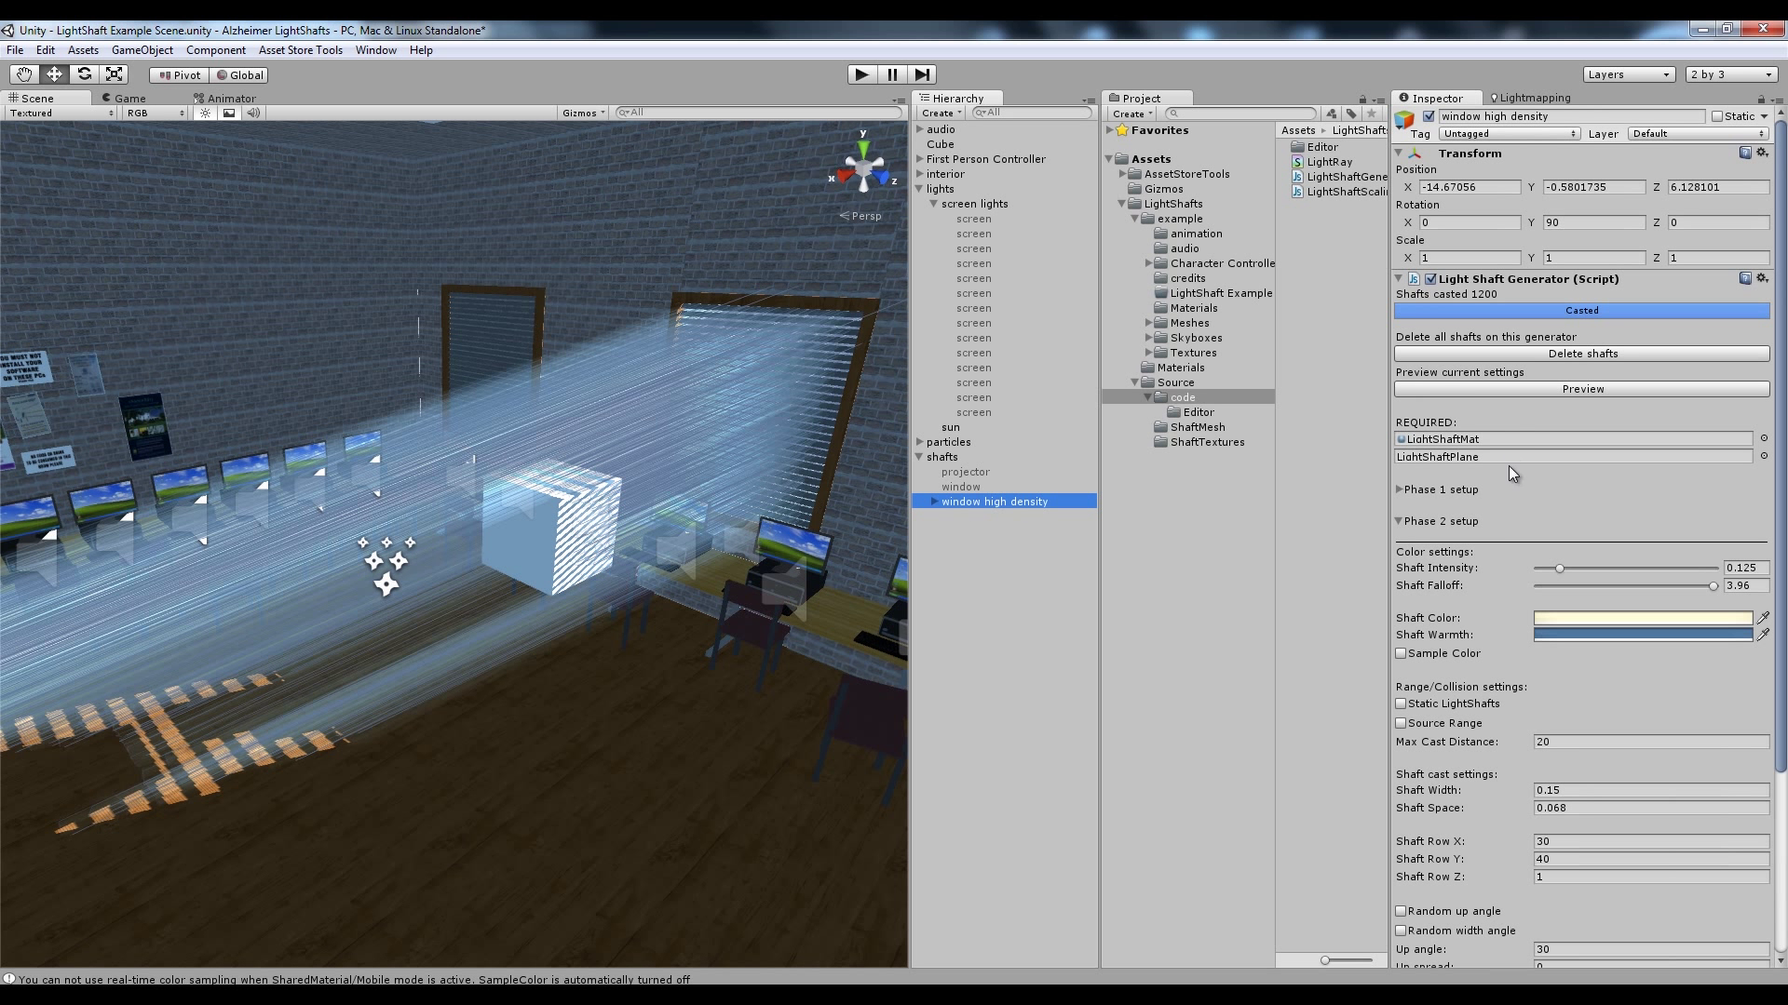
{"action": "left_click", "coordinate": [1551, 568]}
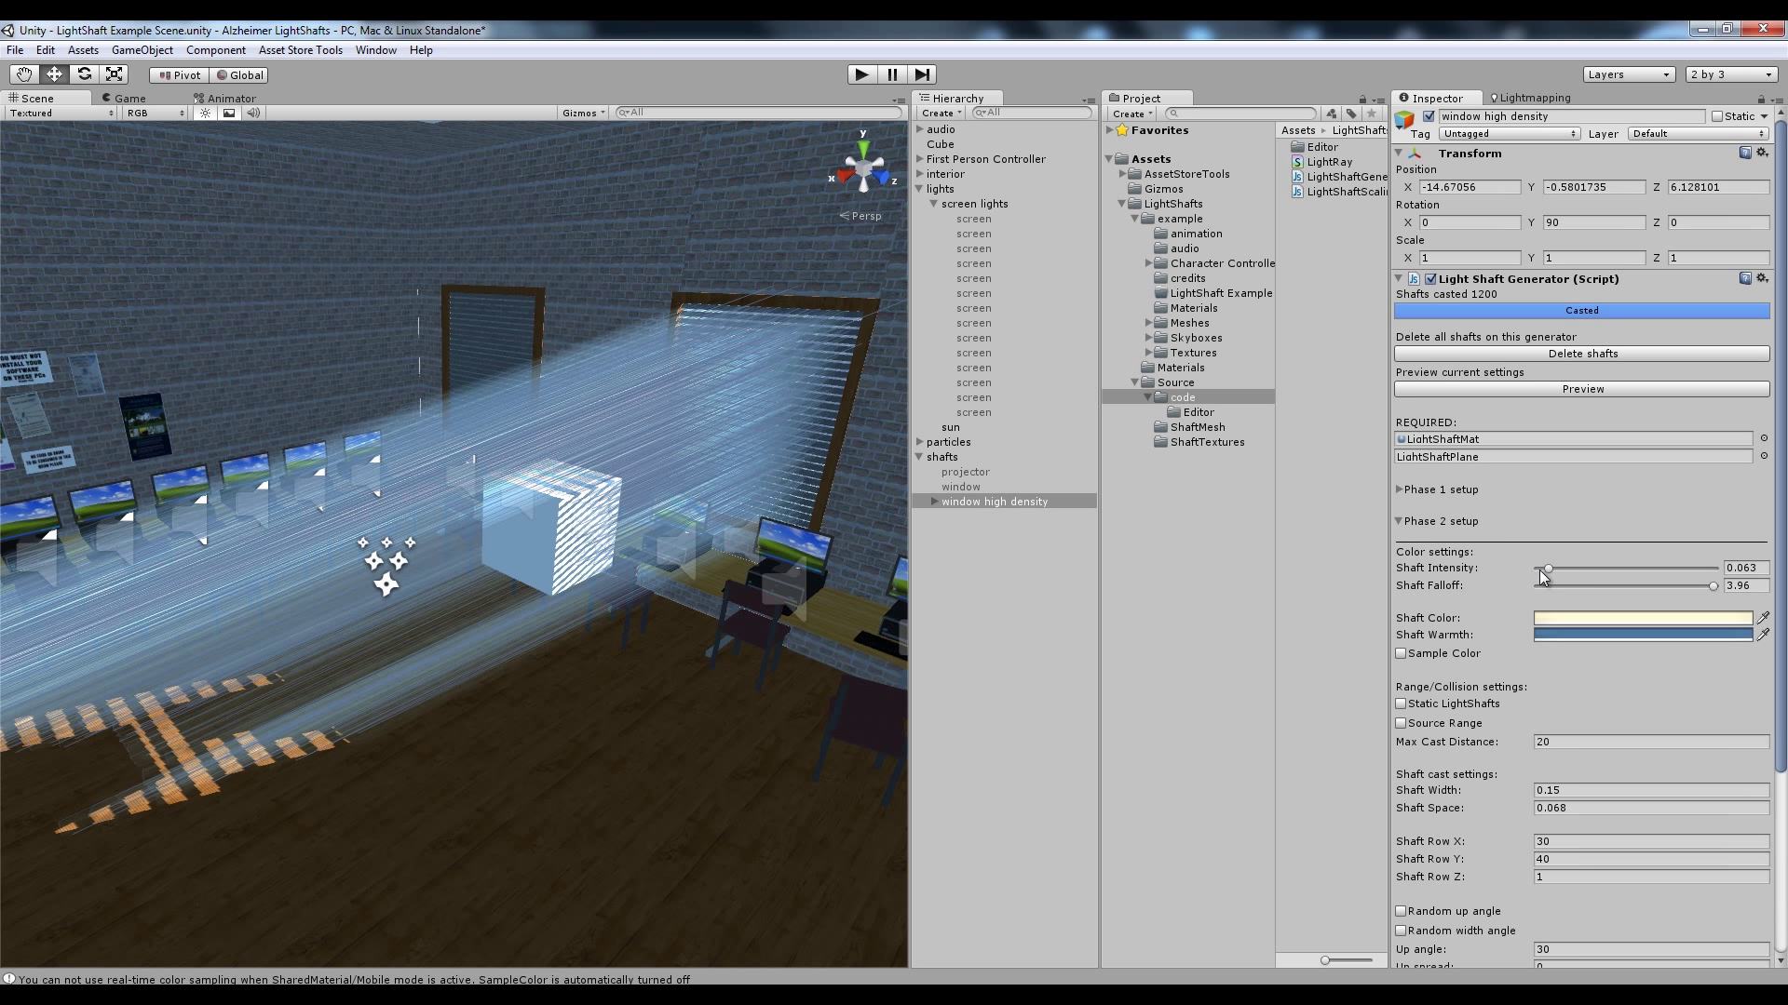